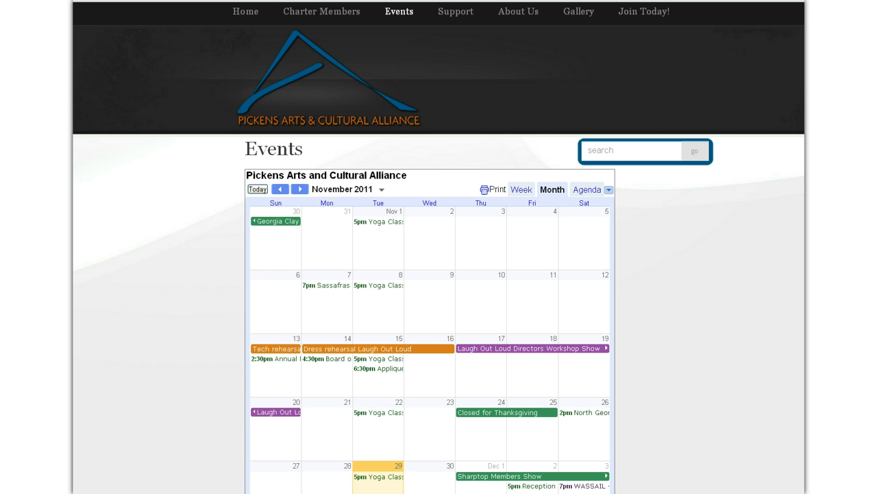
# Open the event submission form linked below the calendar on the Pickens Arts & Cultural Alliance Events page.
pyautogui.scroll(-1, 439, 274)
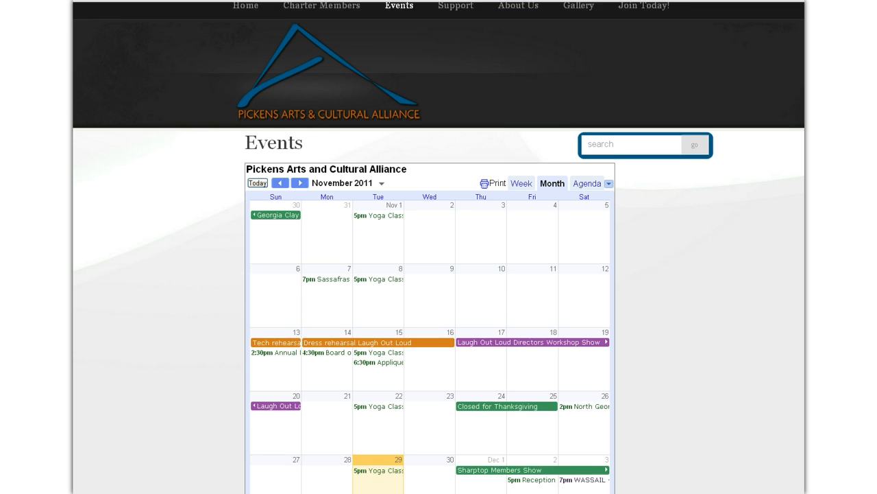
pyautogui.scroll(-1, 439, 274)
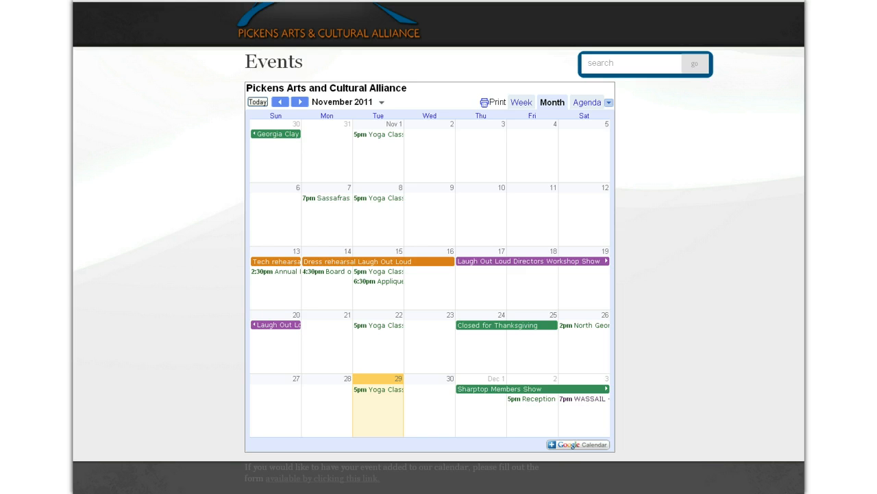
pyautogui.scroll(-1, 438, 275)
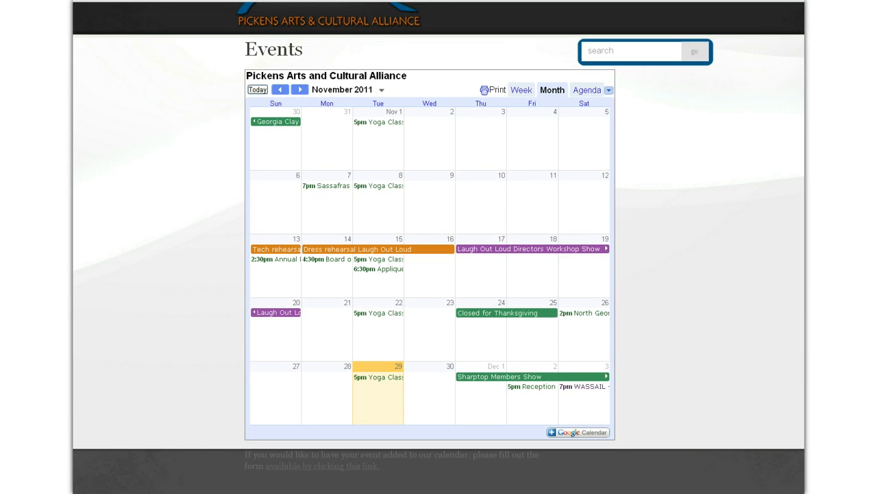
pyautogui.scroll(-3, 506, 405)
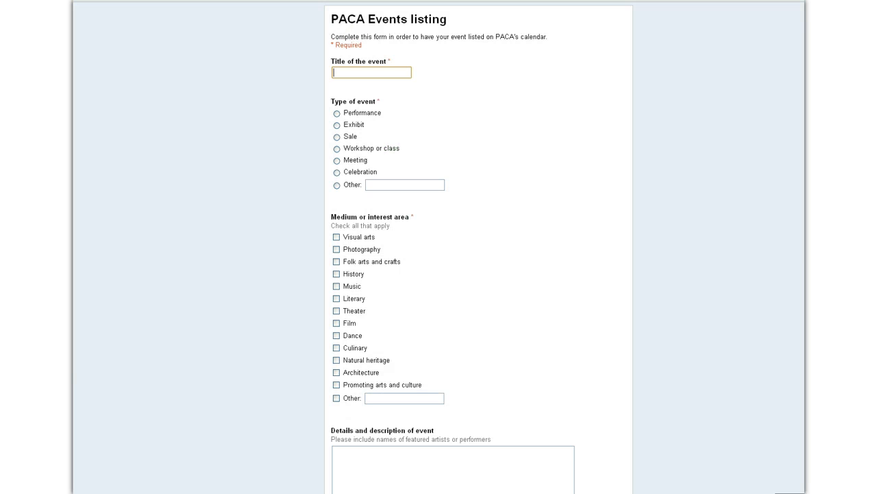
# Examine the fields of the PACA Events listing form, from the event title down to the event timing.
pyautogui.click(751, 156)
pyautogui.scroll(-2, 479, 247)
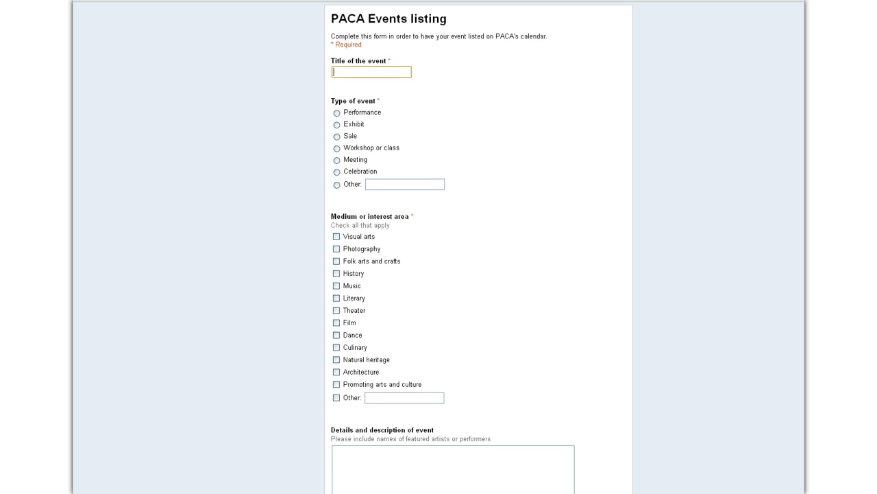
pyautogui.scroll(-4, 478, 247)
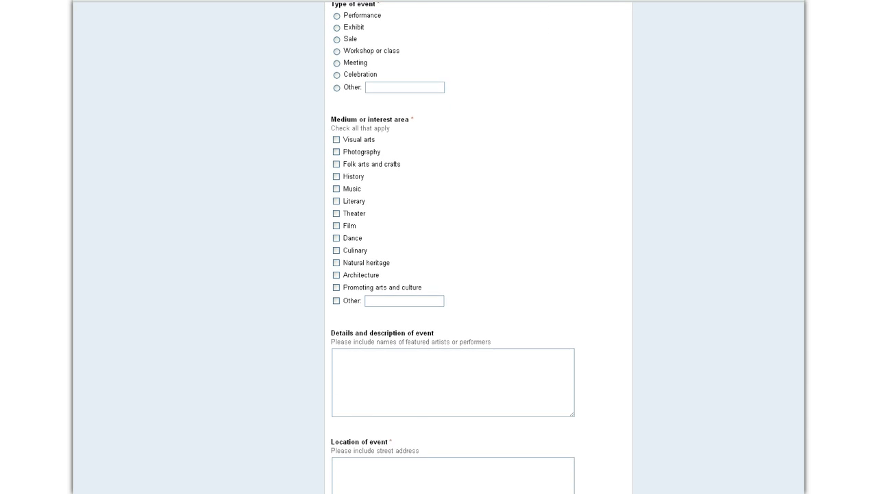
pyautogui.scroll(-7, 478, 247)
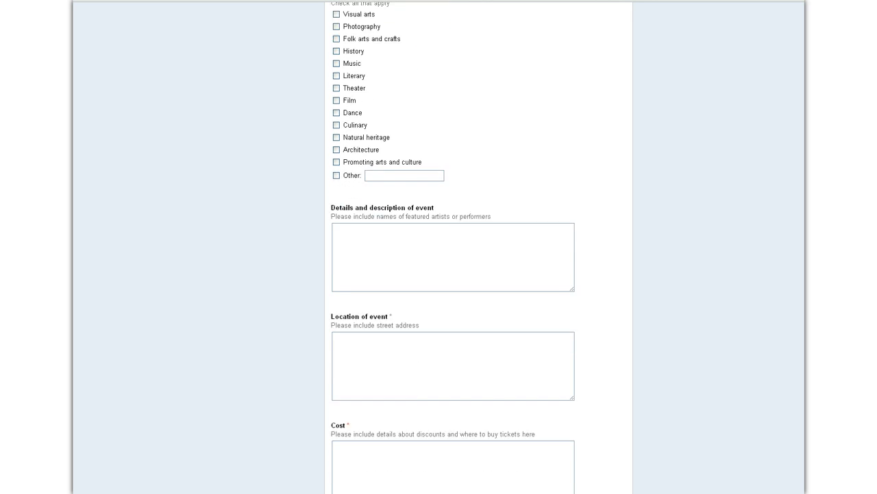
pyautogui.scroll(-1, 479, 247)
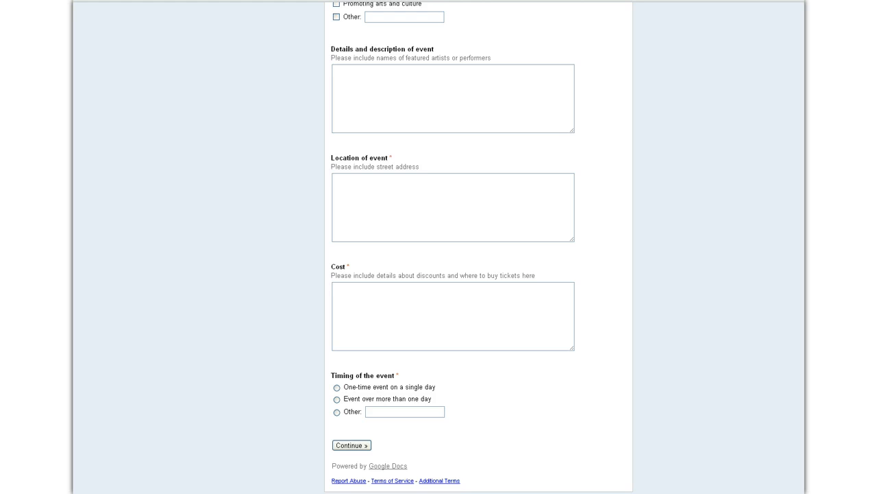
pyautogui.scroll(13, 479, 247)
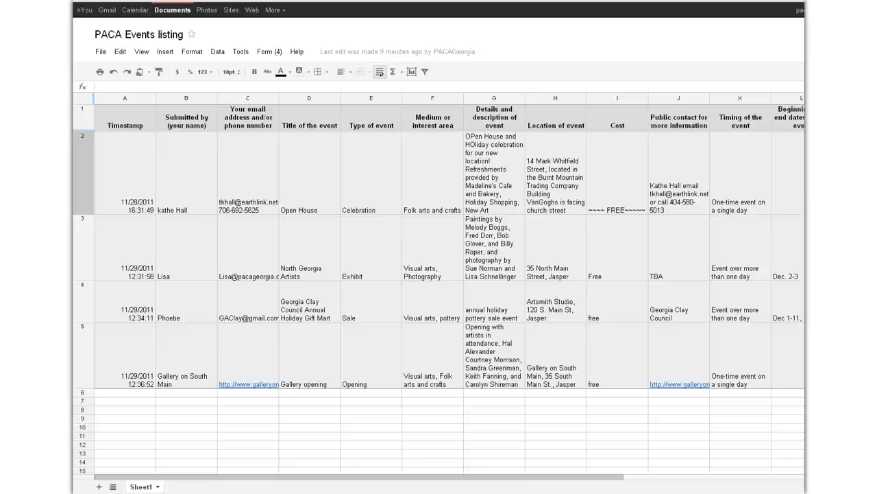
# Review the Open House submission in row 2 of the PACA Events listing spreadsheet, including its date and time columns.
pyautogui.click(176, 197)
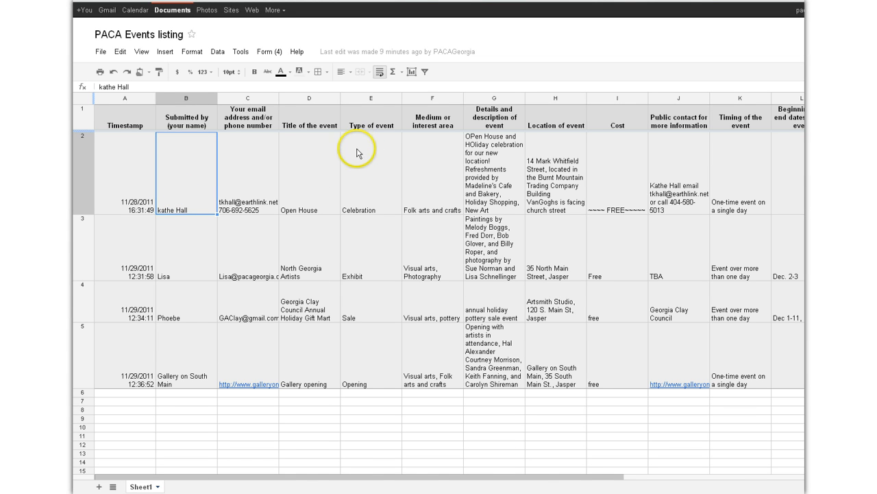
pyautogui.click(302, 185)
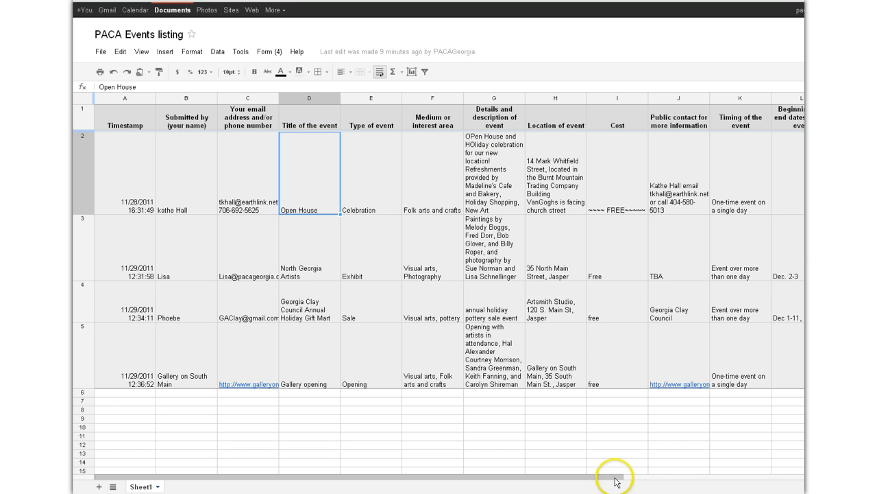
pyautogui.moveTo(612, 476); pyautogui.dragTo(766, 473)
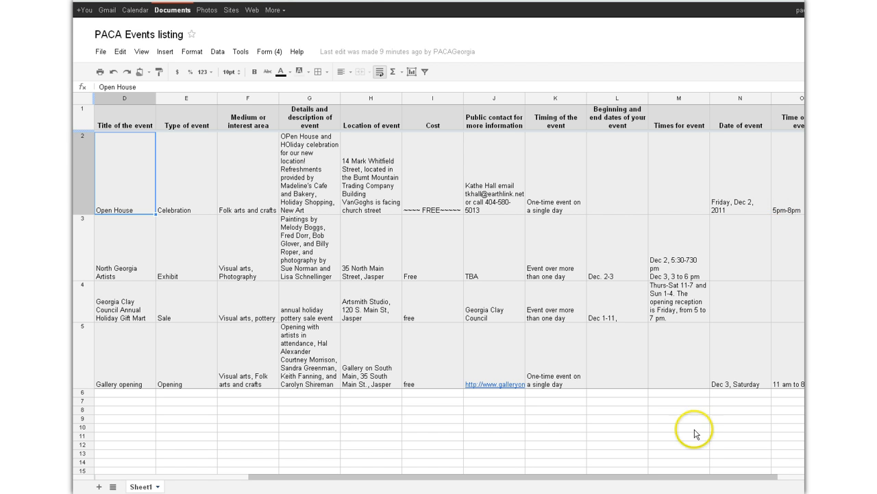
pyautogui.moveTo(652, 477); pyautogui.dragTo(552, 481)
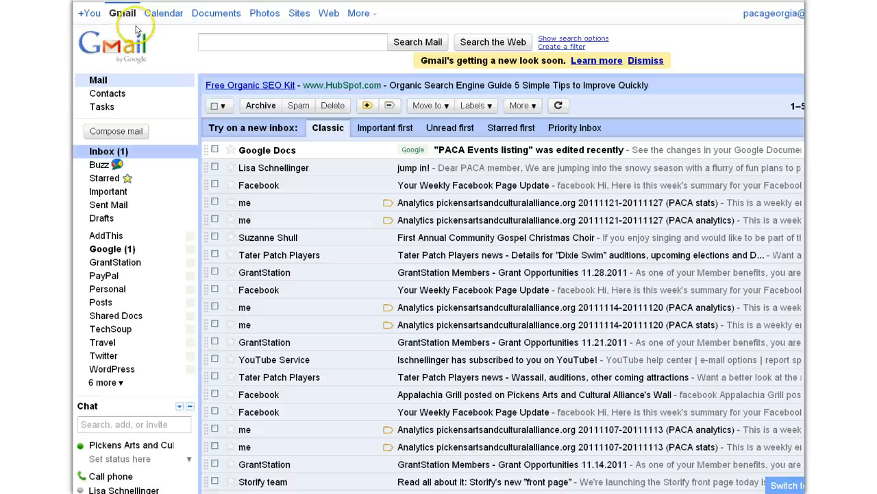
# In Google Calendar, create the event "Open House Van Gogh's Hideaway" on Friday, December 2, 2011, from 5pm to 8pm.
pyautogui.click(160, 17)
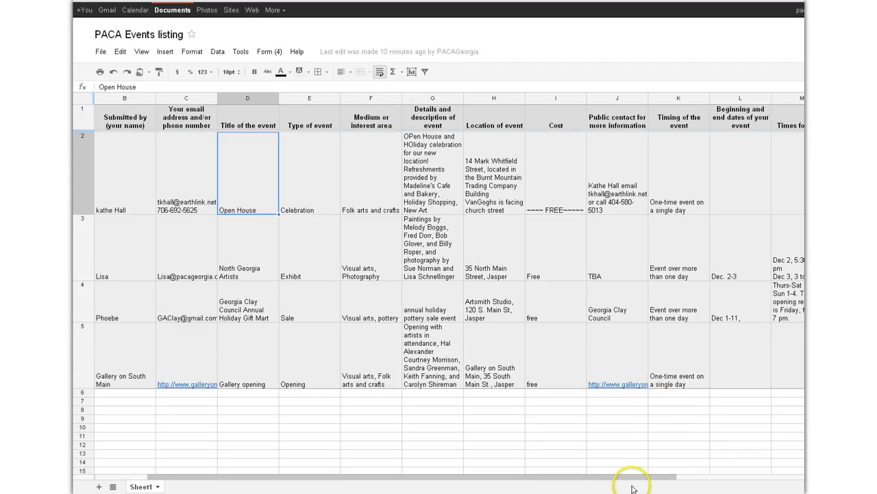
pyautogui.moveTo(568, 476); pyautogui.dragTo(534, 484)
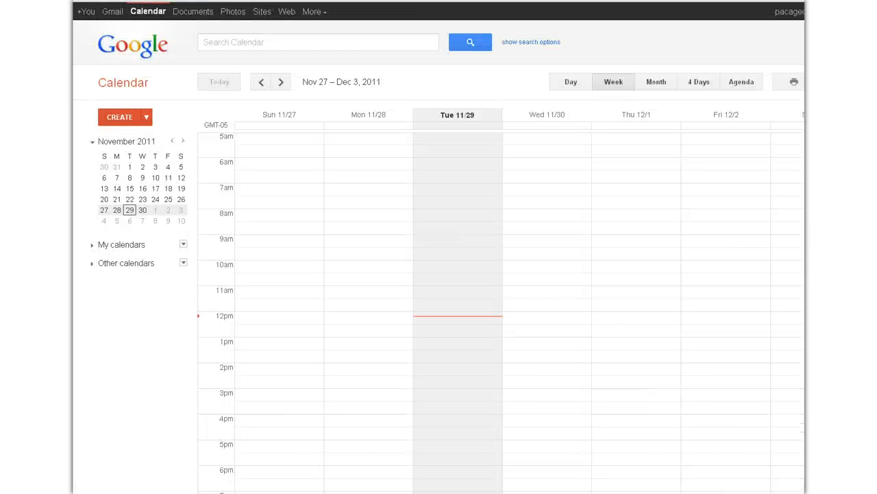
pyautogui.scroll(-5, 286, 335)
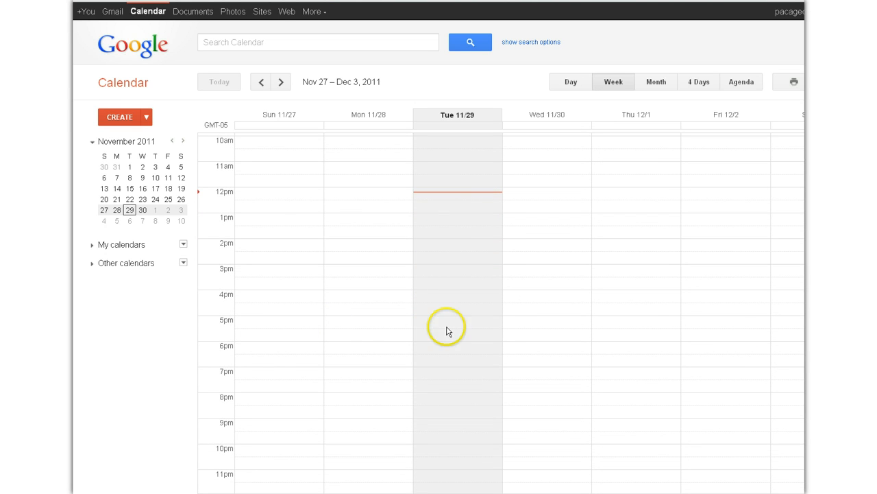
pyautogui.click(712, 327)
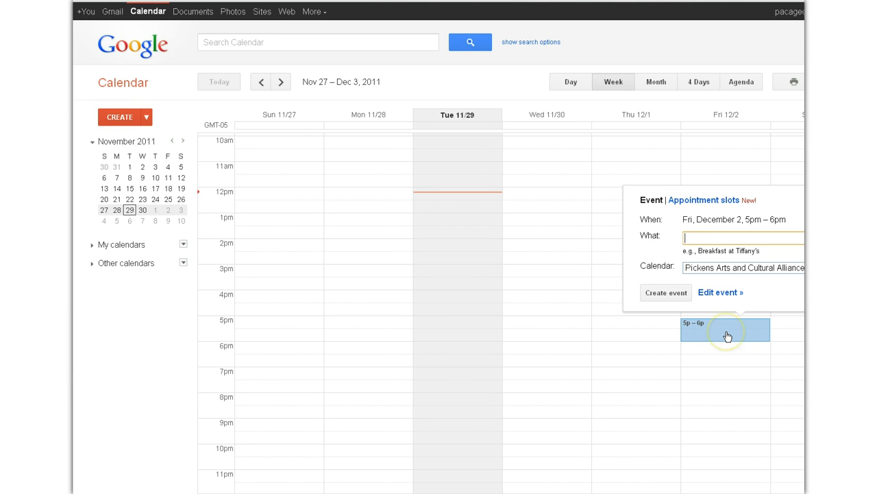
pyautogui.write("Open House Van Gogh's ")
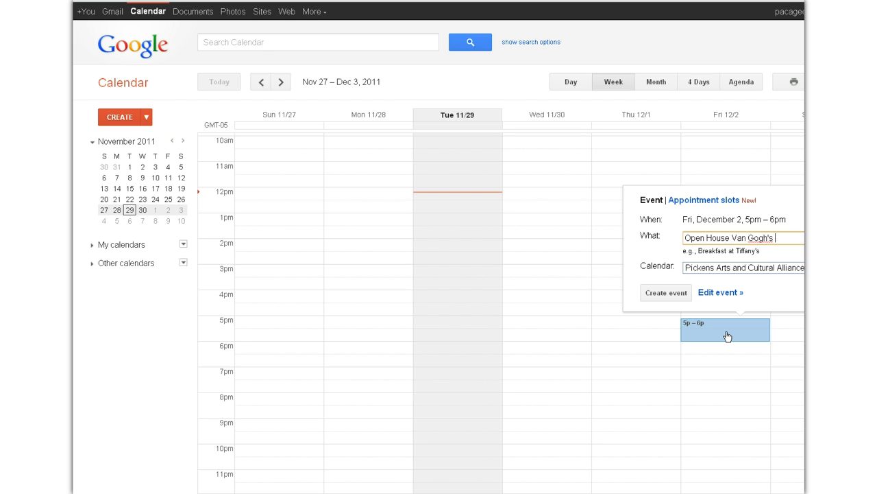
pyautogui.write('Hideawa')
pyautogui.click(676, 298)
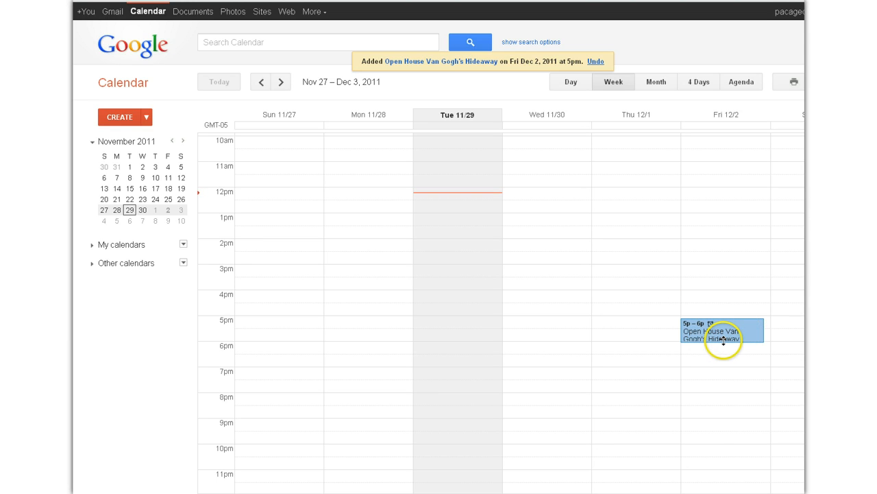
pyautogui.moveTo(725, 341); pyautogui.dragTo(724, 392)
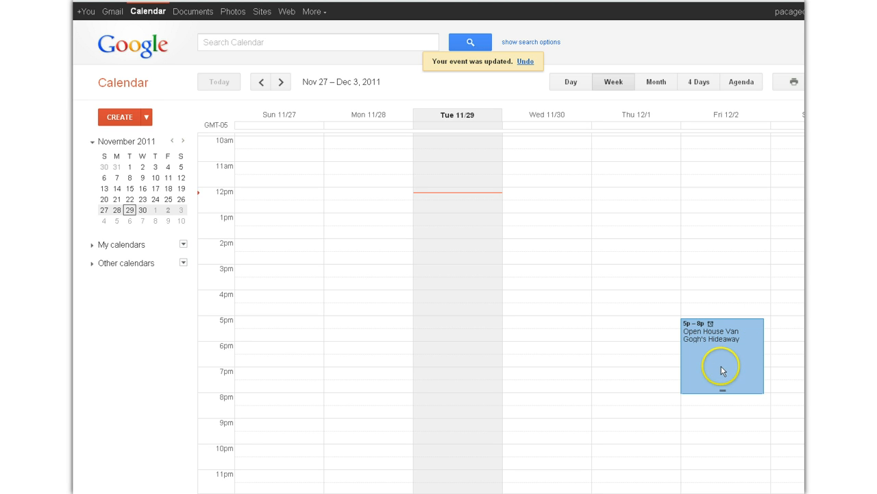
# Open the new event's details, then copy only the street address from the Open House row's location cell in the PACA Events listing spreadsheet.
pyautogui.doubleClick(722, 370)
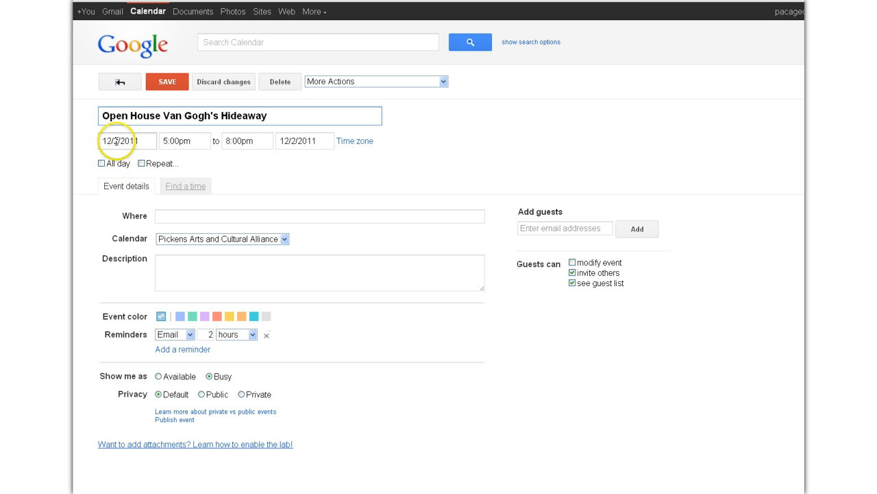
pyautogui.click(178, 216)
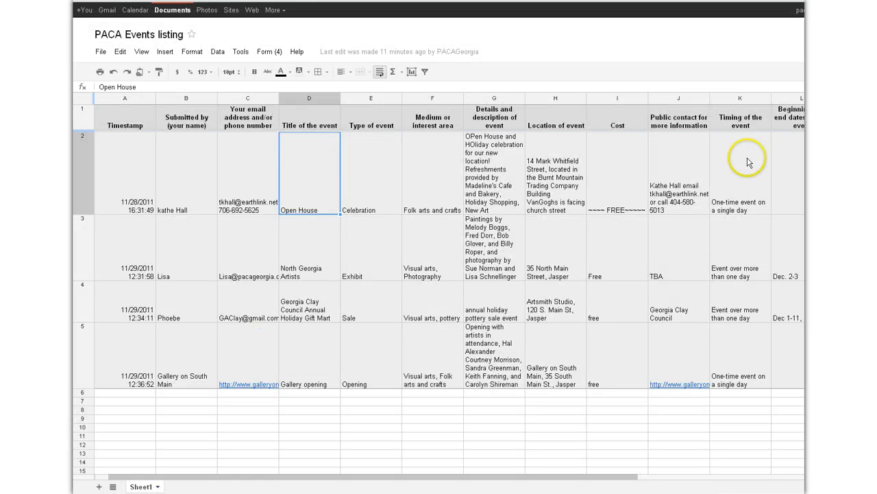
pyautogui.click(561, 179)
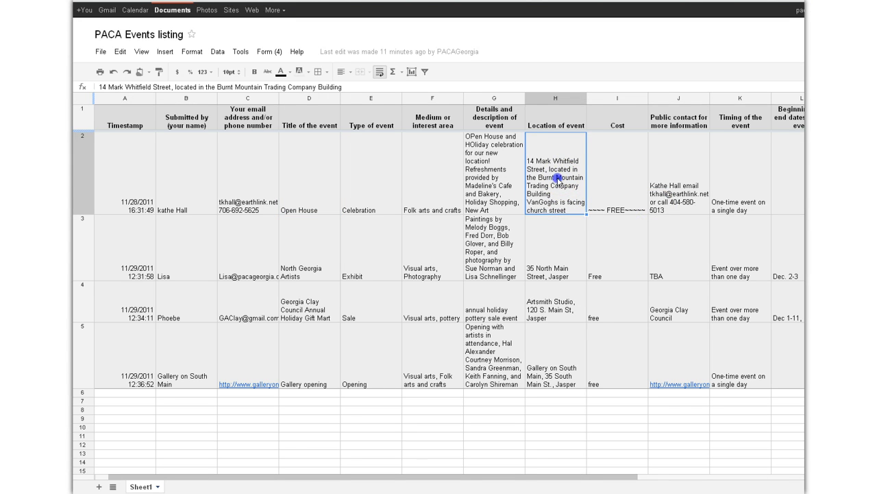
pyautogui.doubleClick(559, 179)
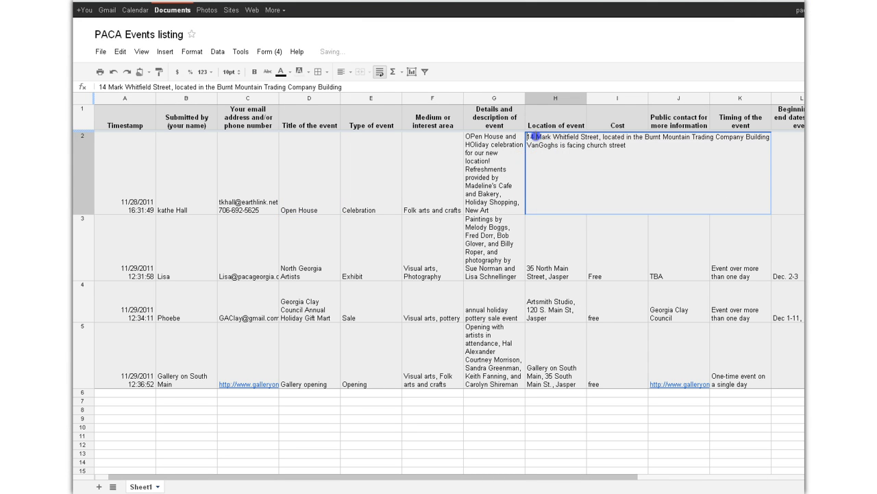
pyautogui.moveTo(528, 136); pyautogui.dragTo(596, 137)
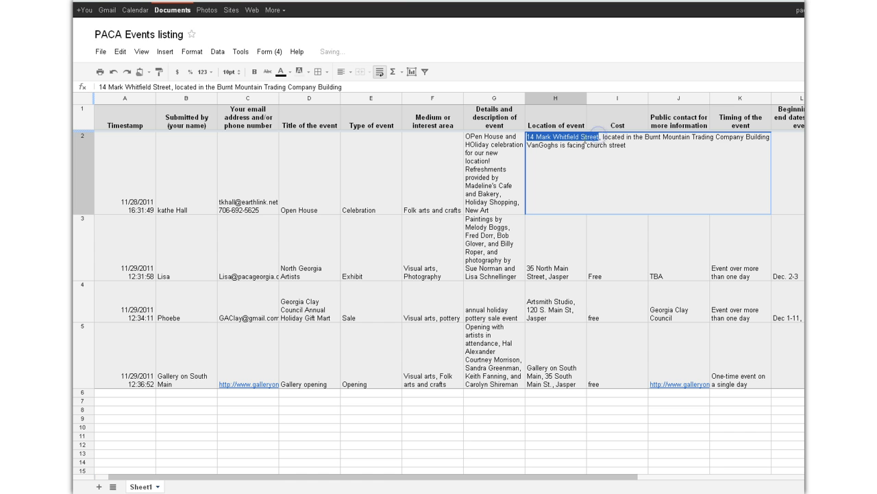
pyautogui.rightClick(584, 137)
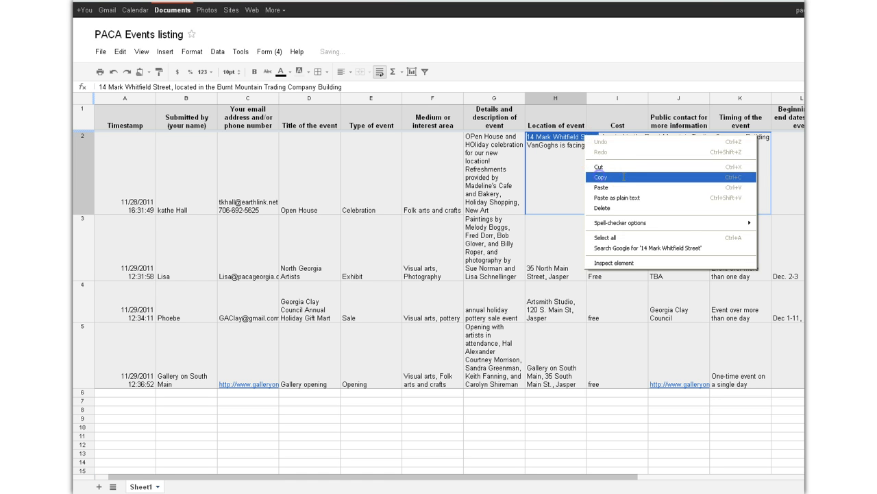
pyautogui.click(599, 175)
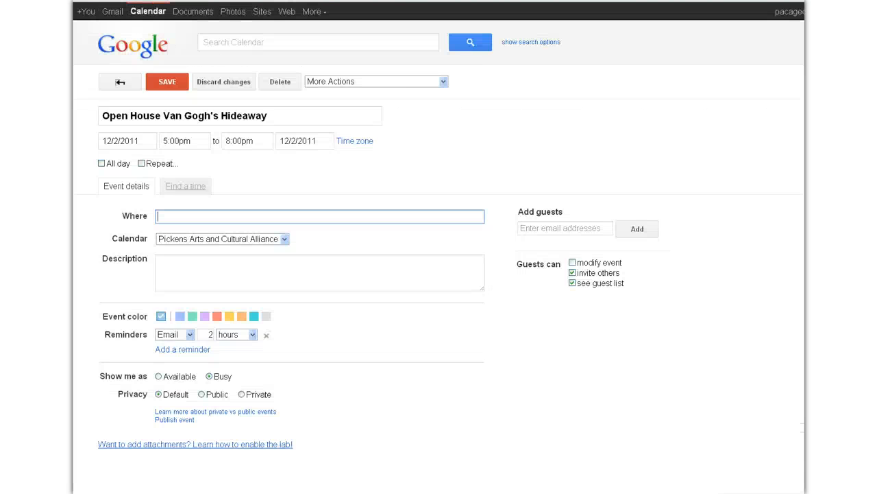
# Paste the copied street address as the calendar event's location and append the city and state.
pyautogui.rightClick(209, 219)
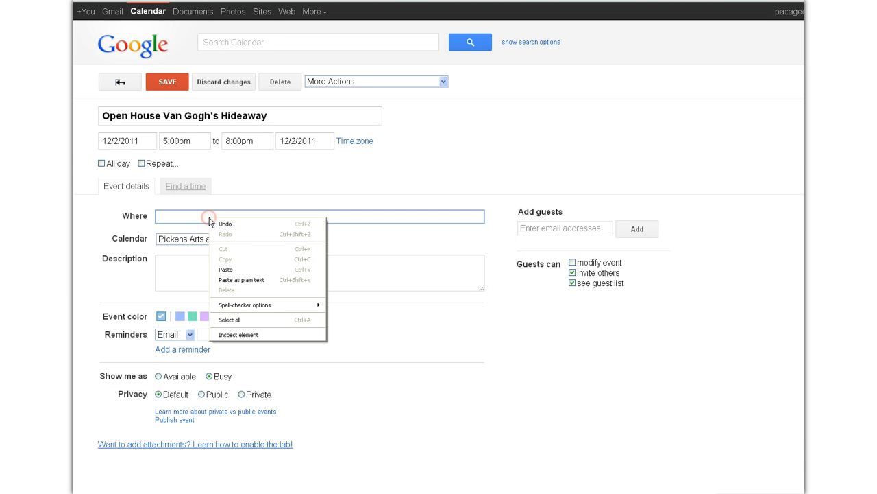
pyautogui.click(233, 269)
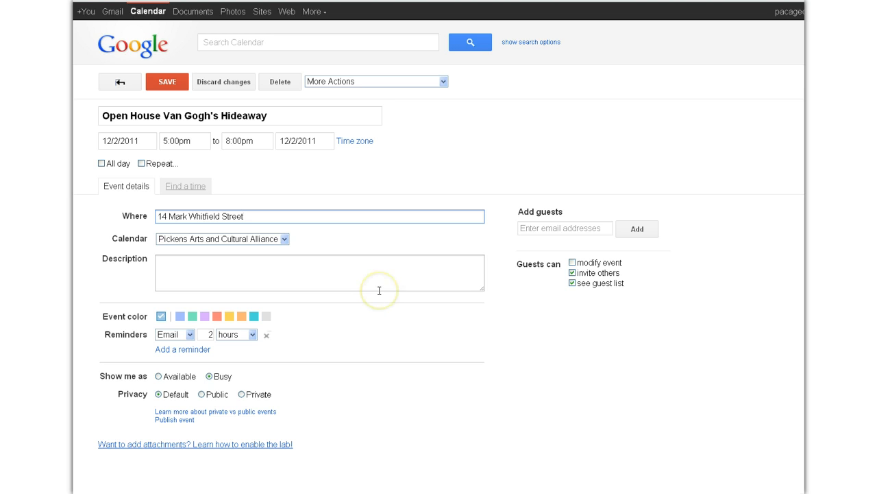
pyautogui.write(', Jasper GA')
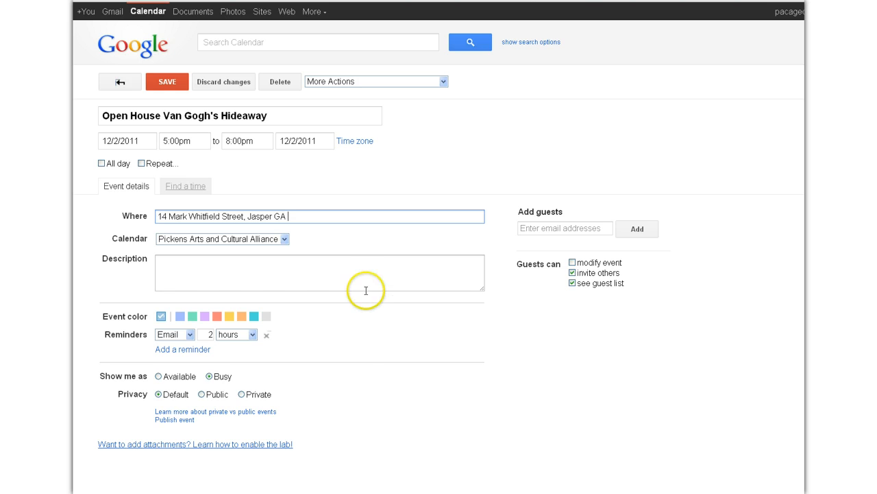
# Copy the full details text from the Open House row of the PACA Events listing spreadsheet into the Google Calendar event's description.
pyautogui.click(363, 273)
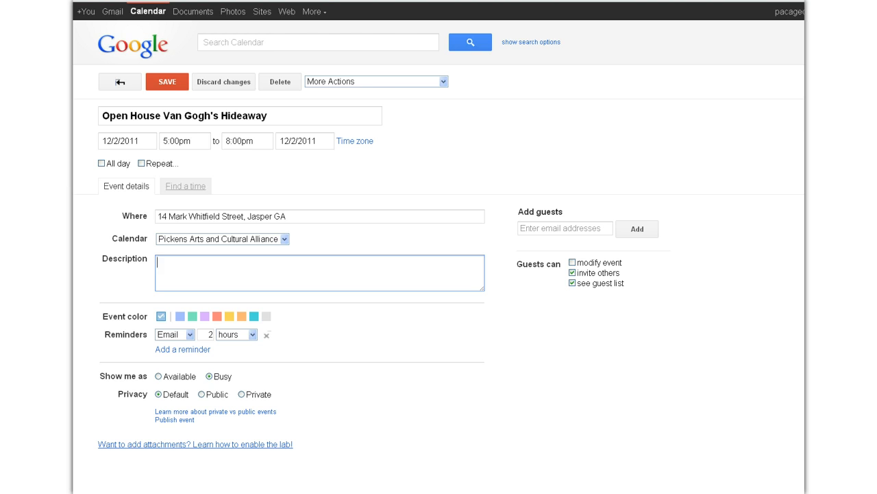
pyautogui.hotkey('ctrl', 'Tab')
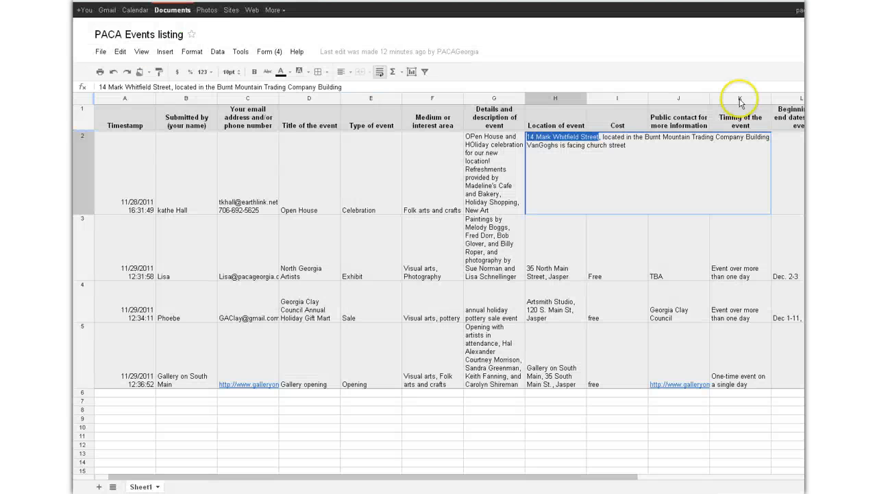
pyautogui.click(505, 184)
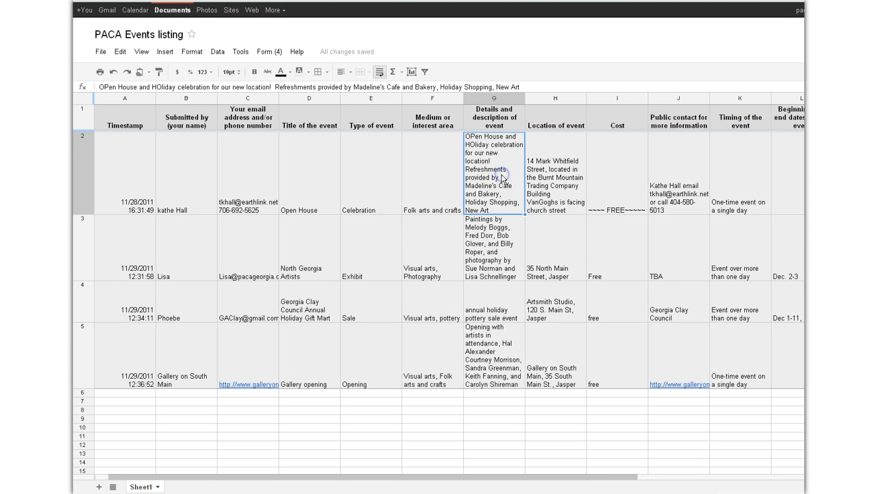
pyautogui.doubleClick(504, 172)
pyautogui.click(472, 137)
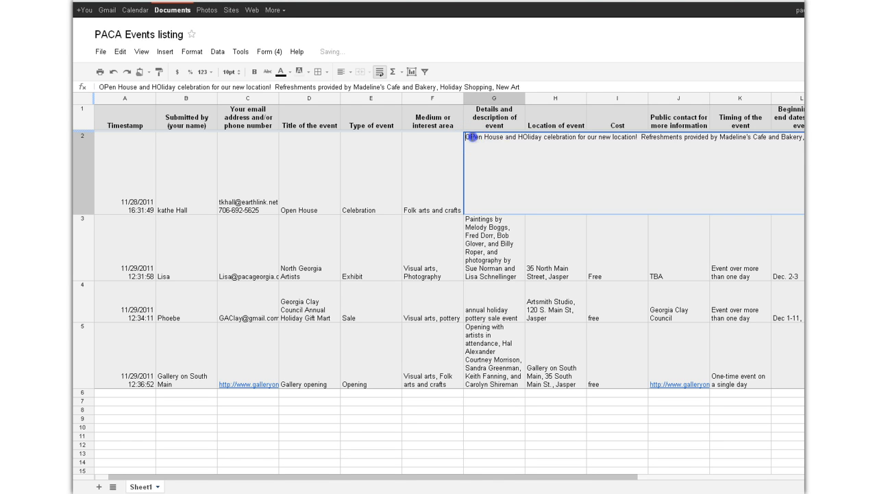
pyautogui.hotkey('ctrl', 'a')
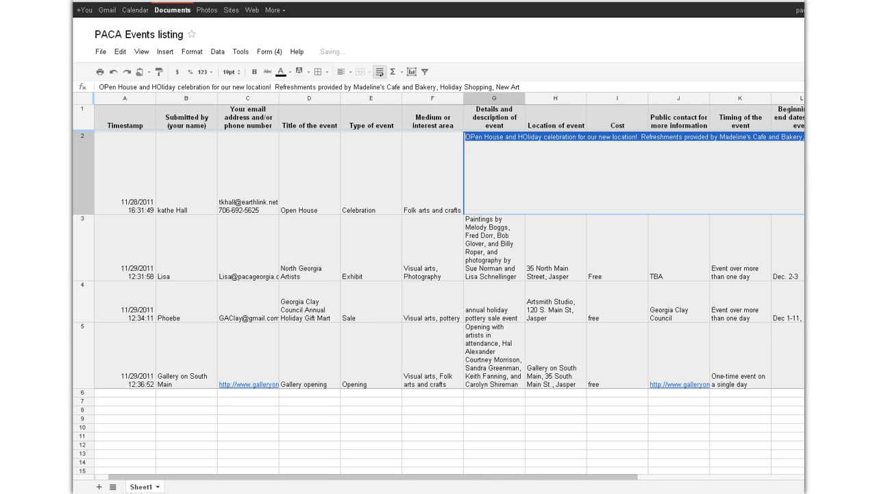
pyautogui.rightClick(656, 139)
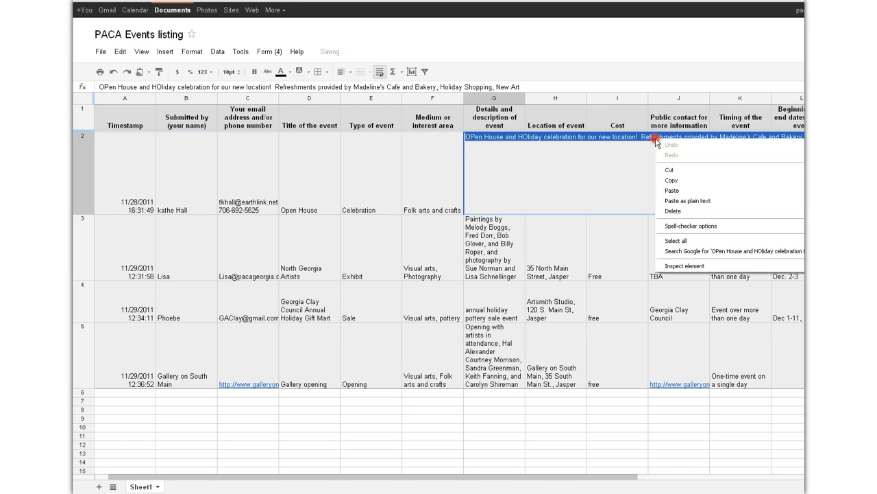
pyautogui.click(672, 180)
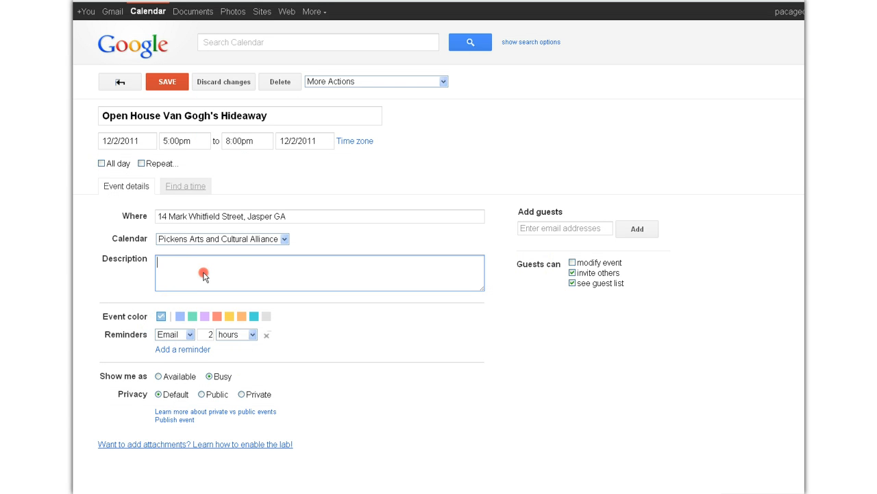
pyautogui.rightClick(204, 274)
pyautogui.click(226, 324)
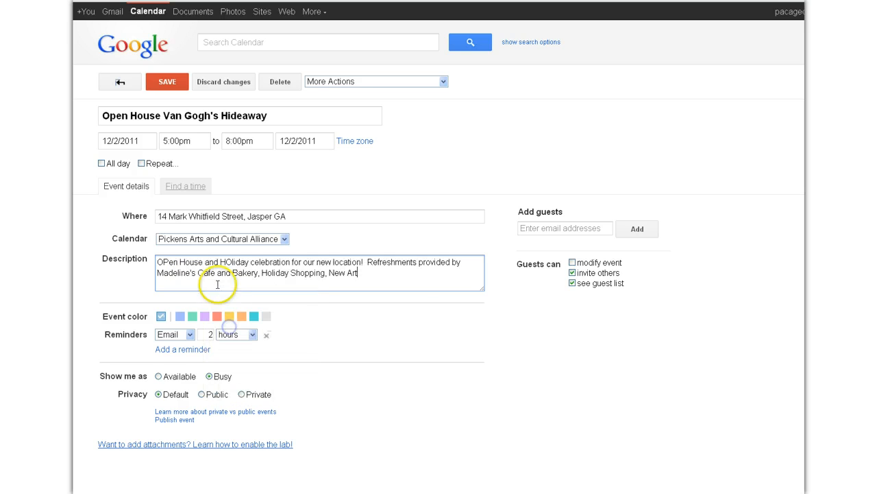
# Correct the stray capital letters in the description so the words read "Open" and "Holiday".
pyautogui.click(169, 262)
pyautogui.press('BackSpace')
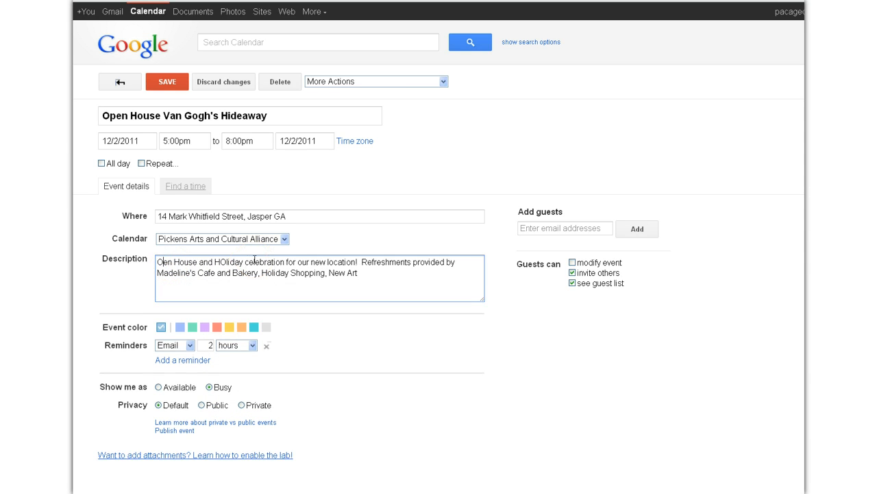
pyautogui.write('p')
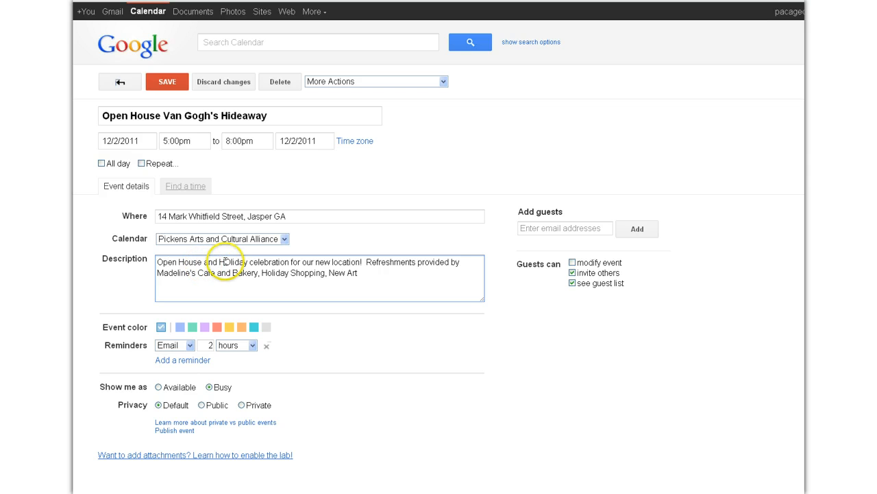
pyautogui.click(227, 262)
pyautogui.press('Delete')
pyautogui.write('o')
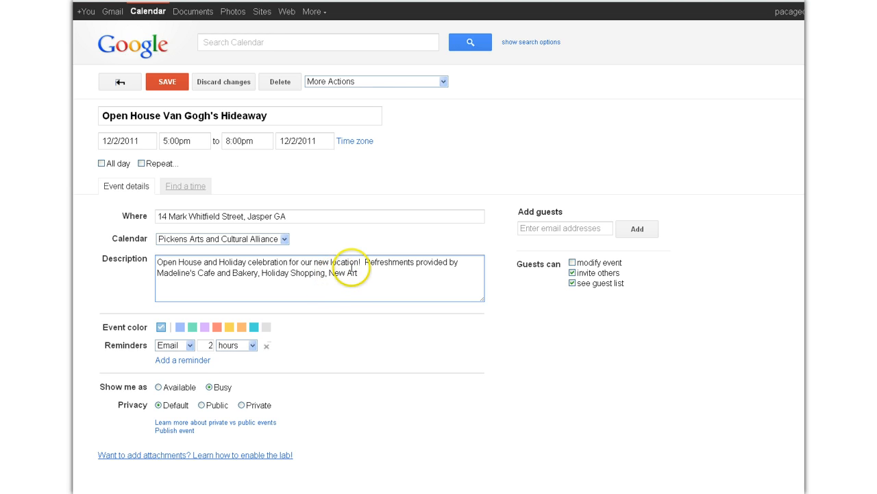
# Delete "our" before "new location" and replace the comma after "Bakery" with a semicolon in the description.
pyautogui.moveTo(300, 262); pyautogui.dragTo(314, 263)
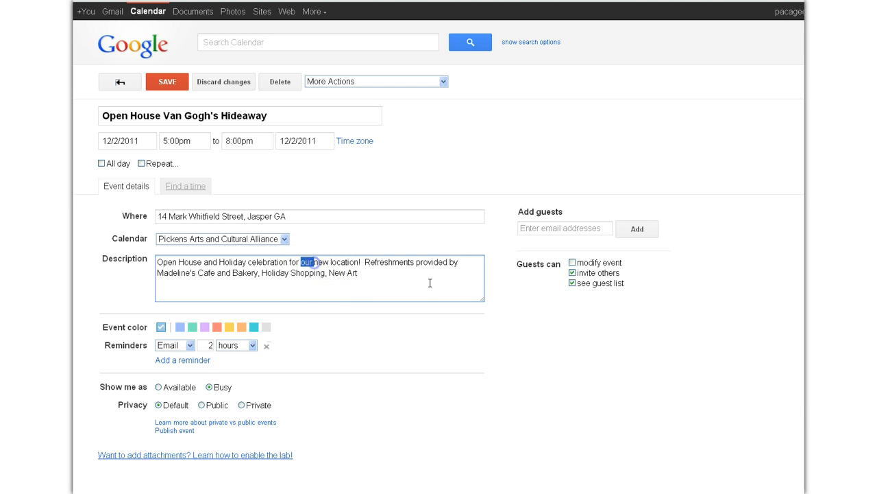
pyautogui.press('Delete')
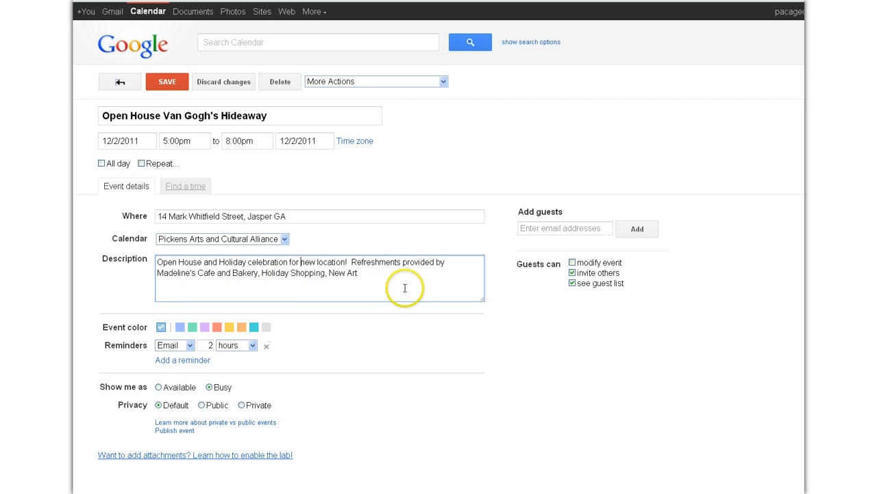
pyautogui.click(255, 273)
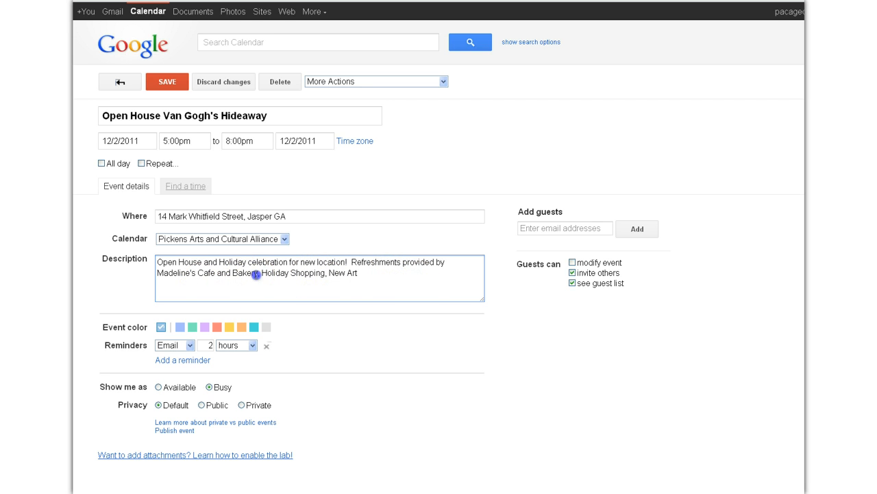
pyautogui.press('BackSpace')
pyautogui.write(';')
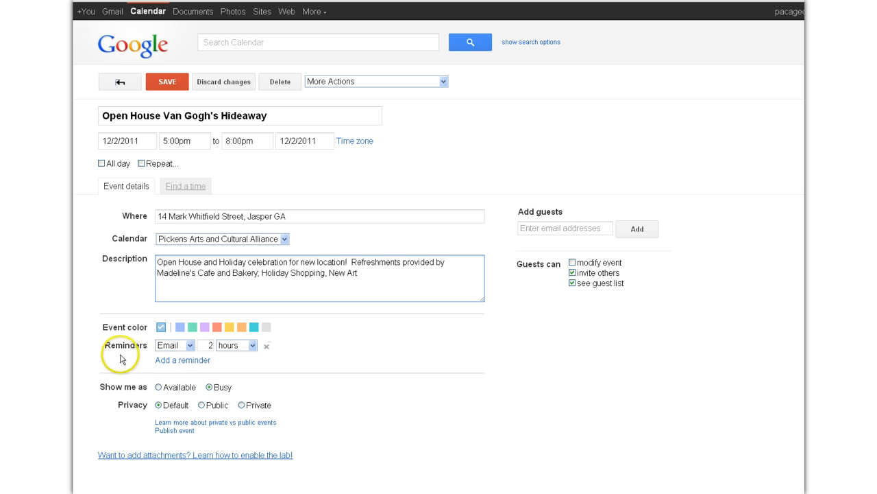
# Remove the event's email reminder and save the event.
pyautogui.click(267, 347)
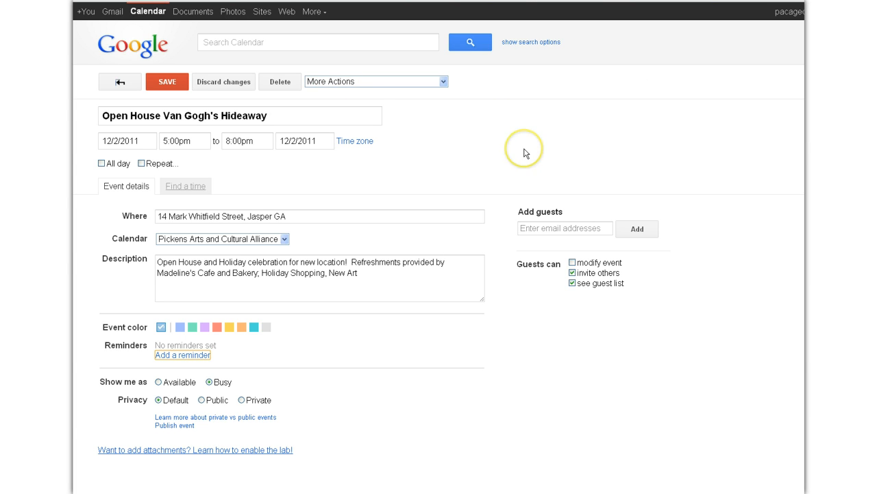
pyautogui.click(167, 83)
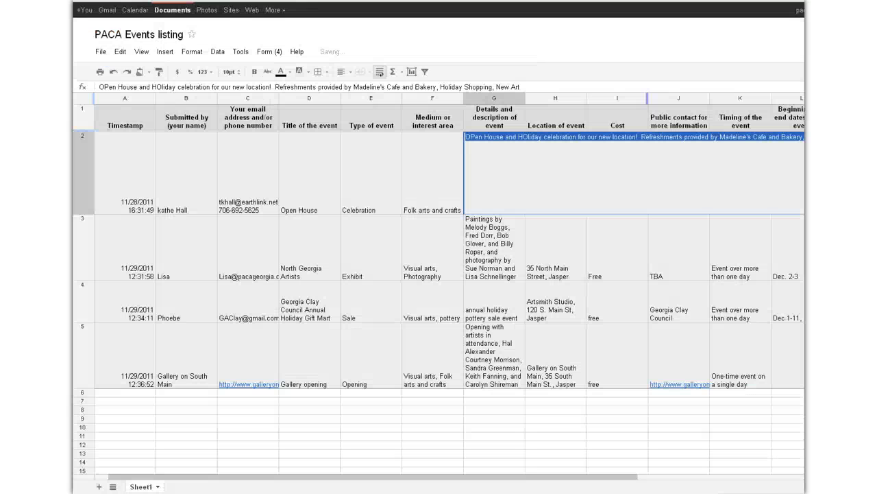
# Copy the complete public contact text from the Open House row in the PACA Events listing spreadsheet.
pyautogui.click(667, 228)
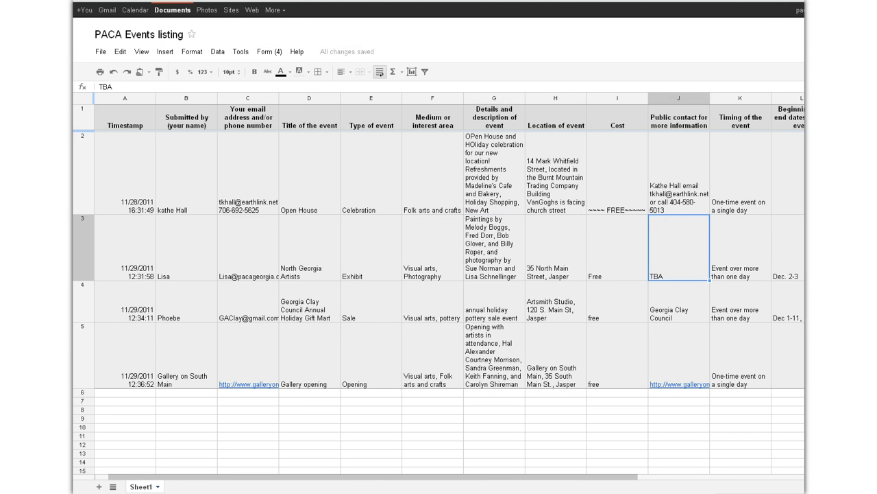
pyautogui.click(682, 176)
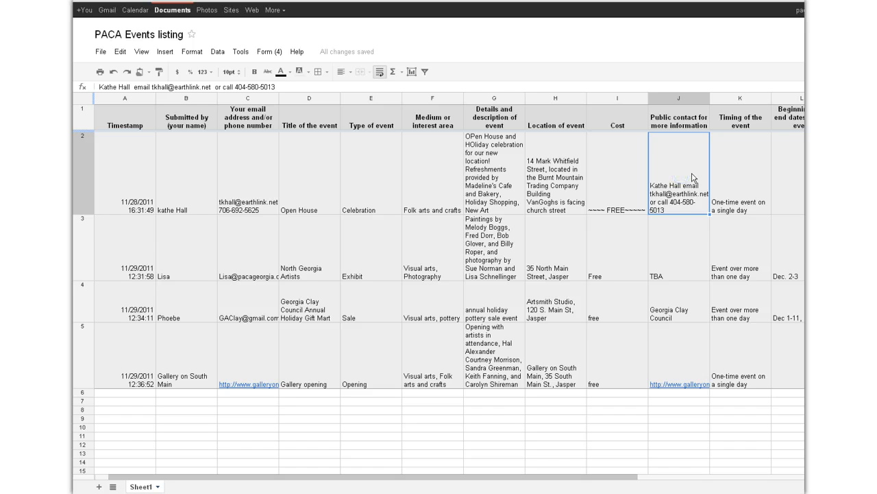
pyautogui.doubleClick(692, 177)
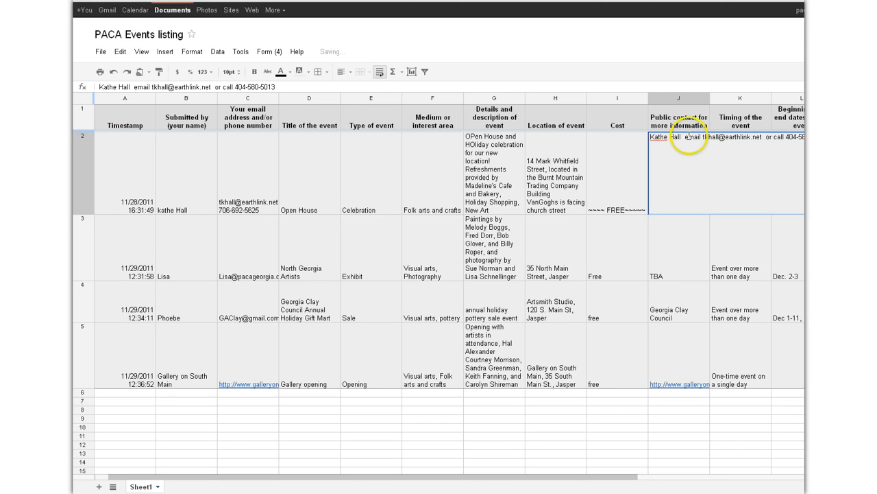
pyautogui.moveTo(703, 137); pyautogui.dragTo(797, 138)
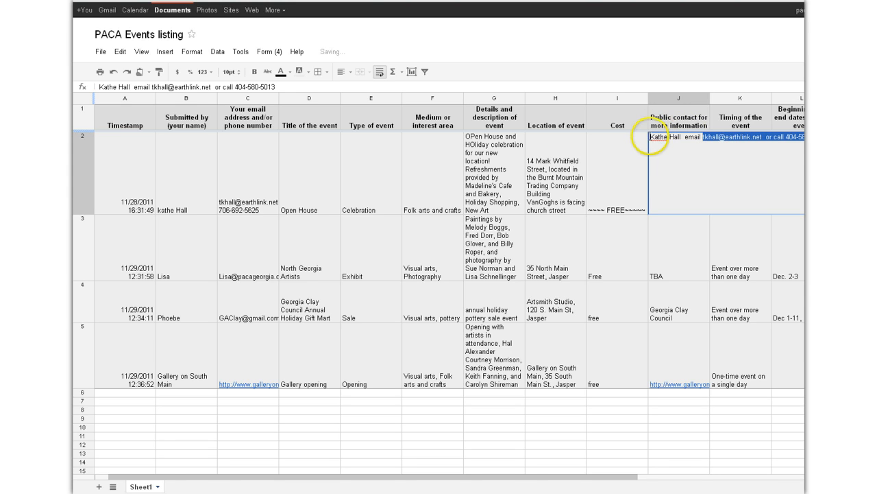
pyautogui.moveTo(650, 136); pyautogui.dragTo(802, 138)
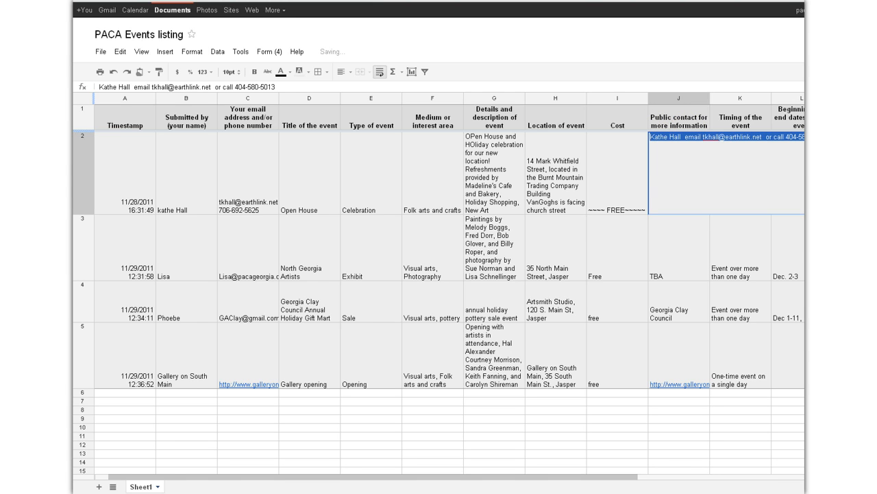
pyautogui.rightClick(752, 142)
pyautogui.click(767, 181)
# Reopen the Open House event in Google Calendar and append ". Contact:" followed by the copied contact information to its description.
pyautogui.hotkey('ctrl', 'Tab')
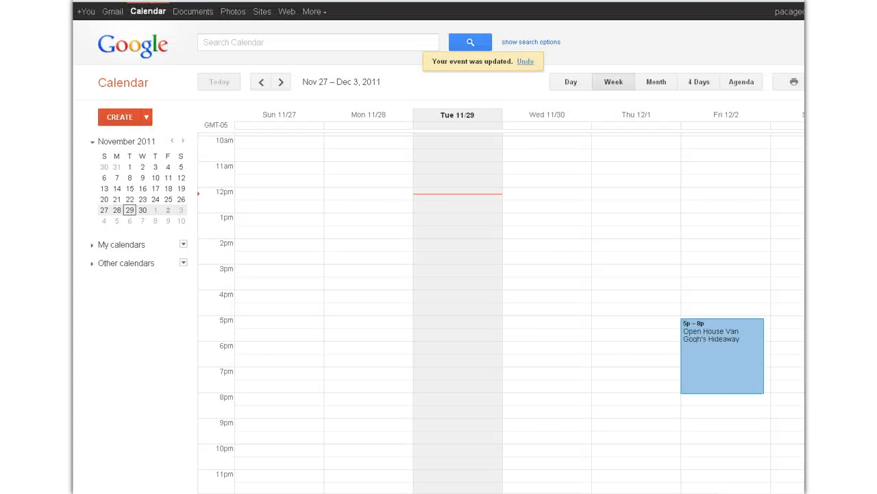
pyautogui.click(736, 370)
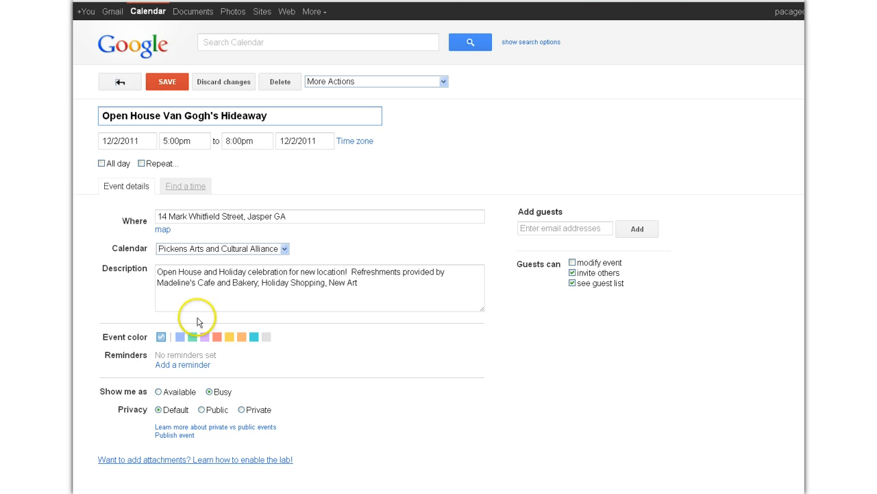
pyautogui.click(401, 290)
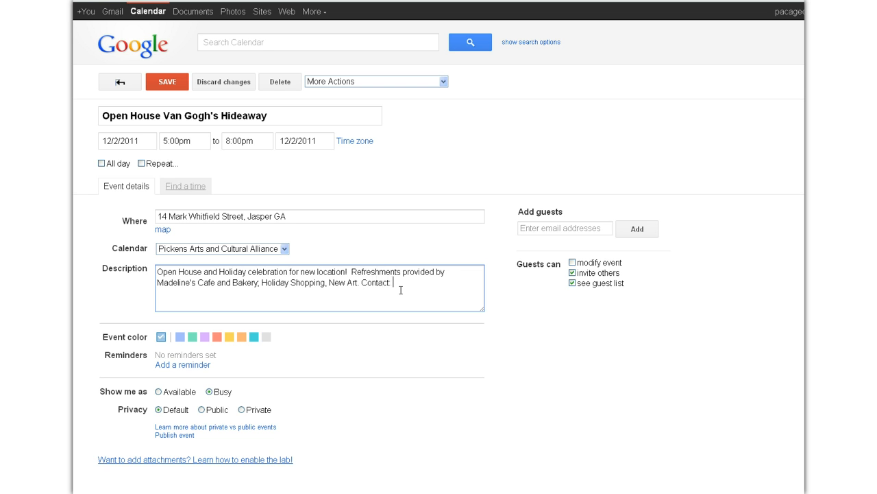
pyautogui.write('. Contact:')
pyautogui.hotkey('ctrl', 'v')
# Replace the word "email" after the contact's name with a comma in the description, and save the event.
pyautogui.click(430, 282)
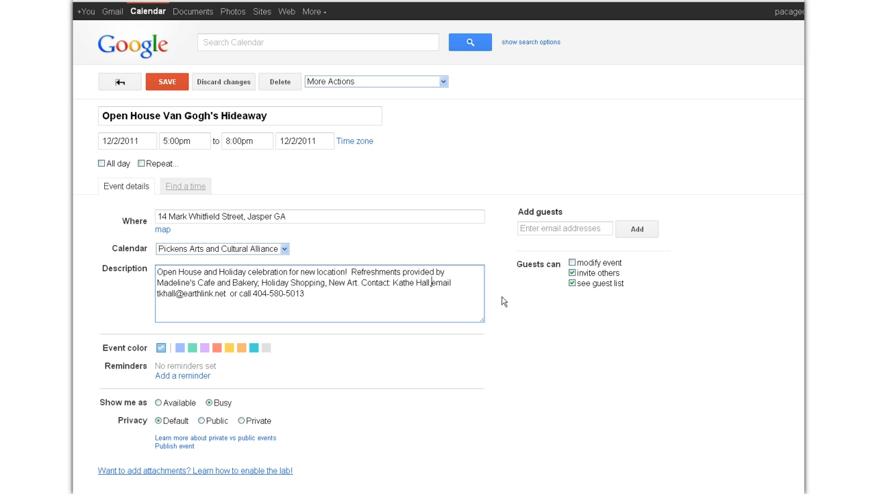
pyautogui.click(430, 287)
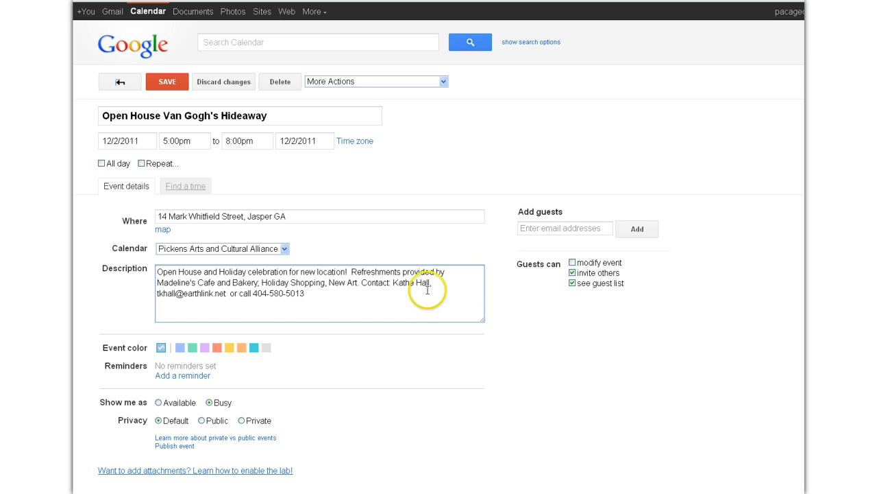
pyautogui.click(317, 308)
pyautogui.click(227, 297)
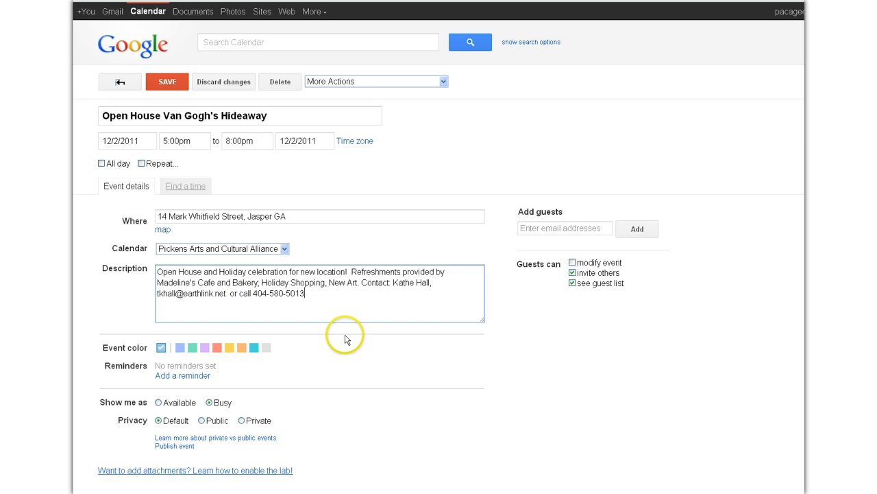
pyautogui.click(166, 81)
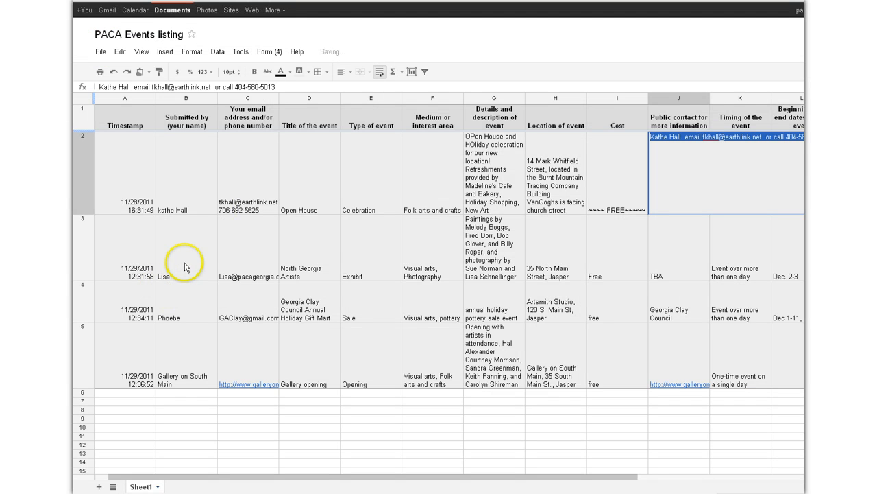
# Check the North Georgia Artists row in the PACA Events listing spreadsheet, and open a blank new event form in Google Calendar.
pyautogui.click(184, 262)
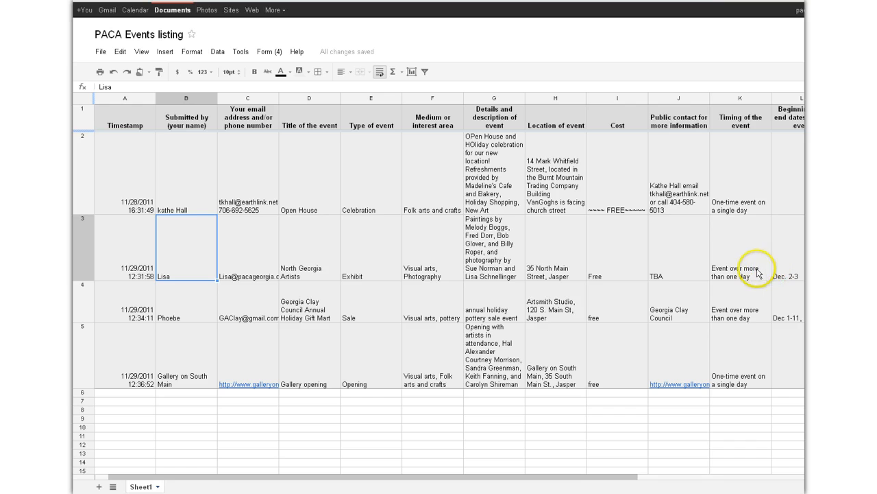
pyautogui.moveTo(630, 477); pyautogui.dragTo(706, 472)
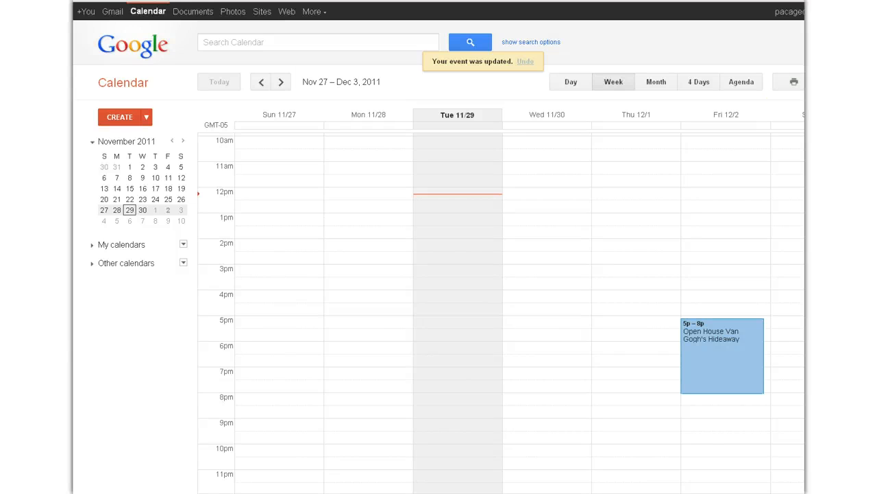
pyautogui.click(768, 327)
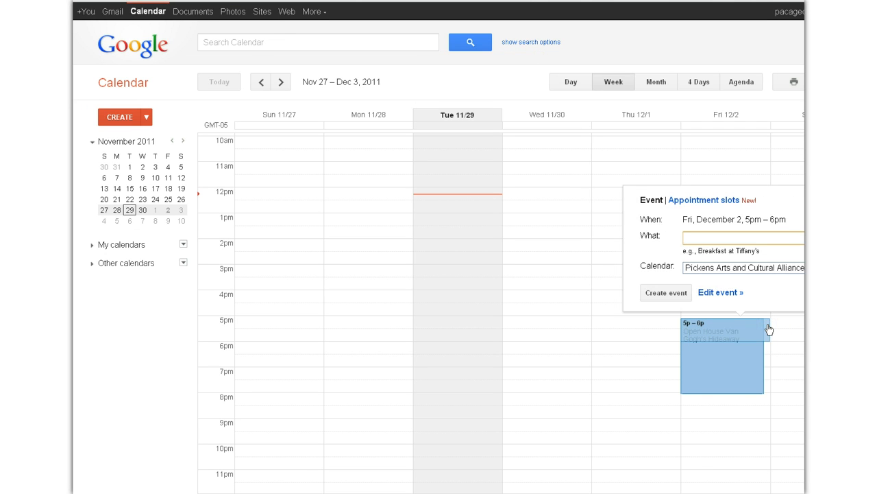
pyautogui.click(850, 196)
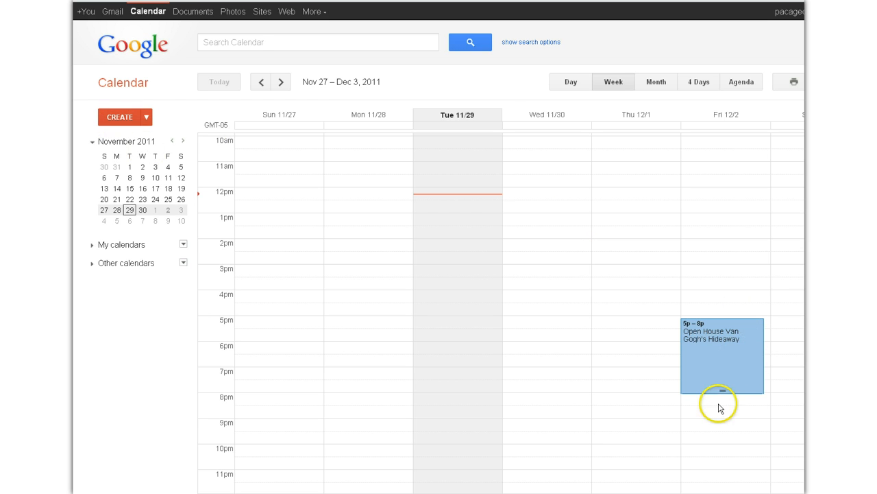
pyautogui.click(119, 116)
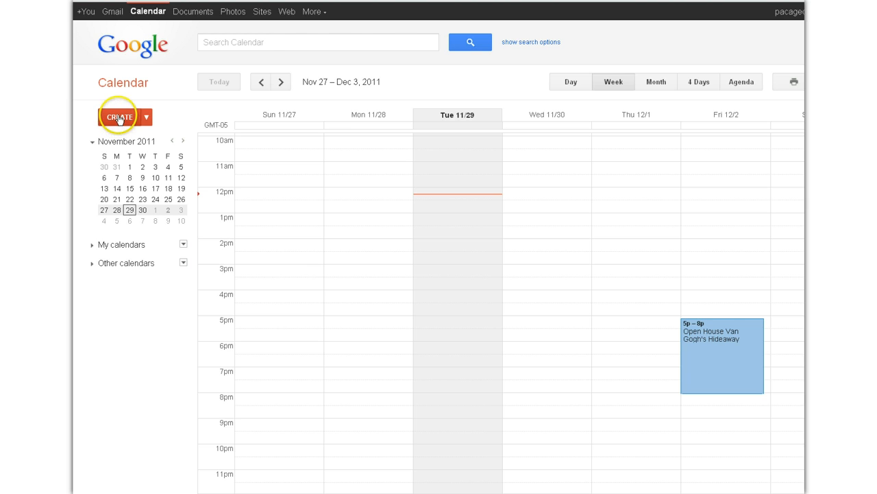
pyautogui.click(118, 118)
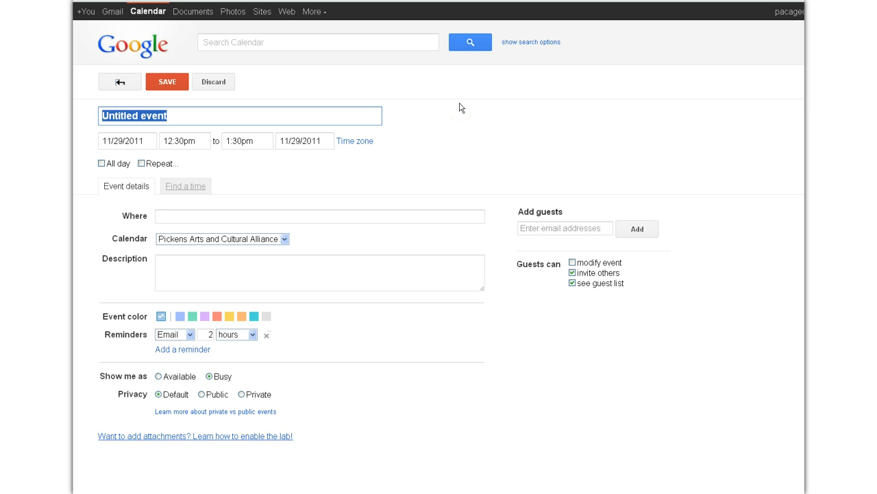
# Title the new event "North Georgia Artists" and schedule it for 12/2/2011 from 5:30pm to 7:30pm.
pyautogui.write('North Georgia Artists')
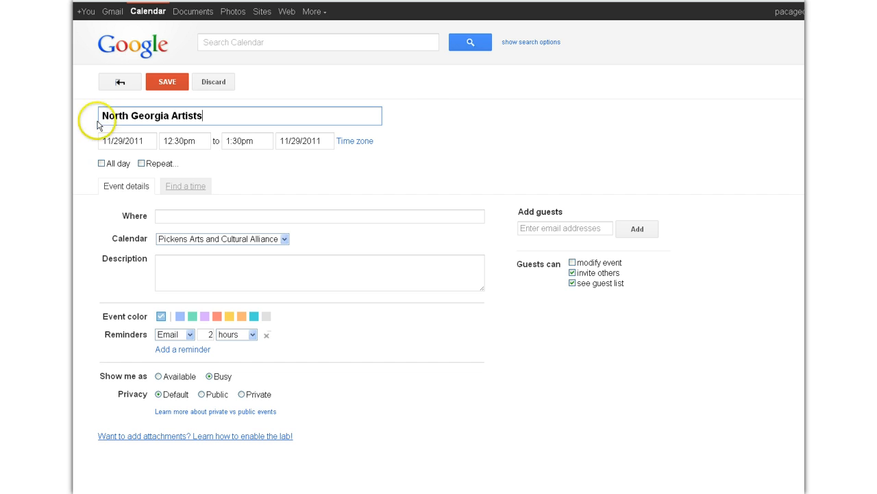
pyautogui.click(132, 142)
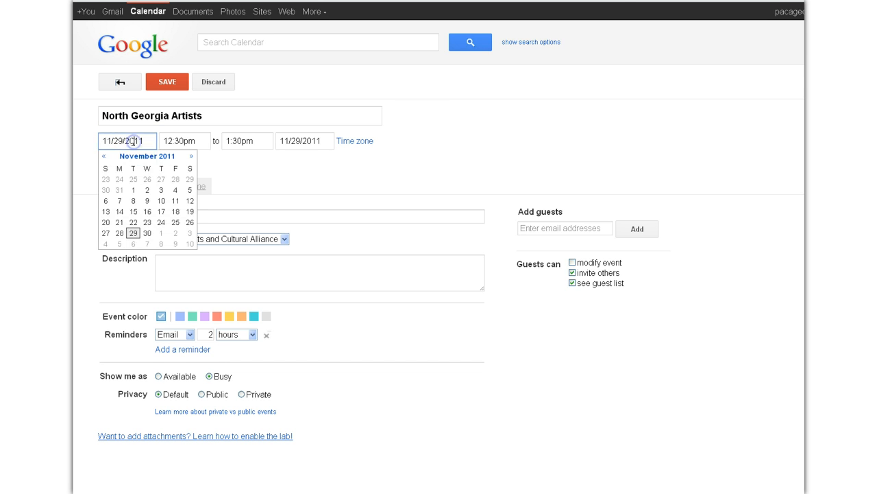
pyautogui.click(175, 236)
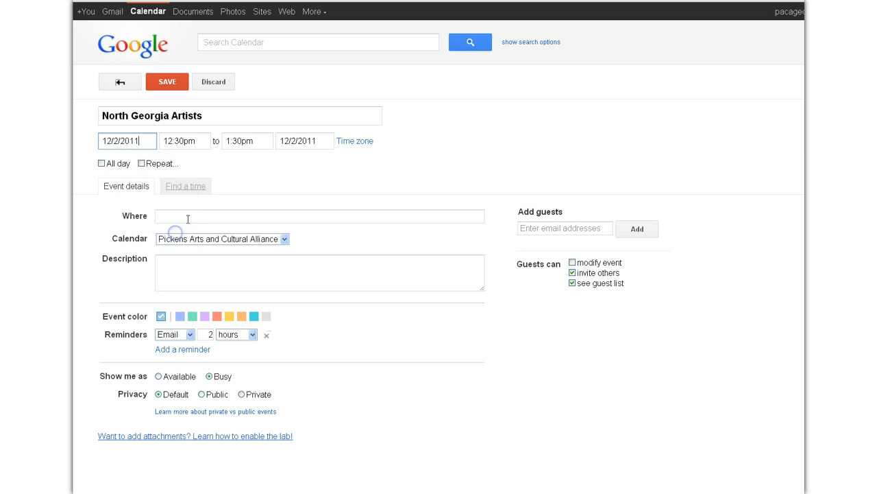
pyautogui.click(200, 141)
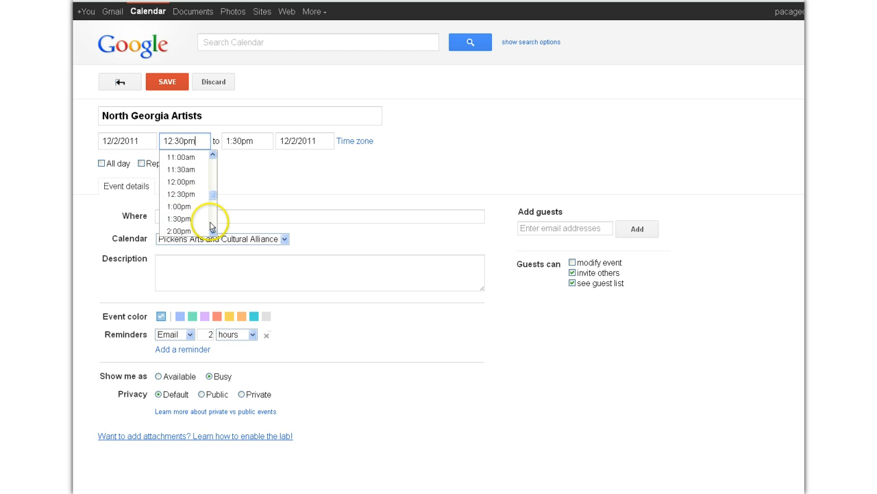
pyautogui.scroll(-4, 210, 226)
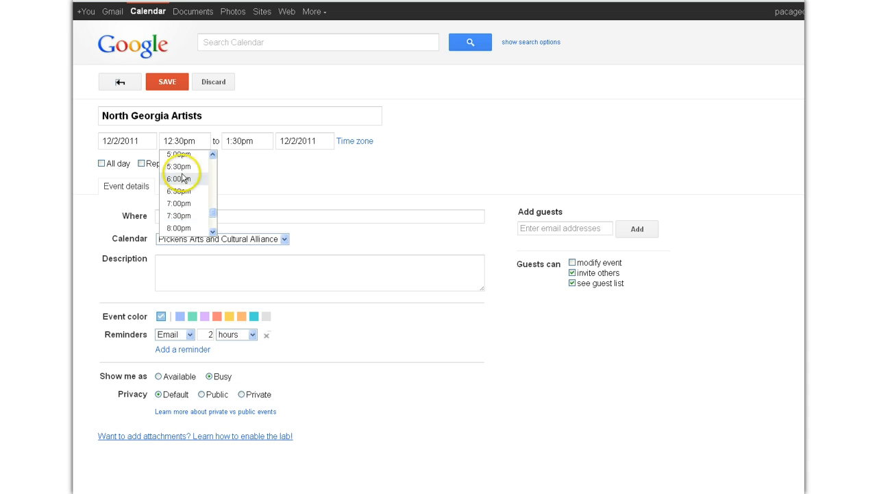
pyautogui.click(179, 167)
pyautogui.click(259, 141)
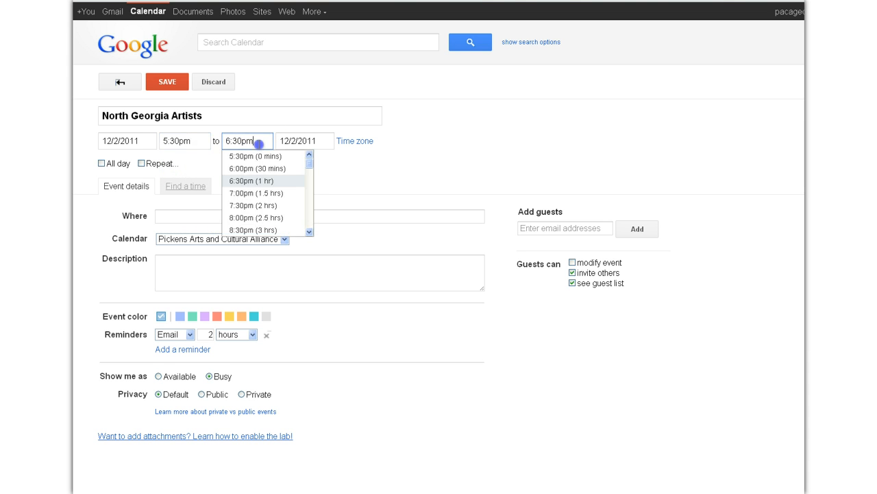
pyautogui.click(259, 205)
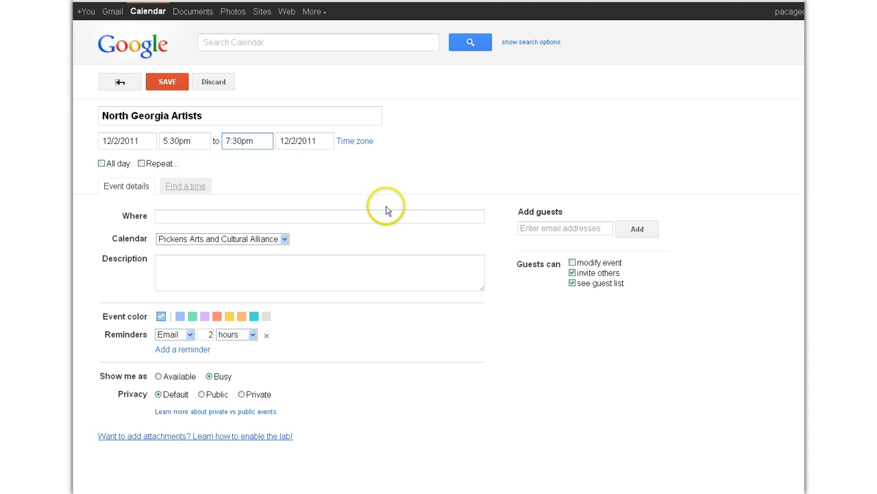
# Set the event's location to Full Circle Solutions, followed by its full street address and "Jasper GA".
pyautogui.click(210, 216)
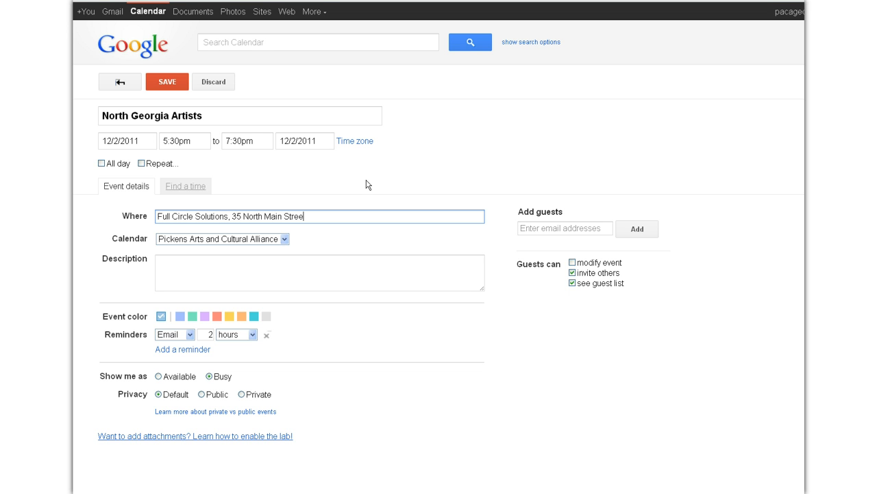
pyautogui.click(295, 267)
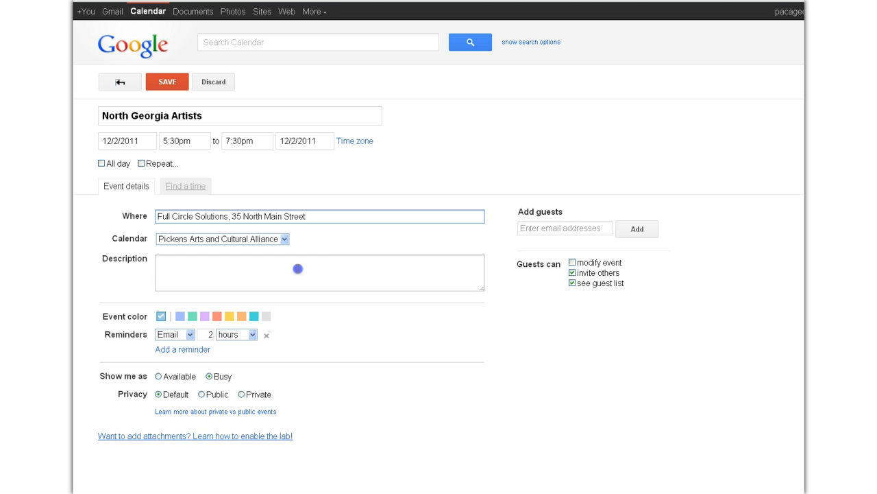
pyautogui.click(326, 215)
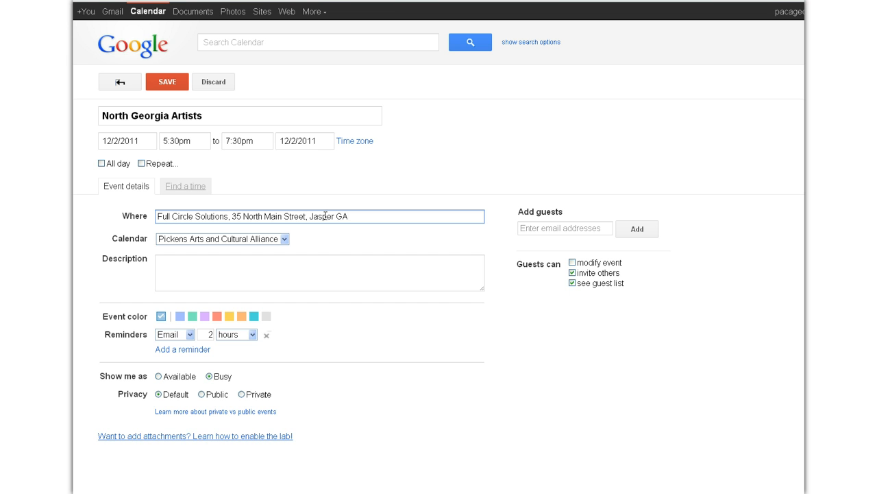
# Copy the full details and description text from the North Georgia Artists row in the PACA Events listing spreadsheet.
pyautogui.click(303, 268)
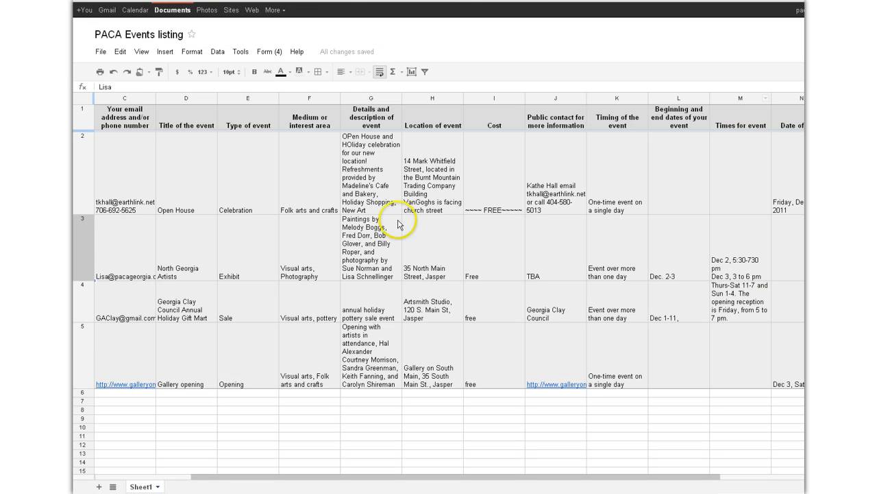
pyautogui.click(371, 244)
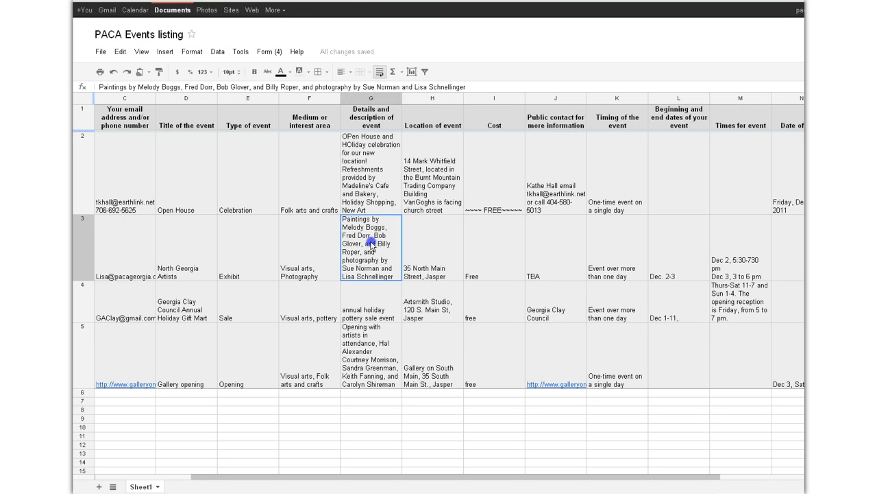
pyautogui.doubleClick(370, 245)
pyautogui.moveTo(344, 219); pyautogui.dragTo(720, 224)
pyautogui.hotkey('ctrl', 'c')
pyautogui.rightClick(525, 221)
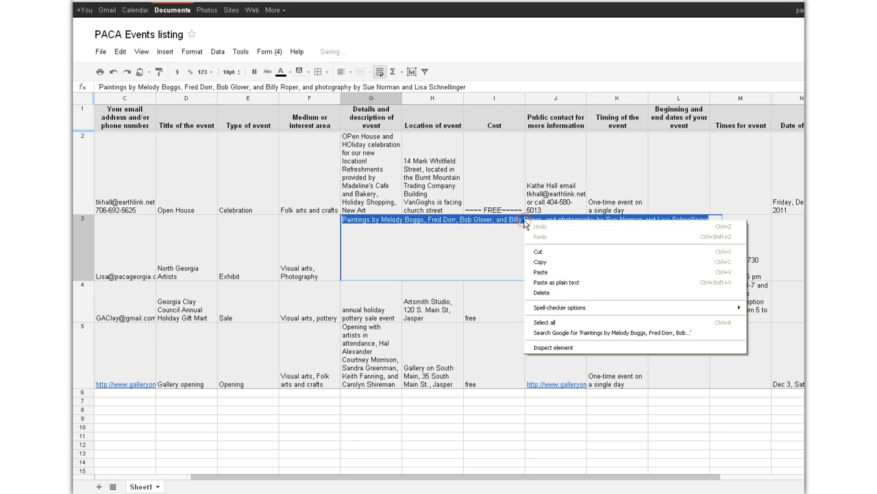
pyautogui.click(541, 262)
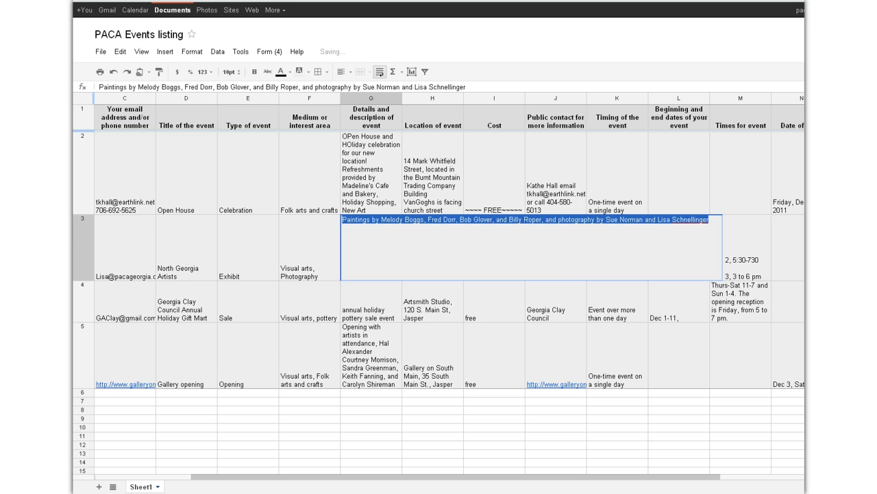
# Paste the copied details into the event's description in Google Calendar and append ". Special hours for public viewing.".
pyautogui.hotkey('ctrl', 'Tab')
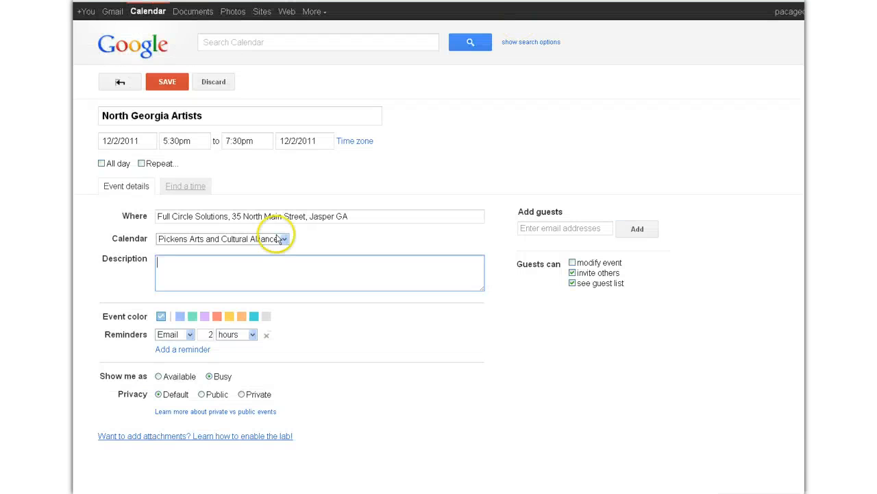
pyautogui.rightClick(176, 271)
pyautogui.click(194, 324)
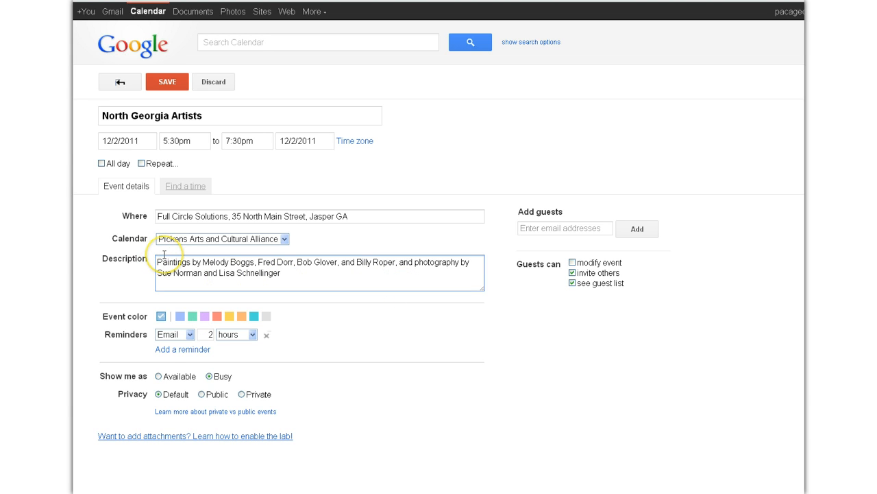
pyautogui.write('.')
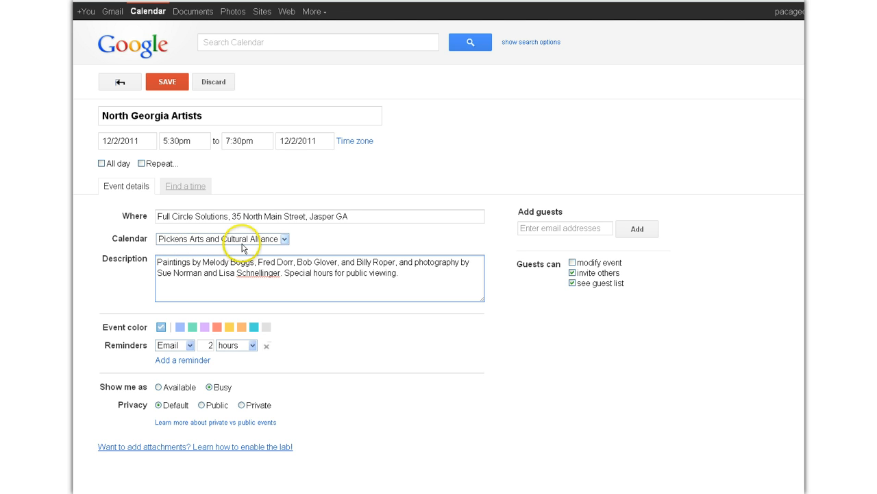
# Remove the 2-hour email reminder from the North Georgia Artists event and save it.
pyautogui.click(266, 346)
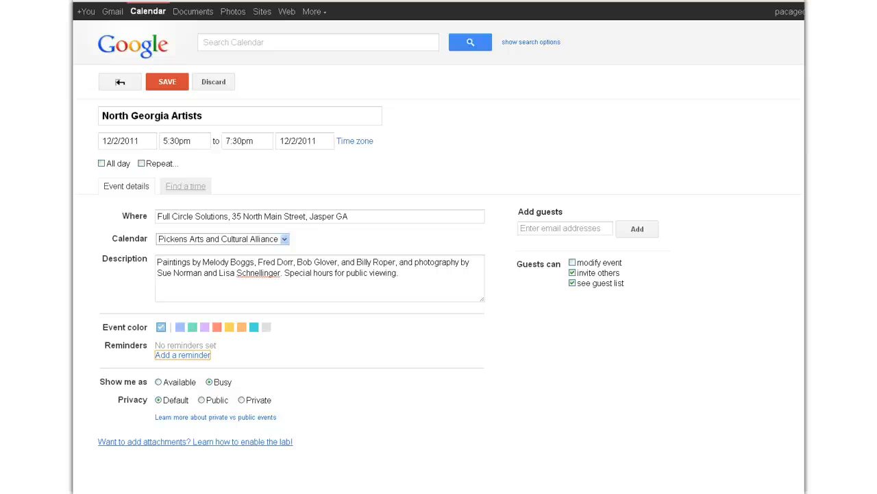
pyautogui.click(168, 83)
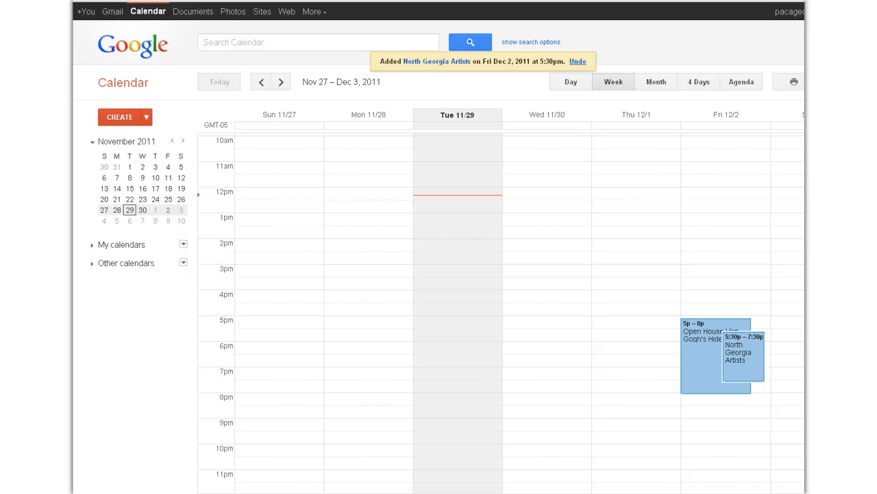
# Create another event titled "North Georgia Artists" and set its date to 12/3/2011.
pyautogui.click(121, 118)
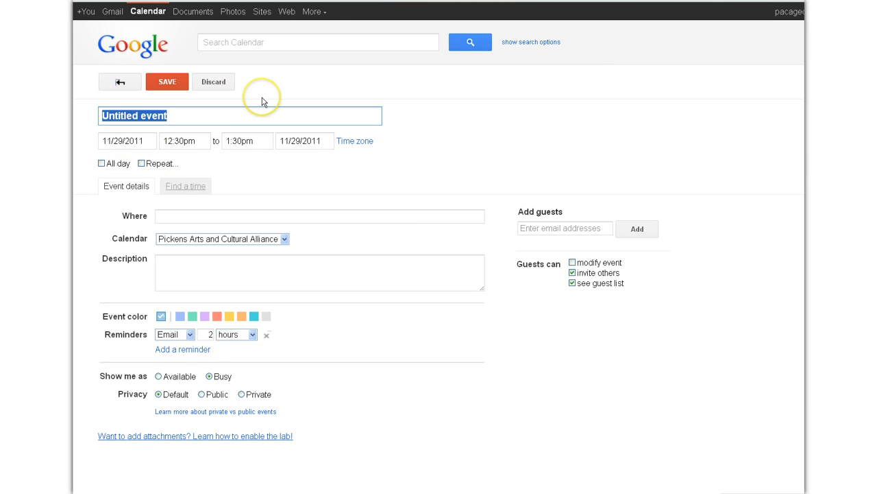
pyautogui.write('North Ge')
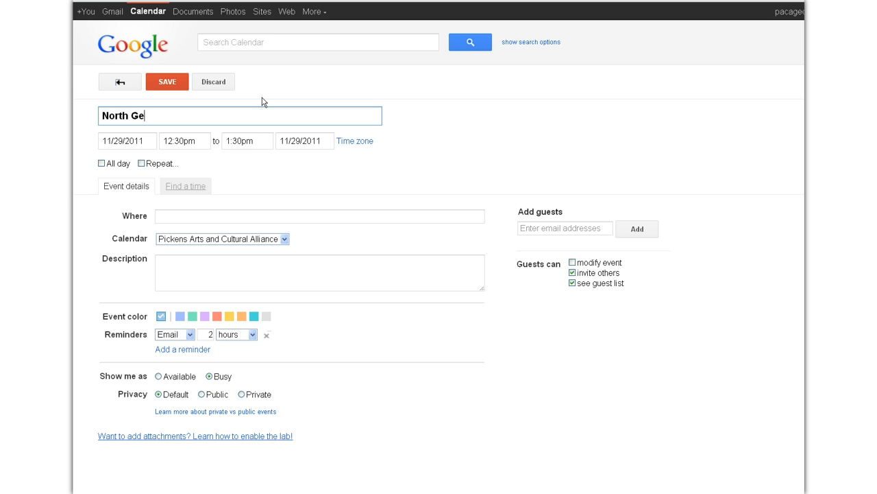
pyautogui.write('orgia Artists')
pyautogui.click(122, 141)
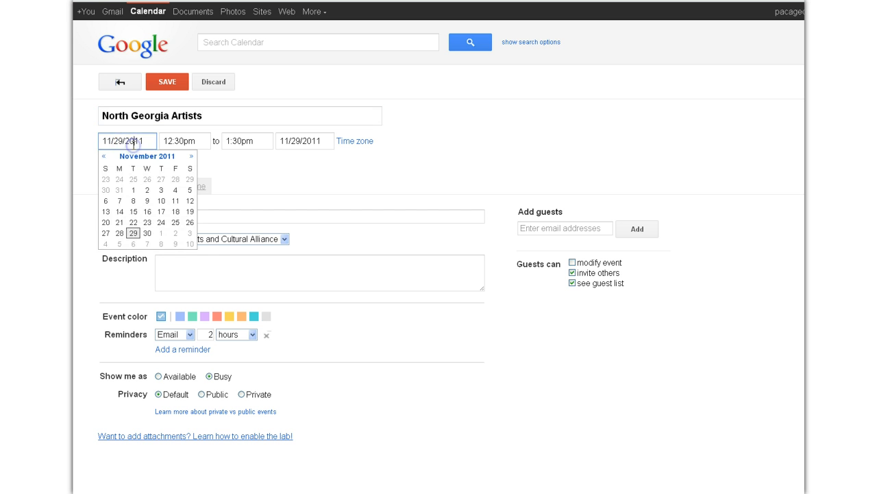
pyautogui.click(191, 236)
# Set the second North Georgia Artists event to run from 3:00pm to 6:00pm.
pyautogui.click(186, 142)
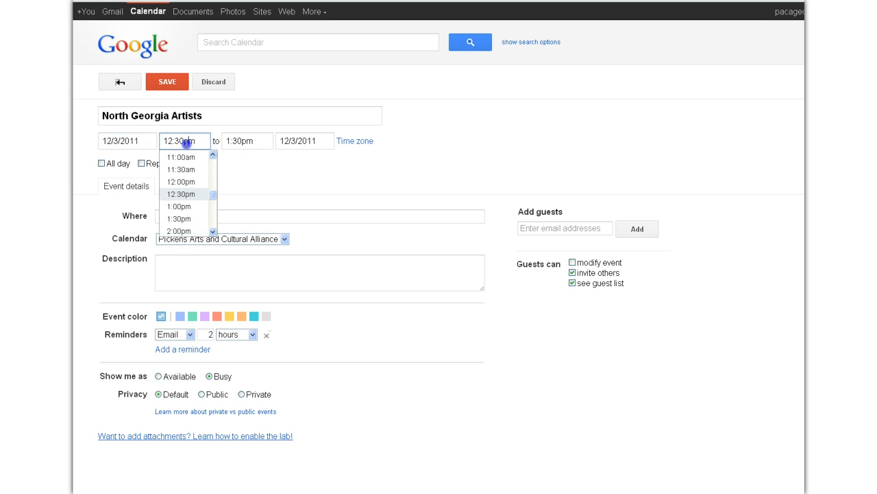
pyautogui.click(212, 231)
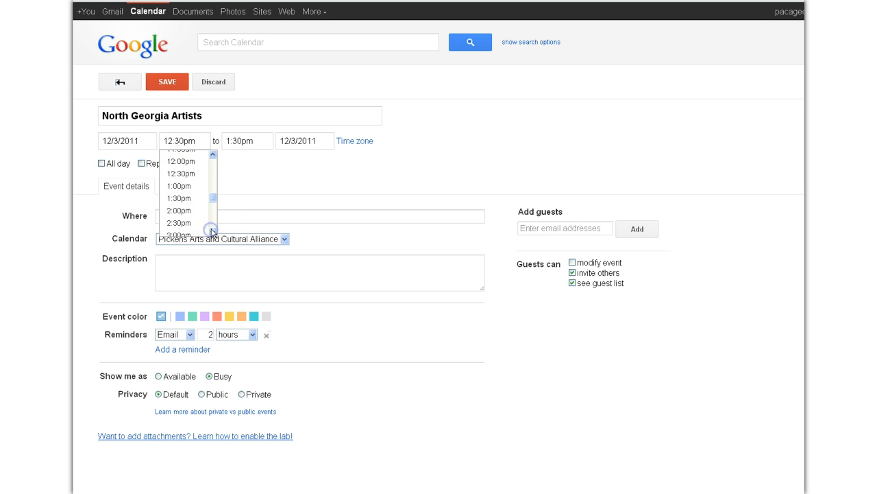
pyautogui.click(184, 222)
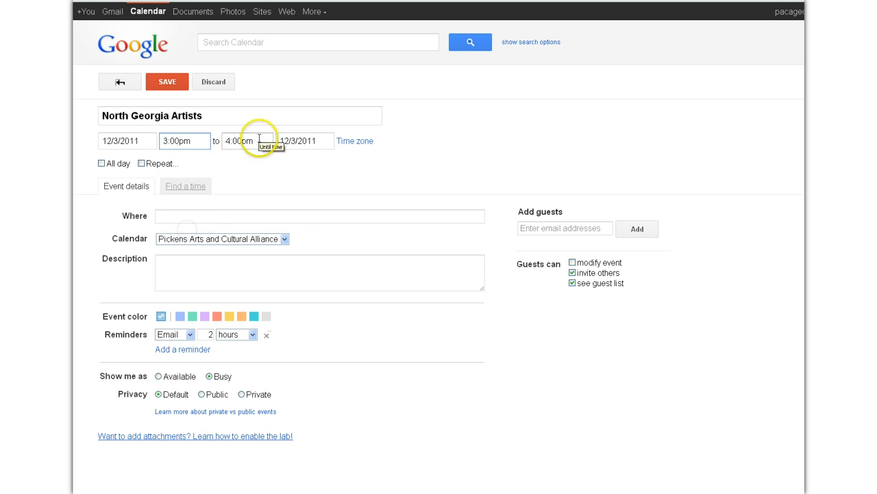
pyautogui.click(259, 140)
pyautogui.click(257, 233)
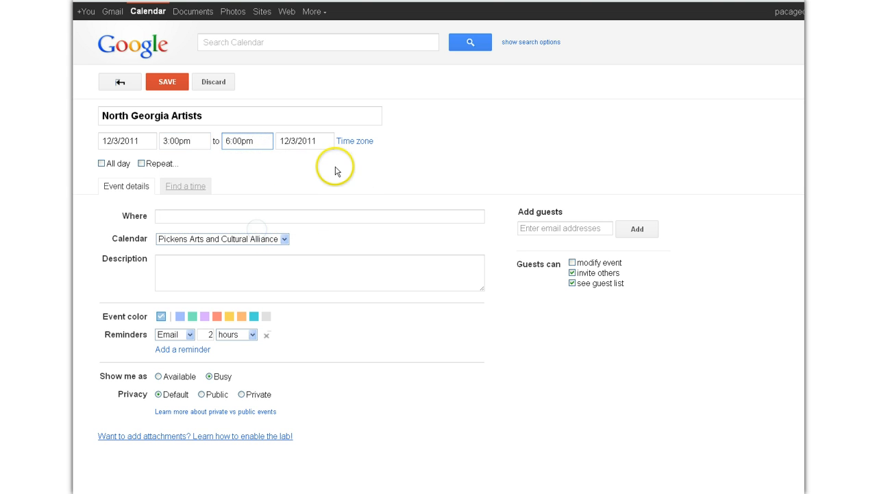
pyautogui.click(200, 140)
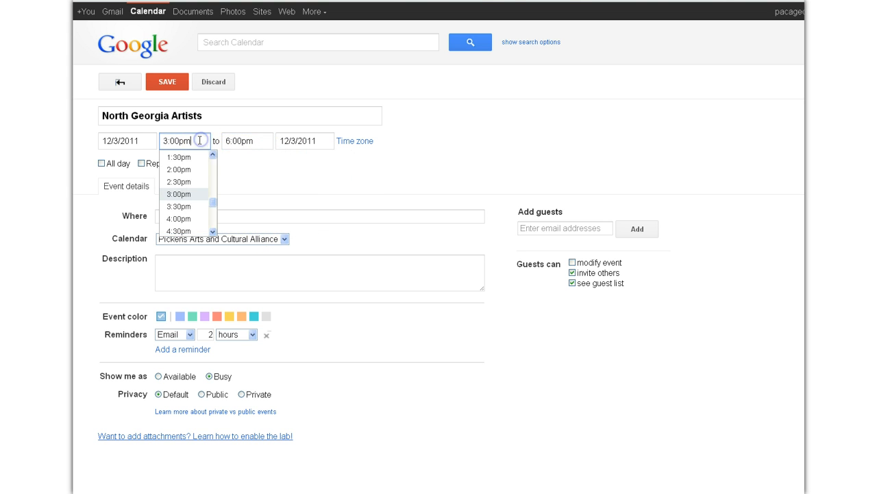
pyautogui.click(254, 172)
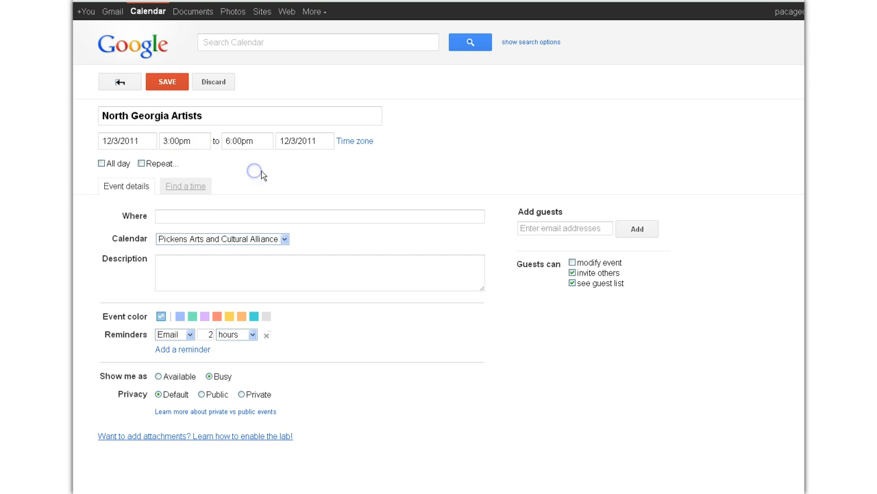
# Enter Full Circle Solutions with its Jasper GA address as the location, and paste the copied details into the description, adding "- Special gallery" wording.
pyautogui.click(245, 216)
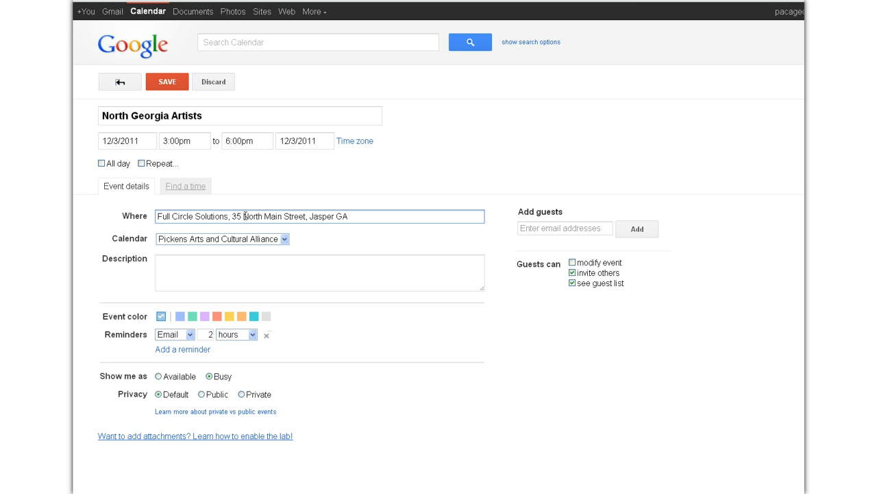
pyautogui.click(238, 264)
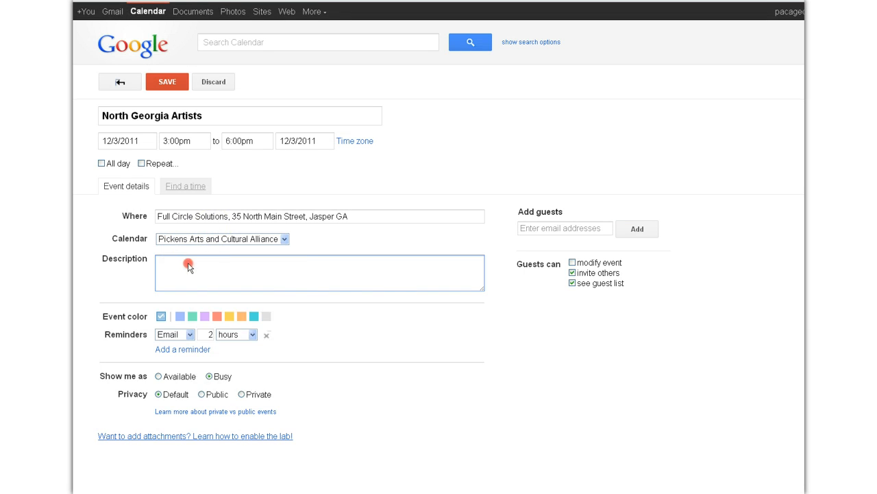
pyautogui.rightClick(188, 262)
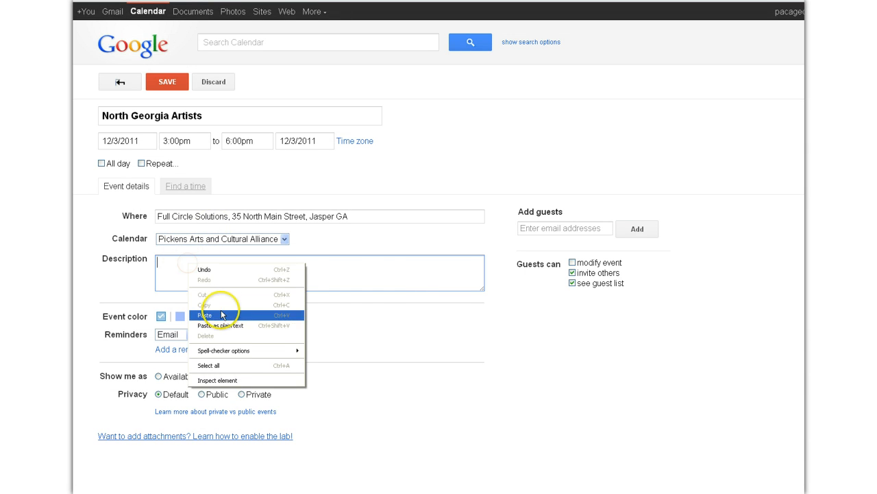
pyautogui.click(219, 312)
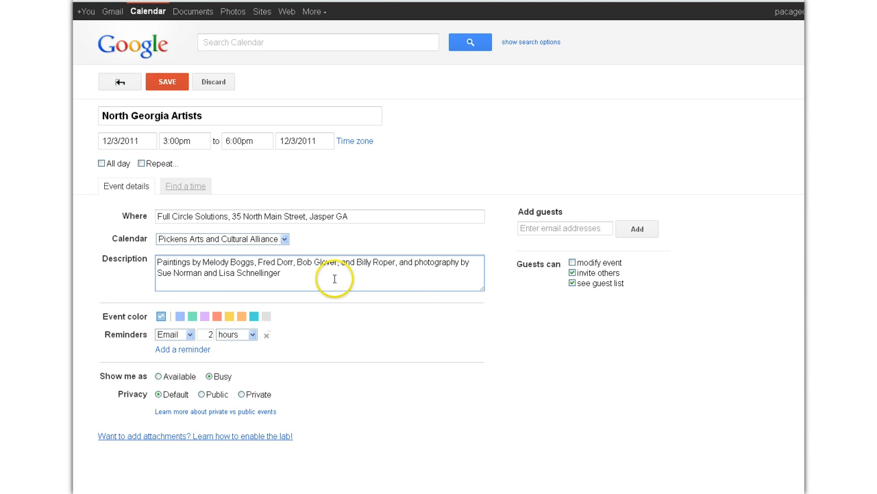
pyautogui.write('- Spoe')
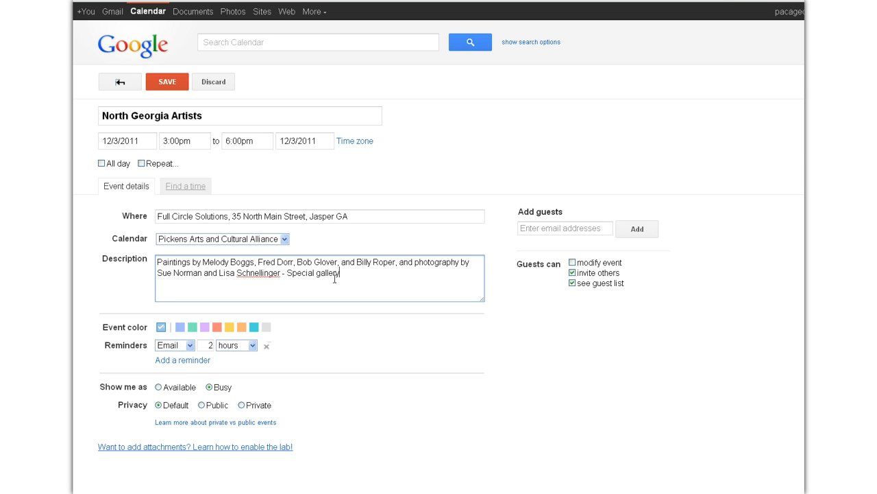
# Remove the email reminder from the December 3 event and save the event.
pyautogui.click(266, 345)
pyautogui.click(165, 82)
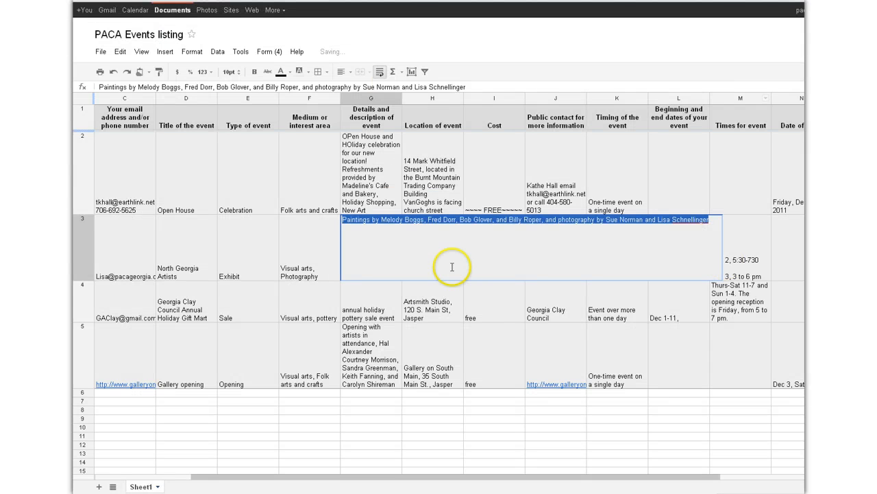
# Check the Georgia Clay Council row's title, dates and times in the spreadsheet, and create a calendar event titled "Georgia Clay Council Reception".
pyautogui.click(381, 302)
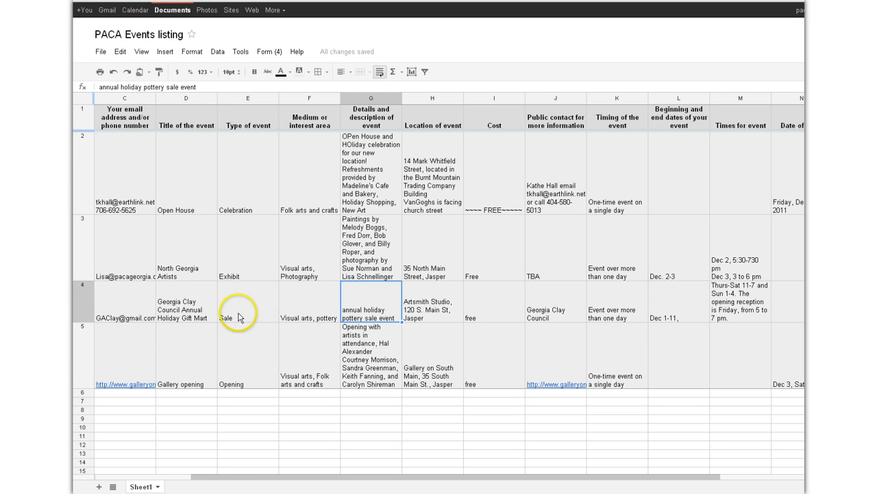
pyautogui.click(177, 313)
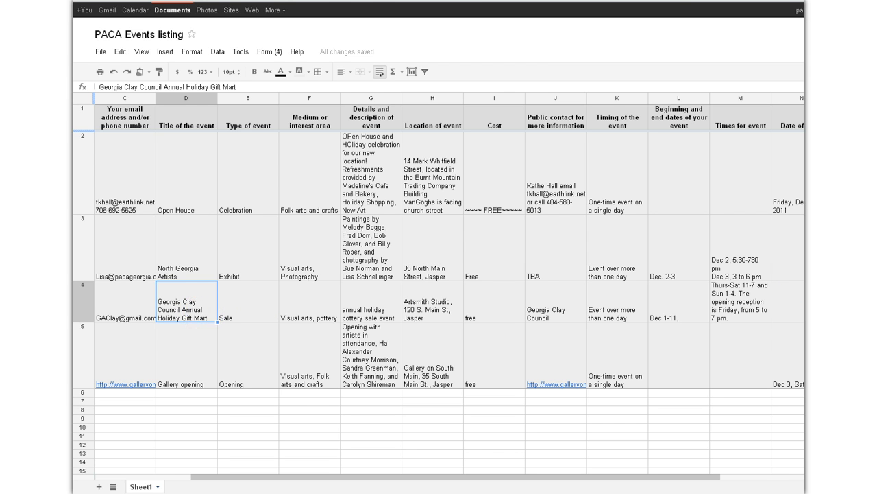
pyautogui.click(751, 311)
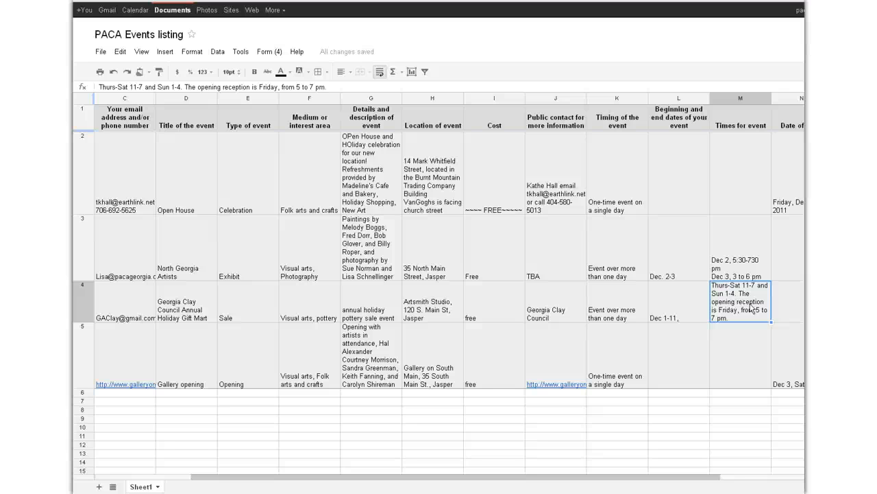
pyautogui.click(681, 316)
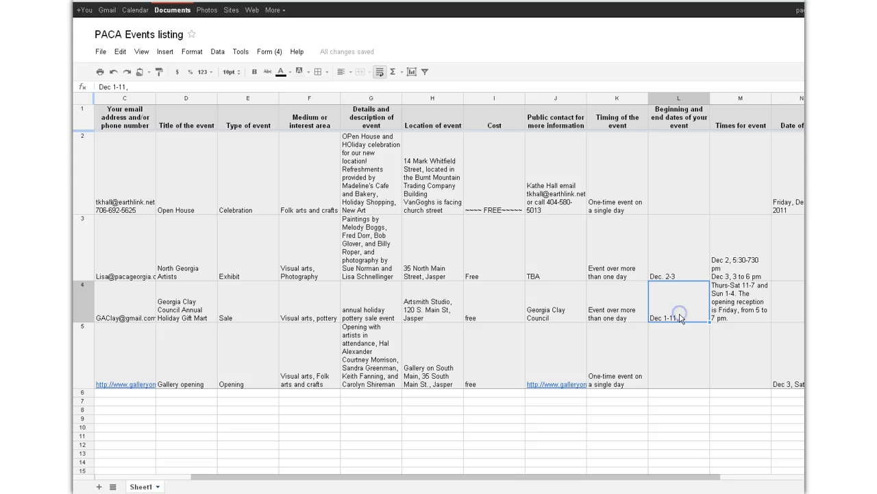
pyautogui.click(739, 318)
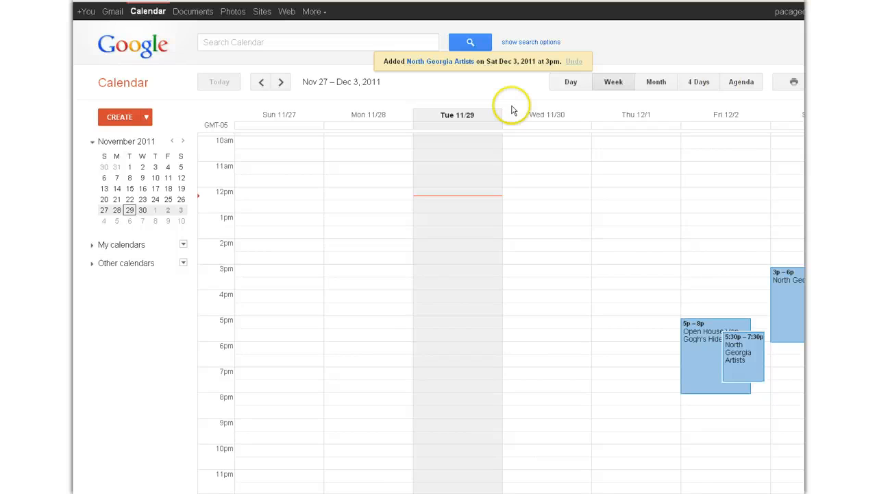
pyautogui.click(120, 117)
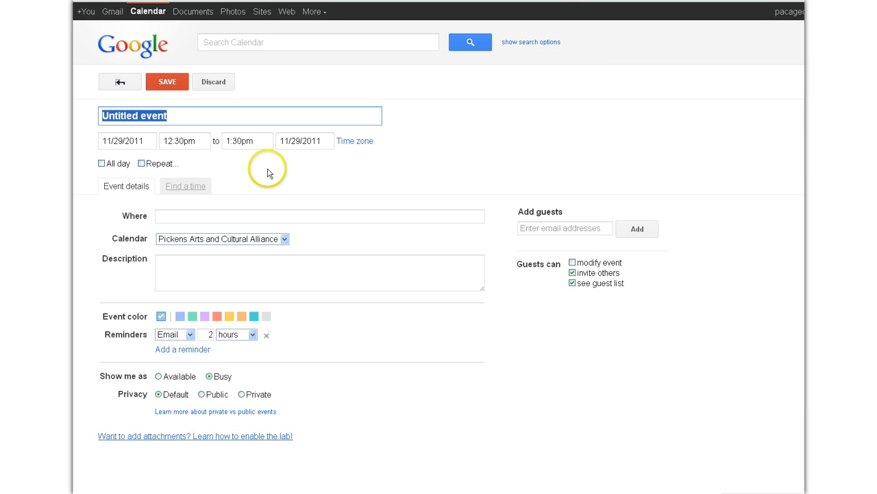
pyautogui.write('G')
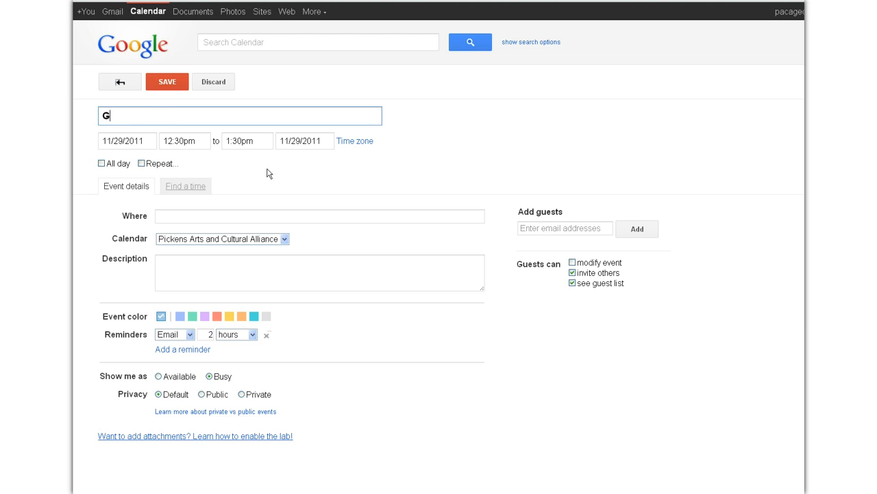
pyautogui.write('eorgia Clay Council ')
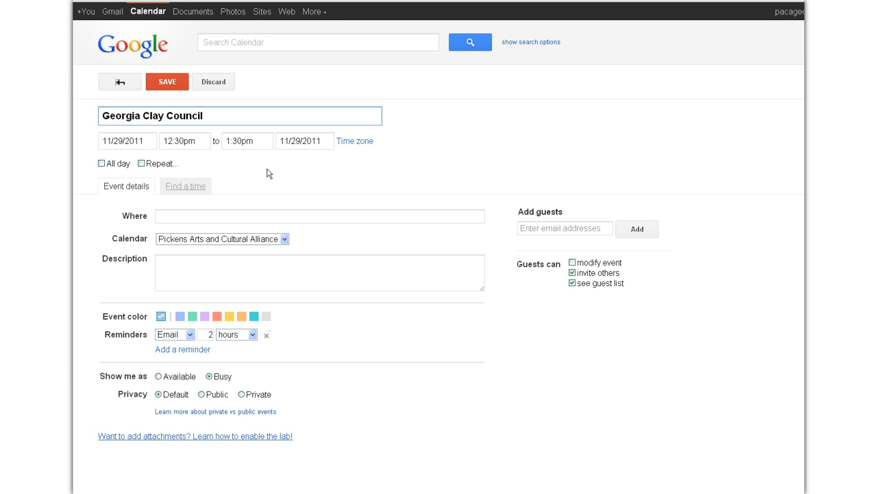
pyautogui.write('Reception')
# Copy the Artsmith Studio location text from the Georgia Clay Council row of the PACA Events listing spreadsheet.
pyautogui.click(302, 215)
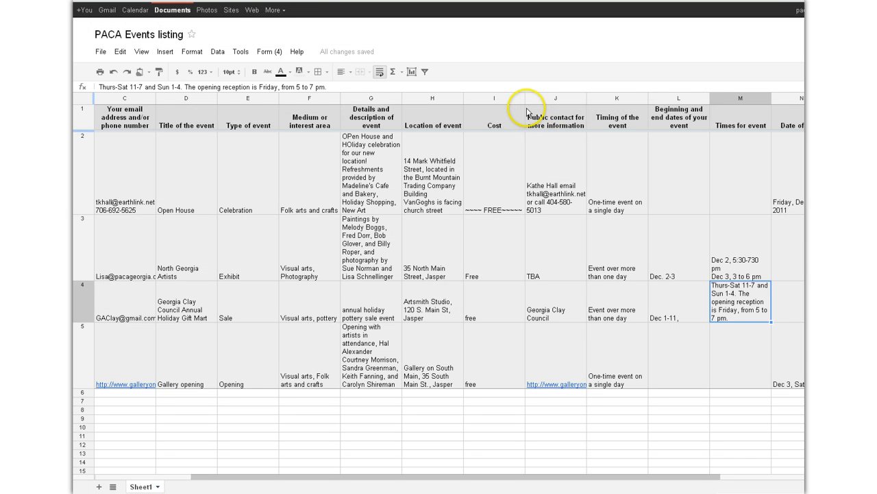
pyautogui.click(423, 307)
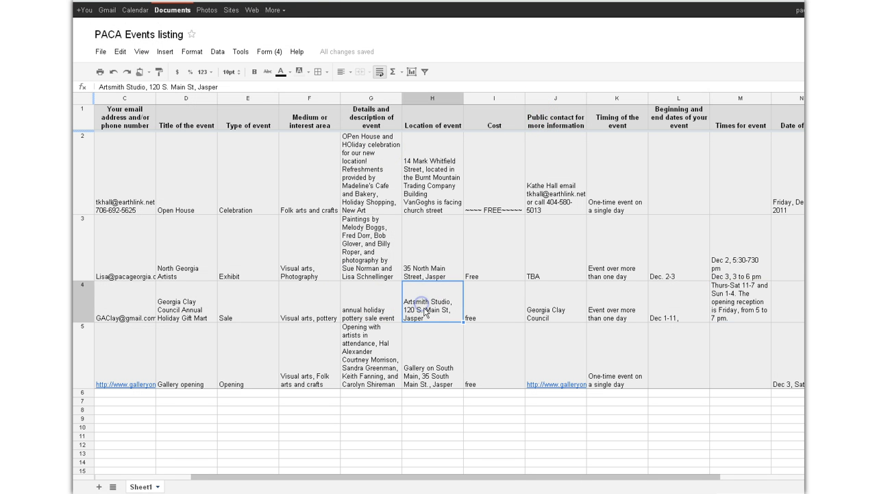
pyautogui.doubleClick(425, 310)
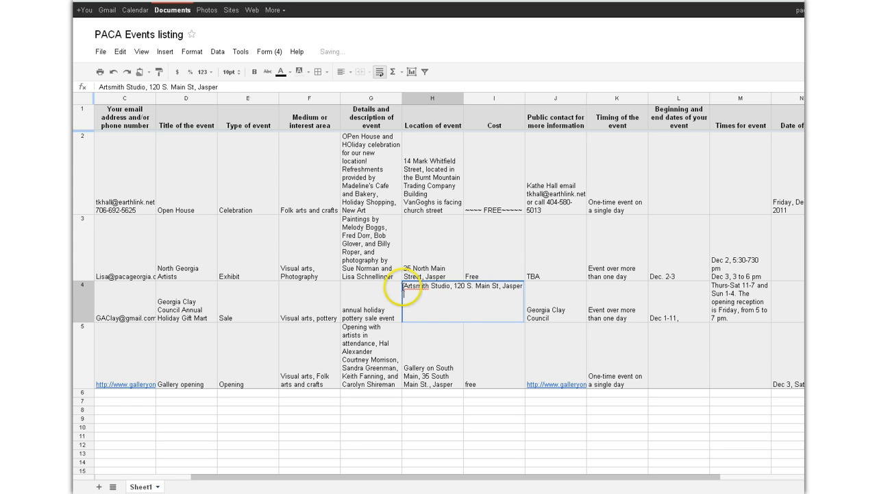
pyautogui.click(404, 286)
pyautogui.moveTo(403, 286); pyautogui.dragTo(527, 287)
pyautogui.rightClick(495, 287)
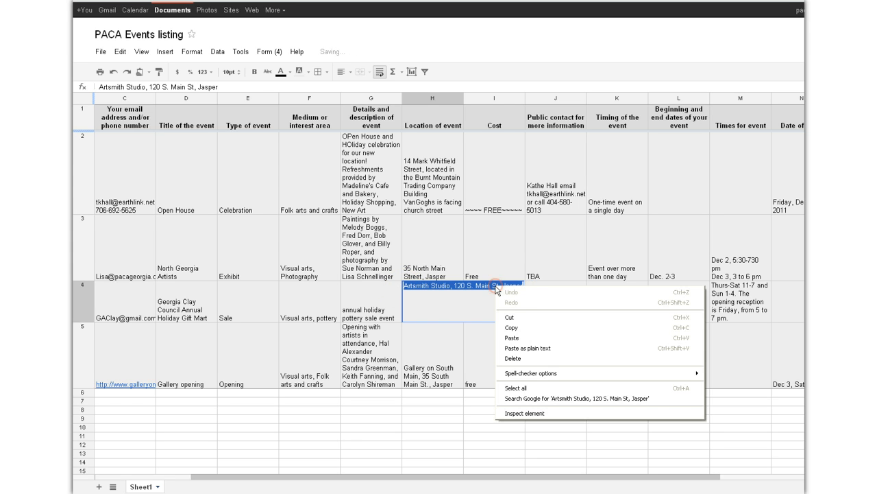
pyautogui.click(511, 327)
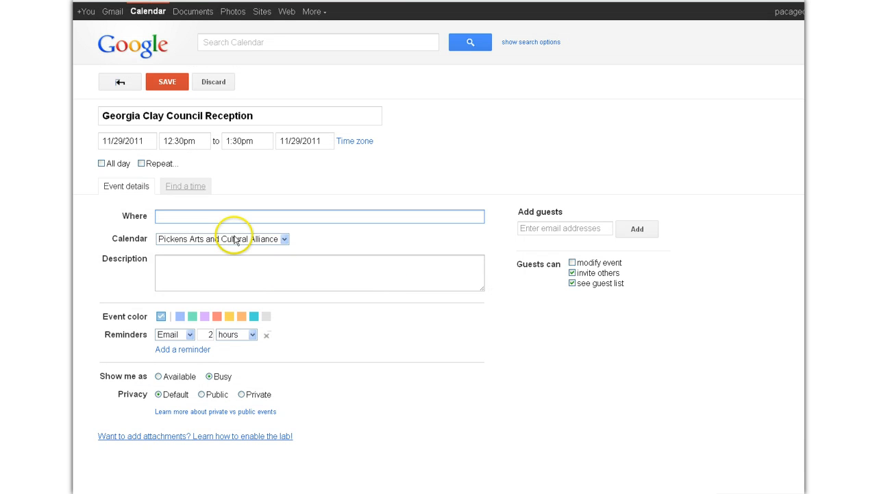
# Paste the copied Artsmith Studio address as the reception's location in the calendar and append "GA" after Jasper.
pyautogui.rightClick(251, 215)
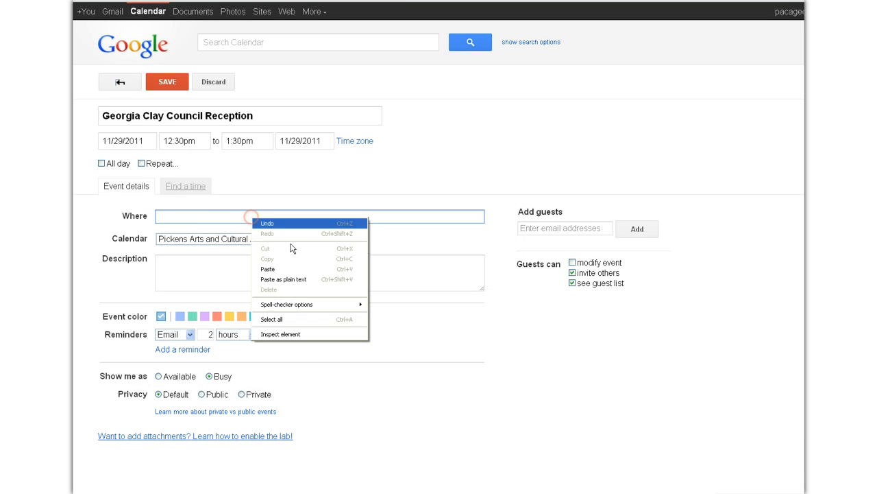
pyautogui.click(312, 269)
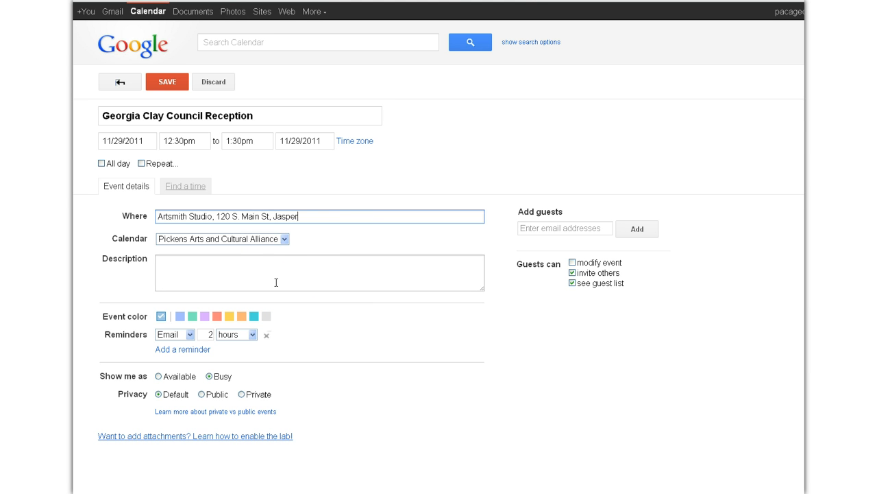
pyautogui.click(277, 282)
pyautogui.click(332, 216)
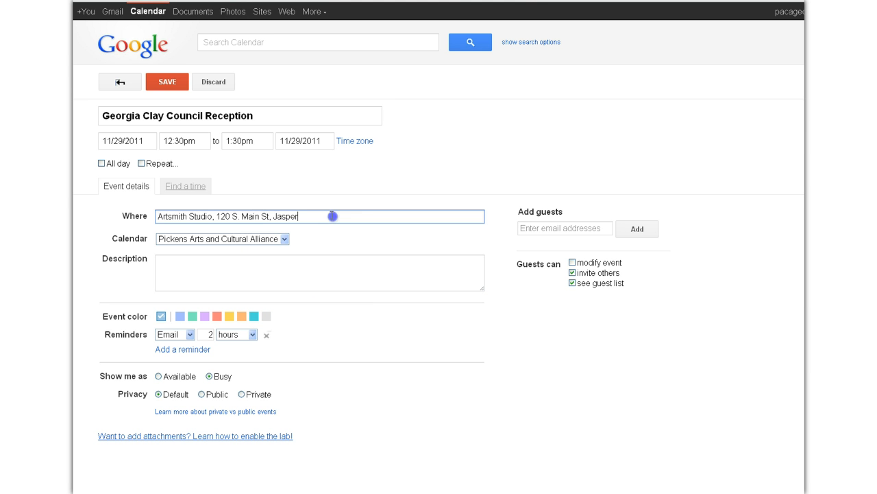
pyautogui.write('GA')
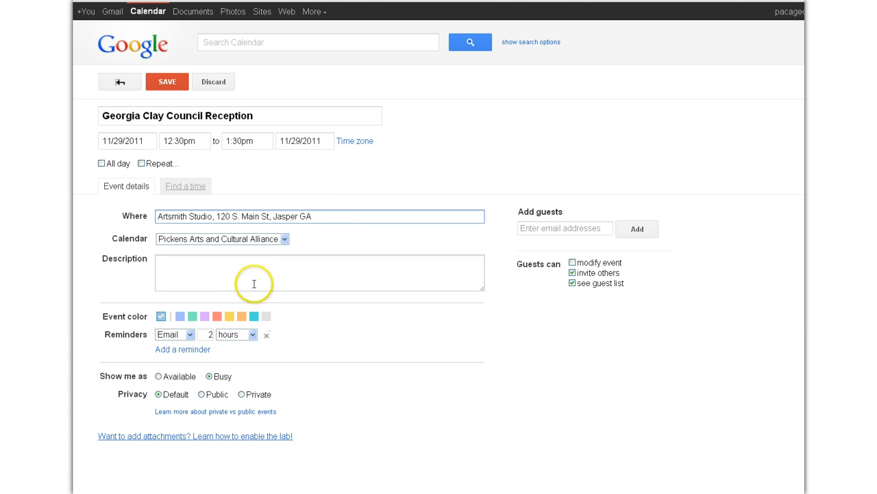
# Check the sale's details in the spreadsheet and enter the event description "Reception for annual holiday pottery sale.".
pyautogui.click(253, 284)
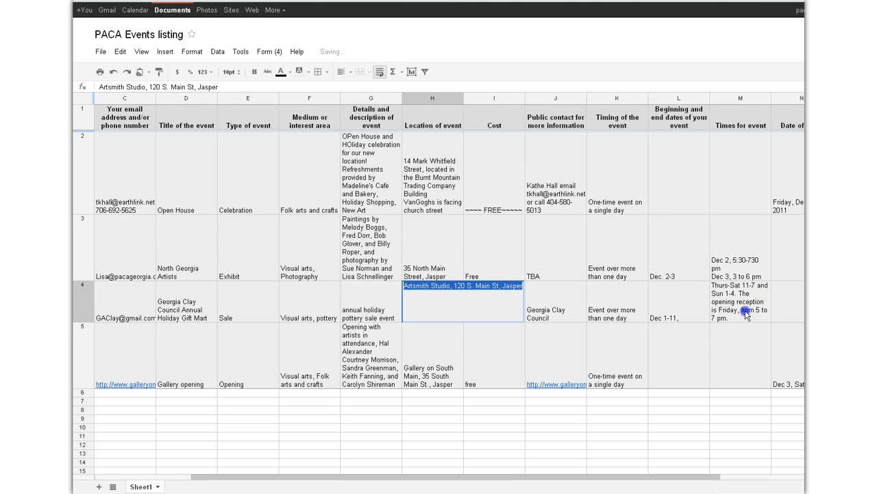
pyautogui.click(745, 314)
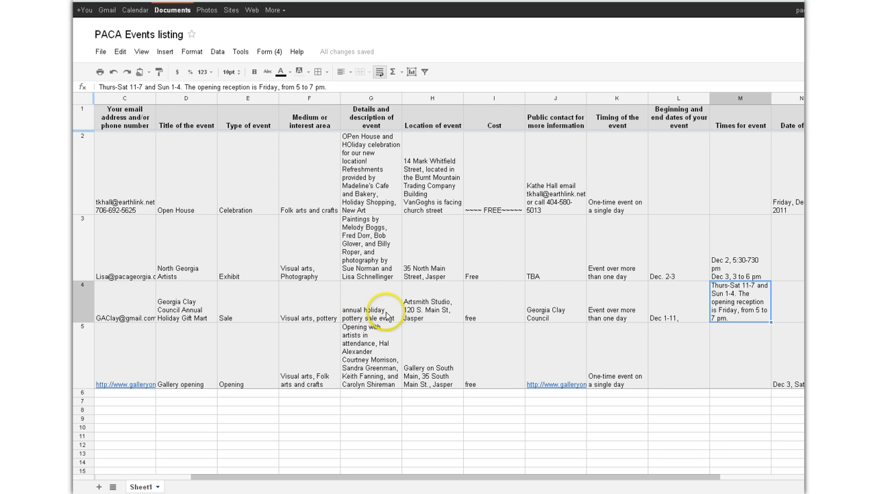
pyautogui.click(380, 312)
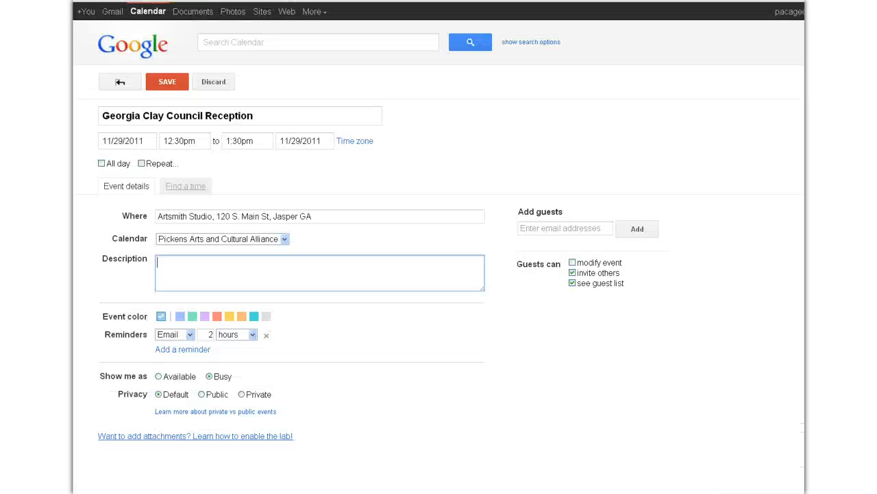
pyautogui.write('Reception for annual holid')
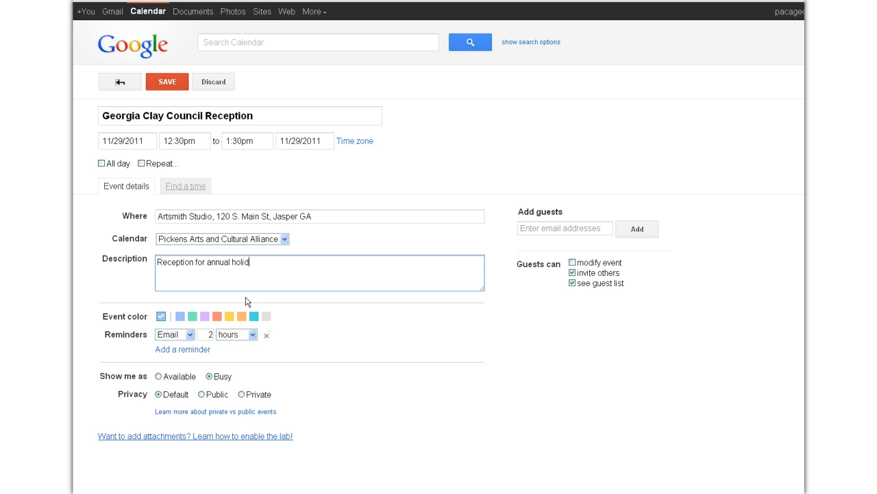
pyautogui.write('ay pottery sale')
# Remove the email reminder from the Georgia Clay Council Reception and save the event.
pyautogui.click(266, 334)
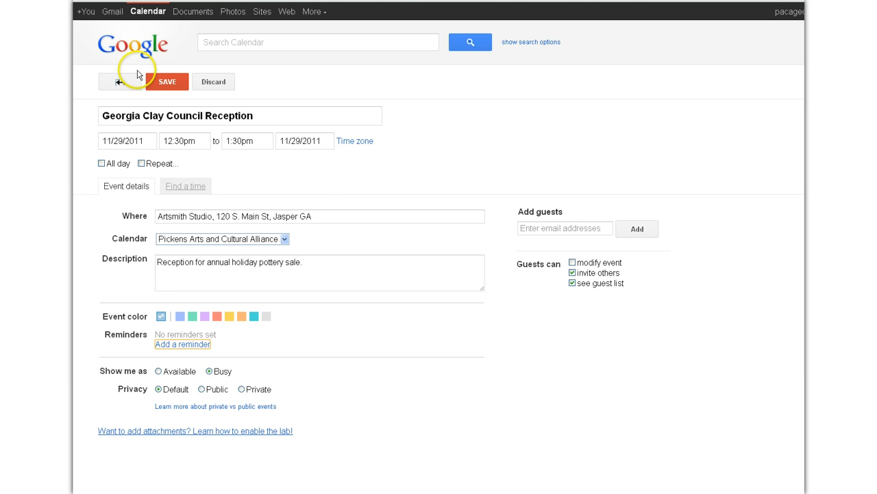
pyautogui.click(167, 83)
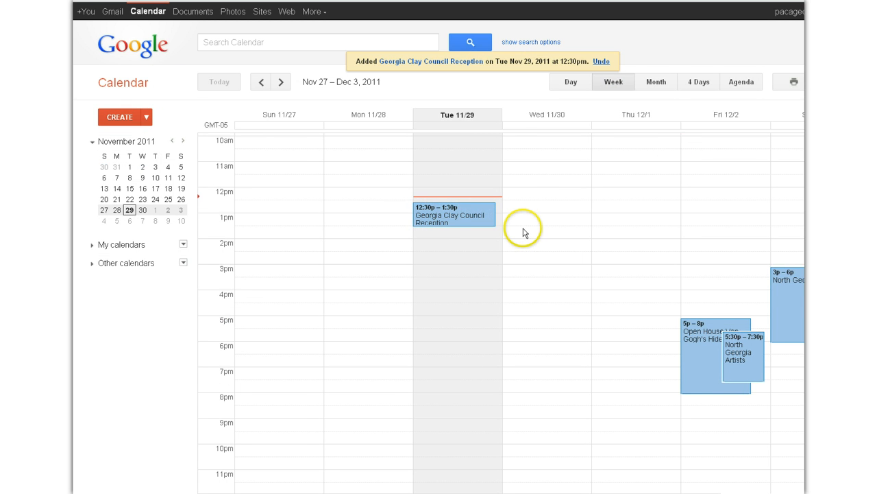
# Reopen the Georgia Clay Council Reception, reschedule it to 12/2/2011 from 5:00pm to 7:00pm, and save it.
pyautogui.click(477, 208)
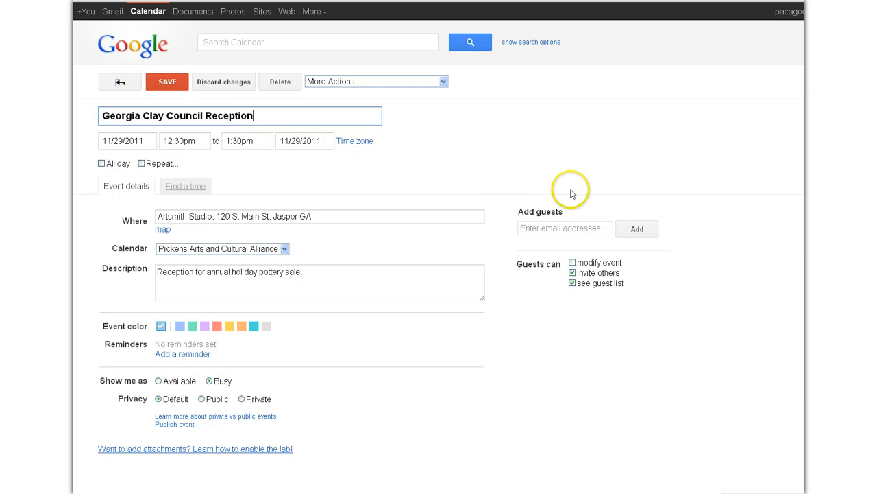
pyautogui.click(131, 143)
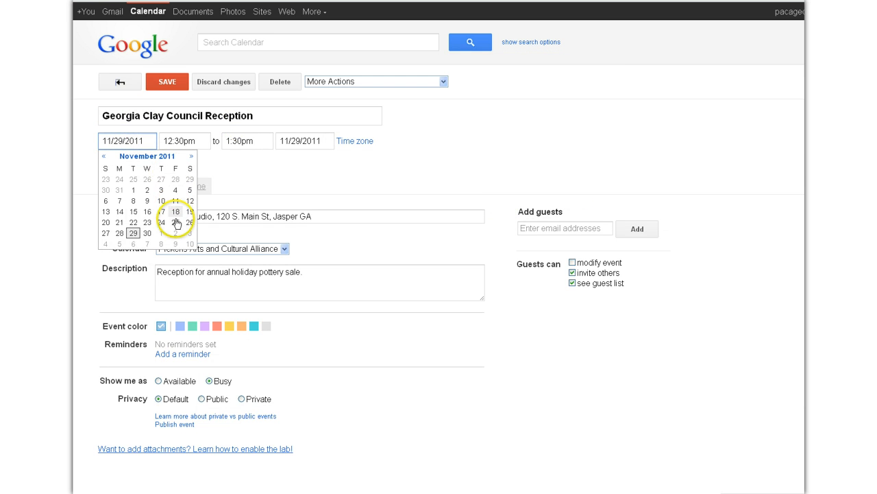
pyautogui.click(175, 231)
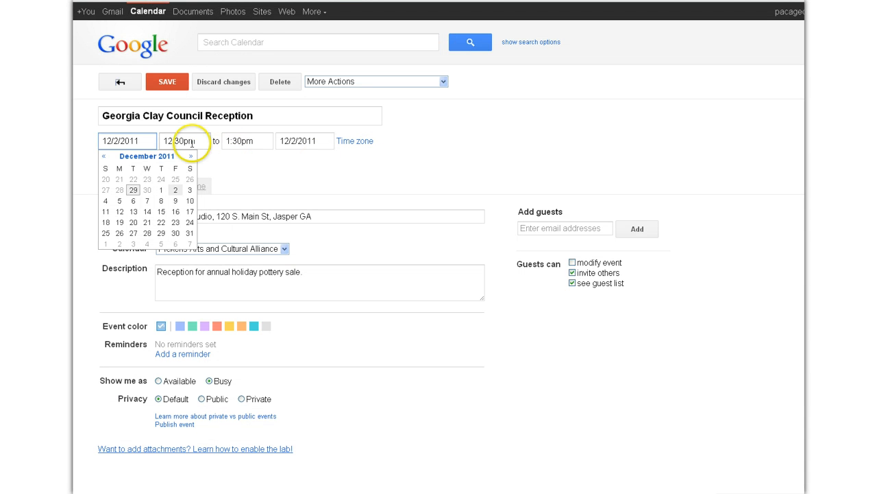
pyautogui.click(193, 143)
pyautogui.scroll(-2, 213, 226)
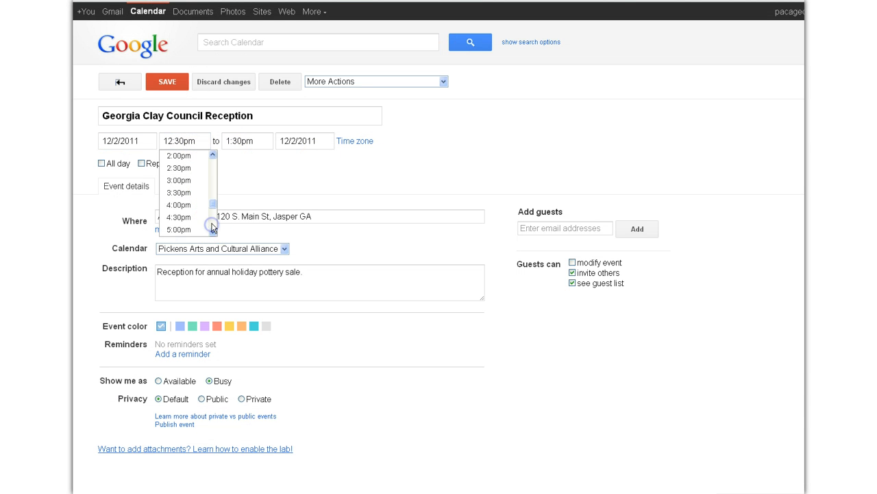
pyautogui.click(202, 230)
pyautogui.click(245, 140)
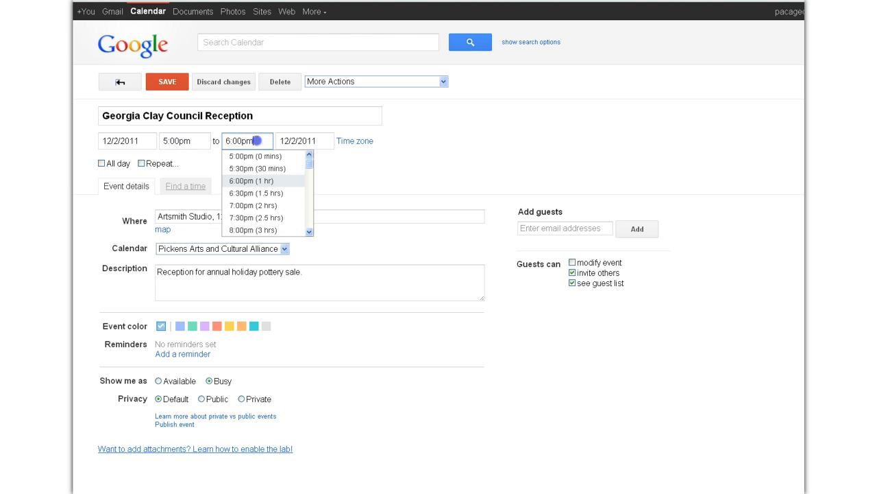
pyautogui.click(253, 205)
pyautogui.click(167, 81)
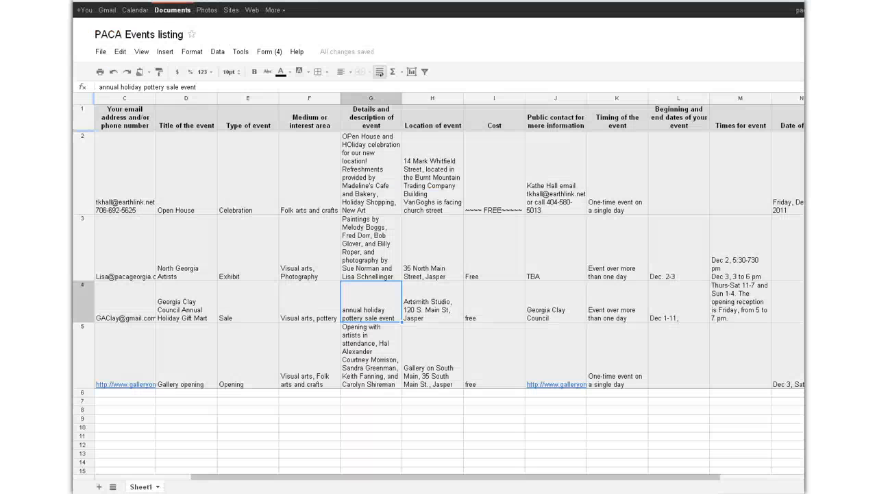
# Check the sale's opening times and dates in the spreadsheet, and create a calendar event titled "Georgia Clay Council Holiday Gift Mart".
pyautogui.click(741, 304)
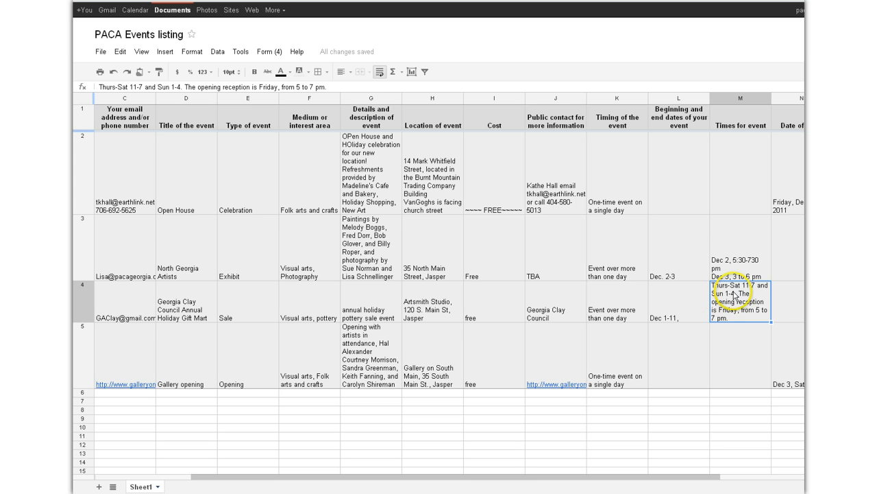
pyautogui.click(686, 307)
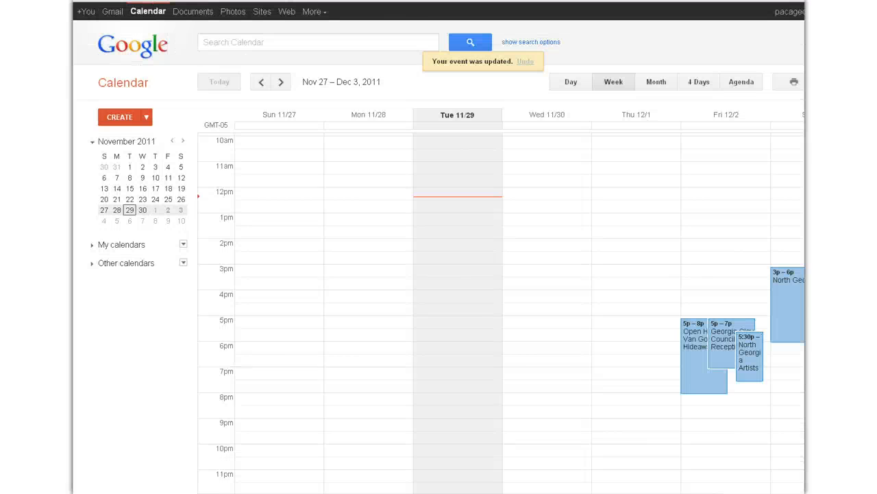
pyautogui.click(115, 119)
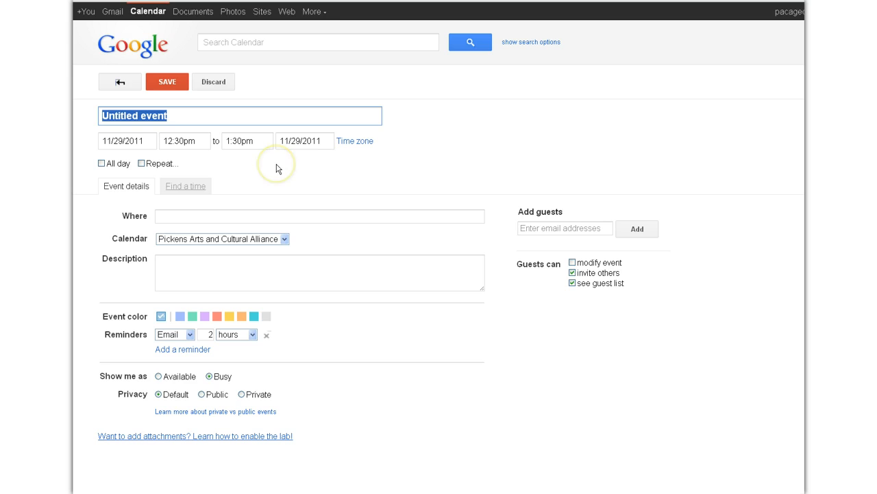
pyautogui.write('Georg')
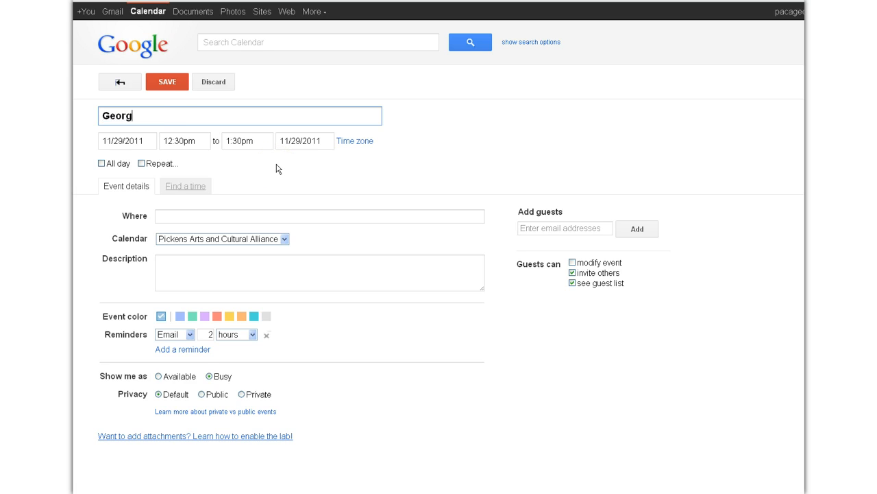
pyautogui.write('ia Clay Council Holi')
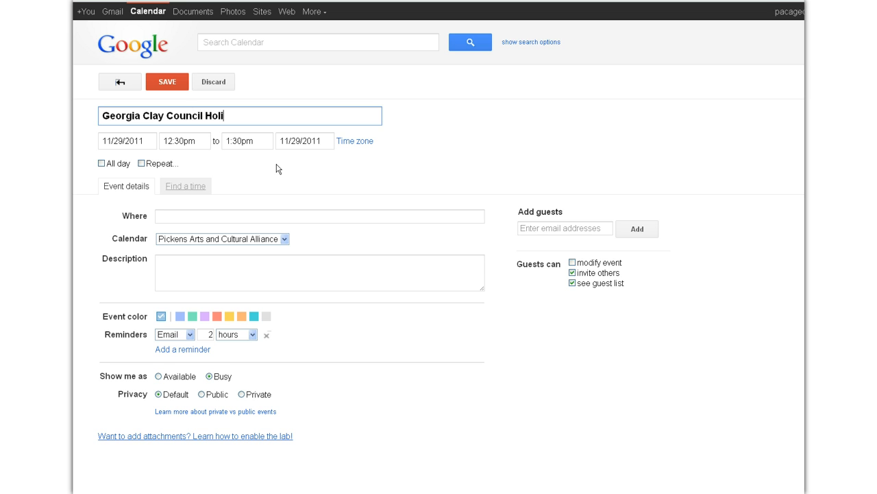
pyautogui.write('day ')
pyautogui.write('P')
pyautogui.press('BackSpace')
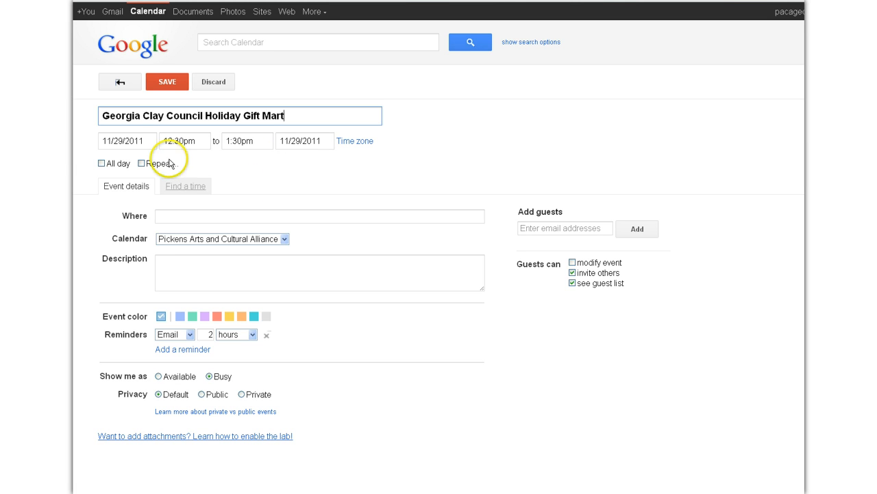
# Schedule the Georgia Clay Council Holiday Gift Mart on 12/1/2011 from 11:00am to 7:00pm.
pyautogui.click(127, 141)
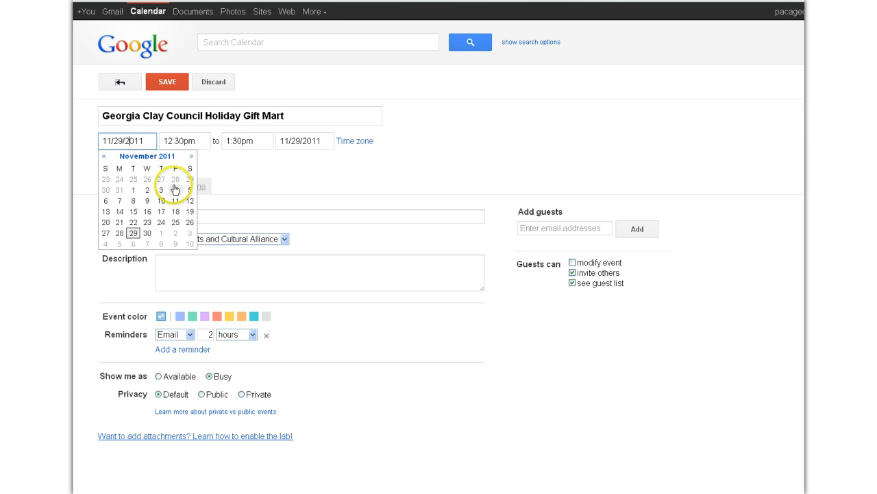
pyautogui.click(161, 233)
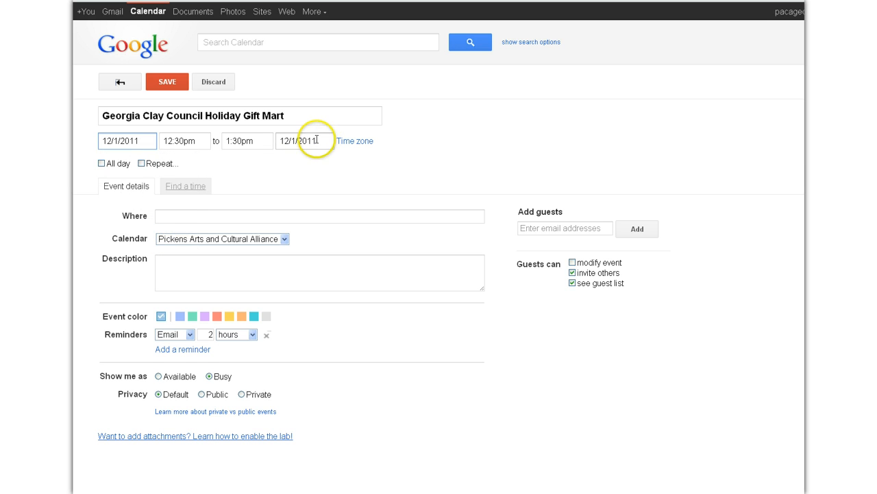
pyautogui.click(185, 142)
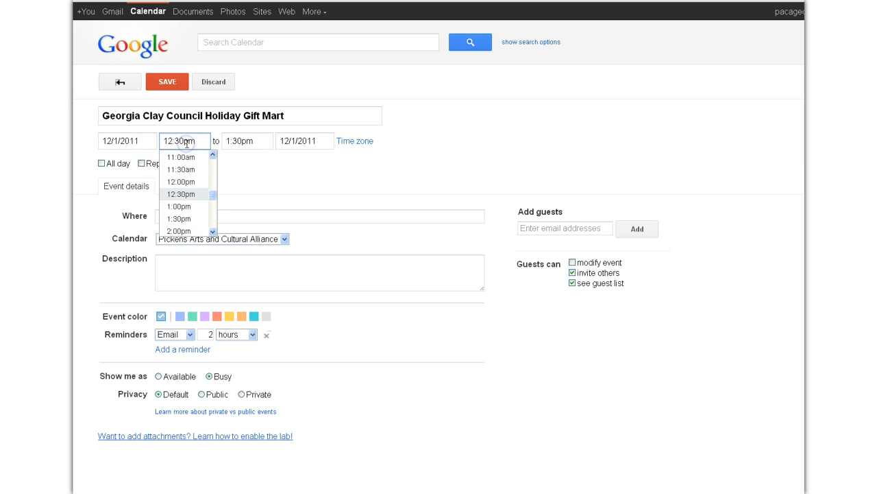
pyautogui.click(190, 158)
pyautogui.click(258, 141)
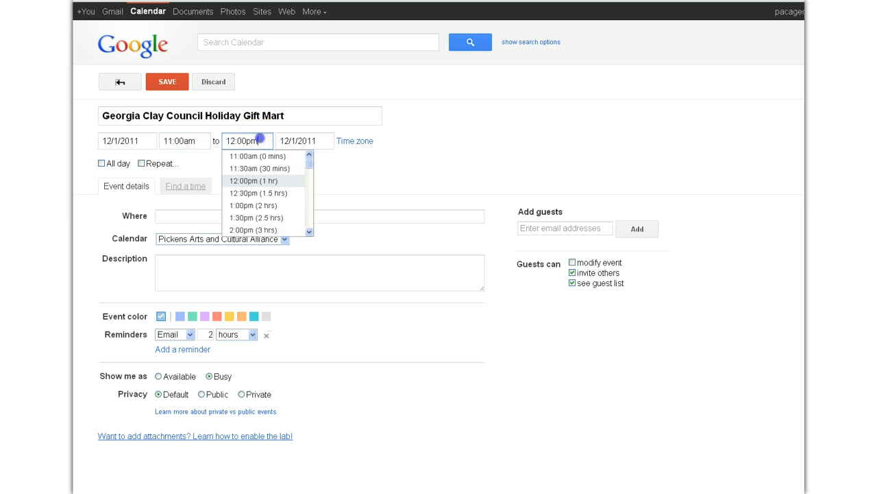
pyautogui.click(309, 220)
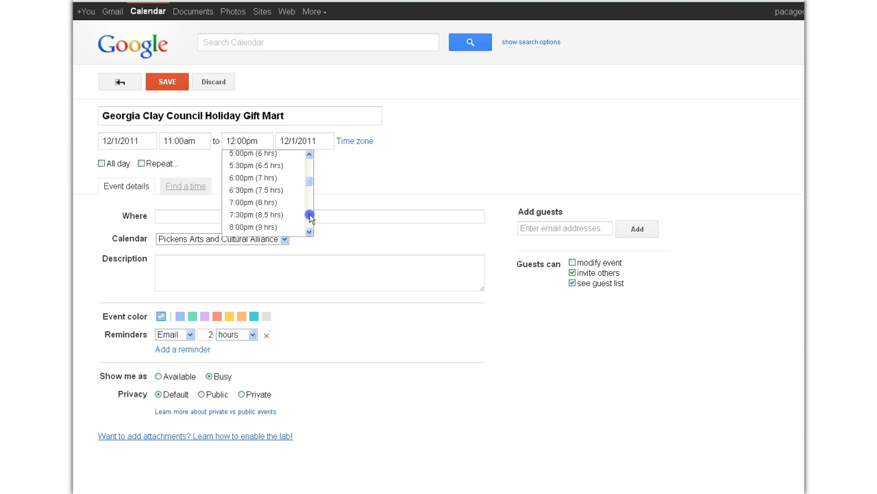
pyautogui.click(271, 202)
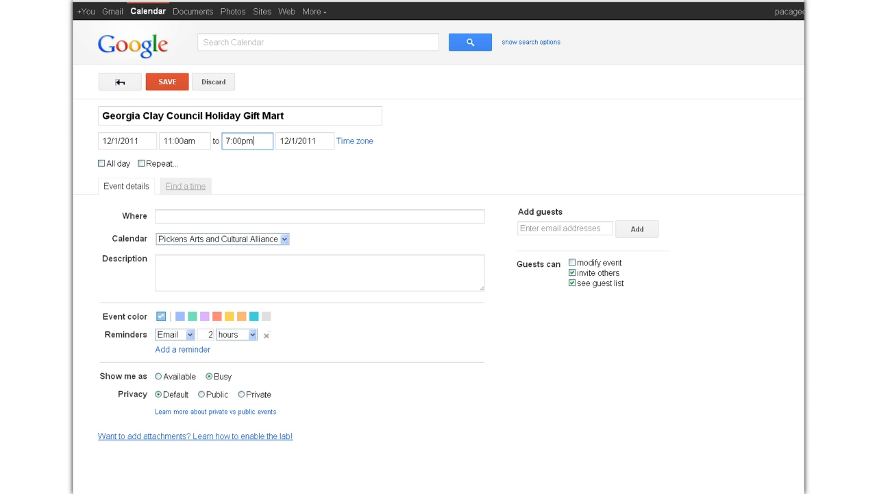
# Check the sale's opening days in the spreadsheet and set the Gift Mart to repeat weekly on Thursday, Friday and Saturday.
pyautogui.hotkey('ctrl', 'Tab')
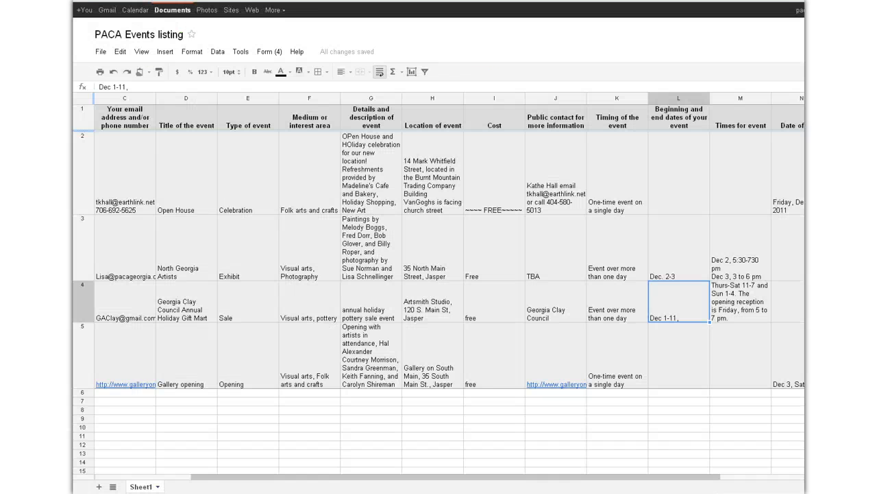
pyautogui.hotkey('ctrl', 'Tab')
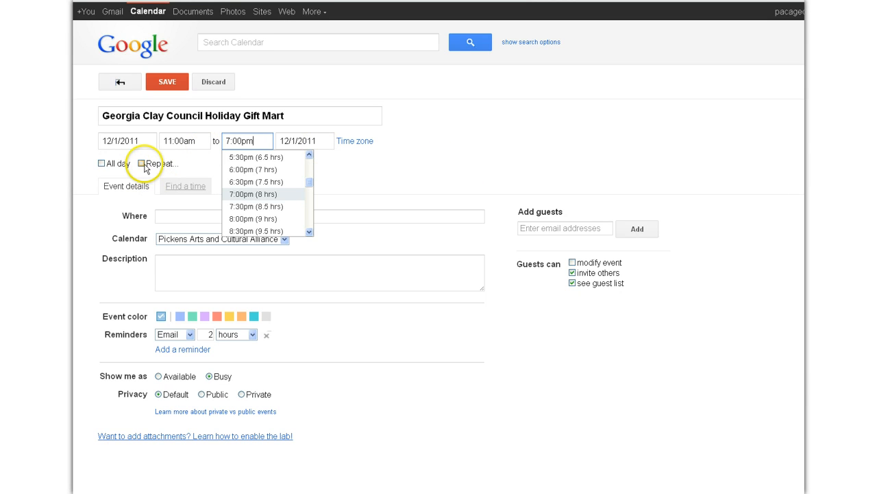
pyautogui.click(80, 180)
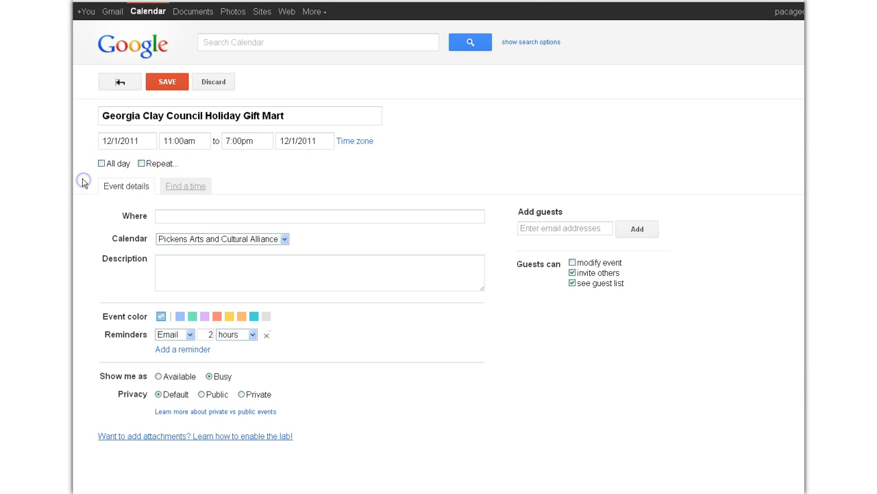
pyautogui.click(141, 163)
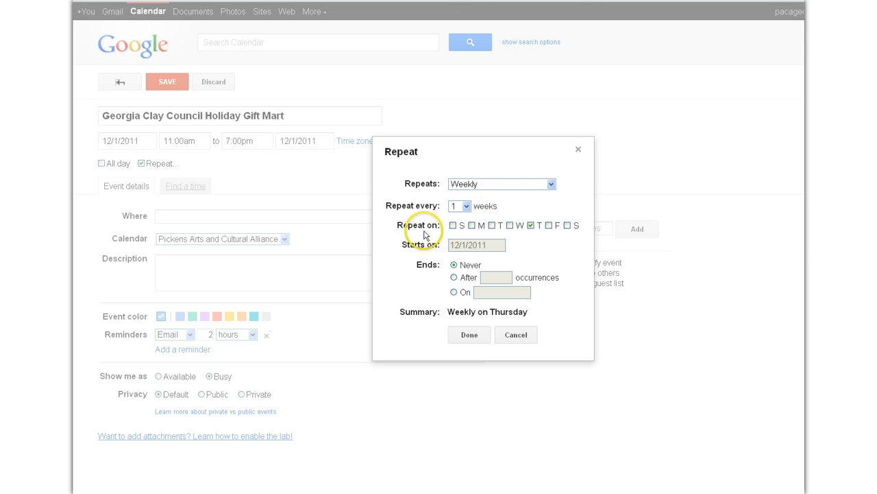
pyautogui.click(548, 224)
pyautogui.click(568, 225)
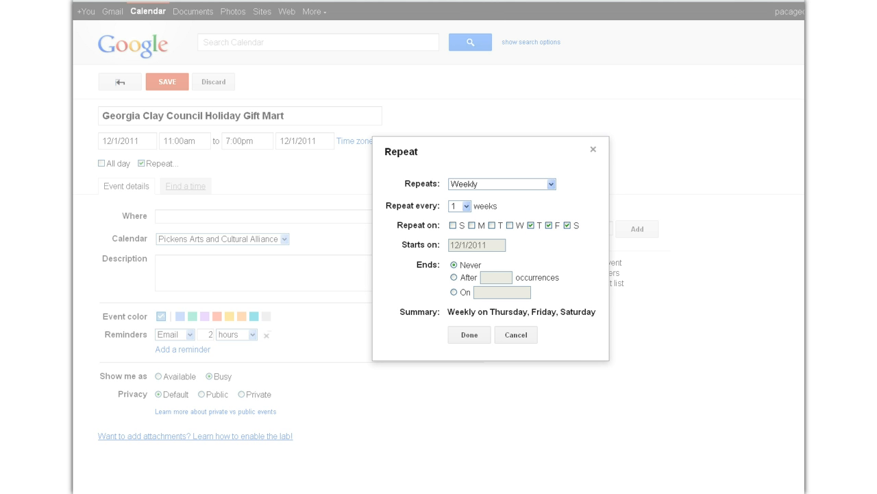
# Check the sale's dates and times in the spreadsheet, and end the Gift Mart's weekly repetition on 12/11/2011.
pyautogui.hotkey('ctrl', 'Tab')
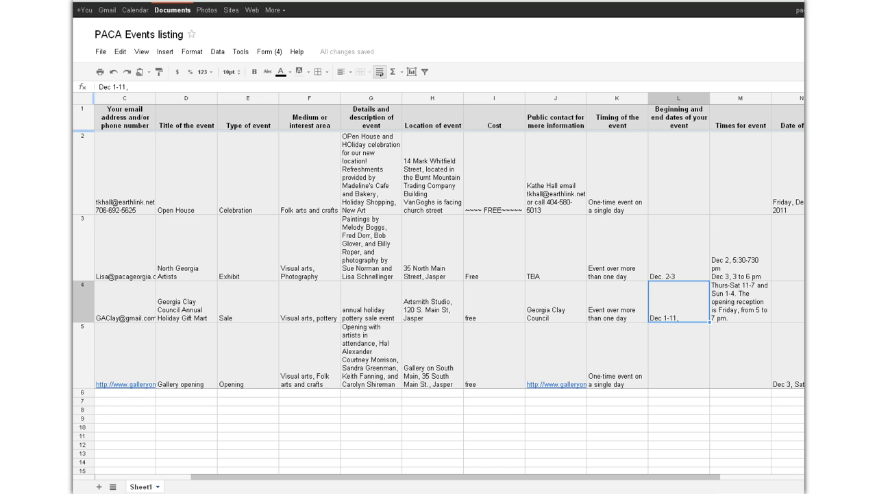
pyautogui.click(739, 291)
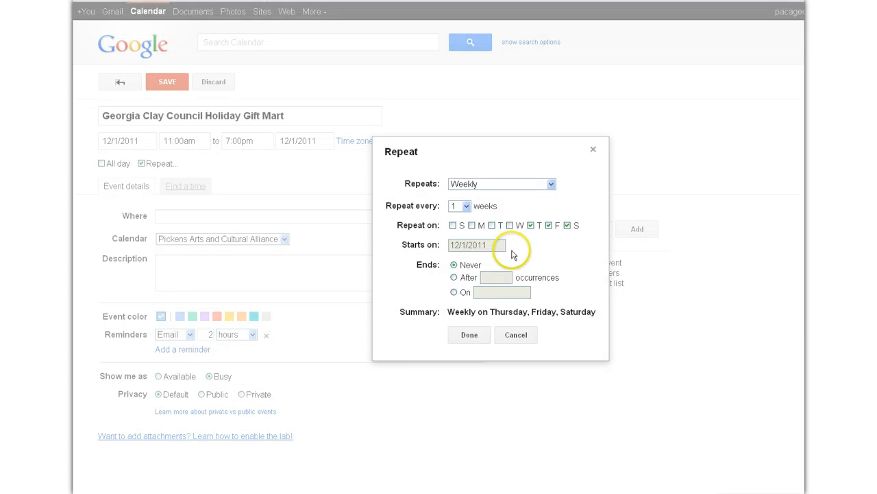
pyautogui.click(453, 292)
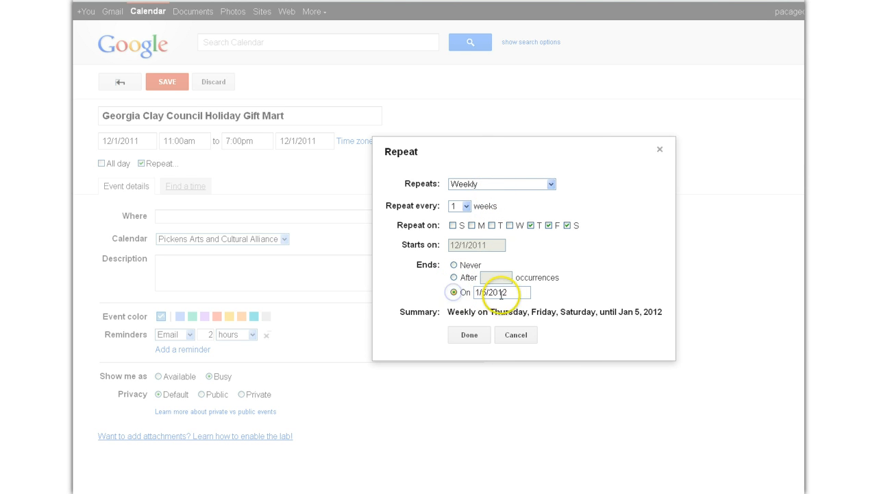
pyautogui.click(510, 292)
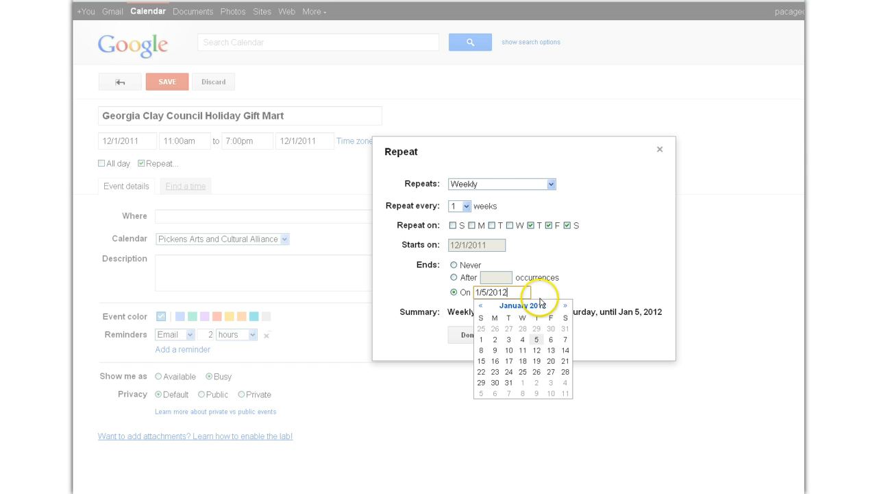
pyautogui.click(480, 305)
pyautogui.click(481, 360)
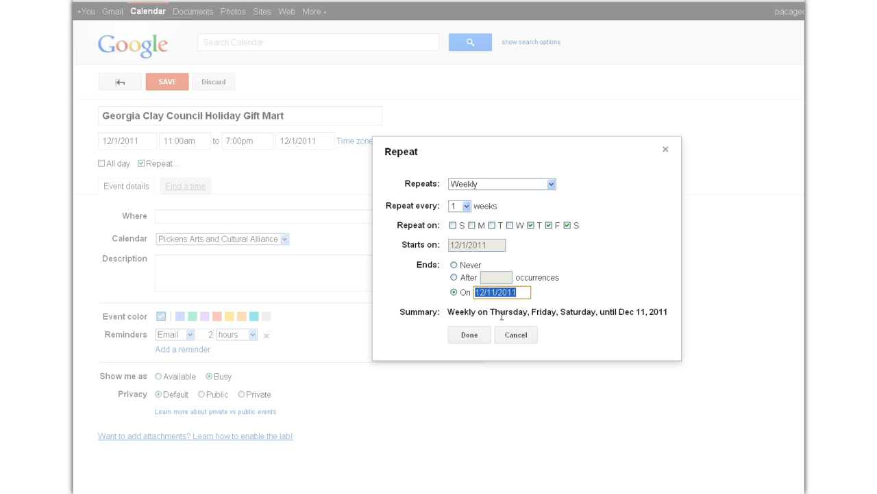
pyautogui.click(513, 314)
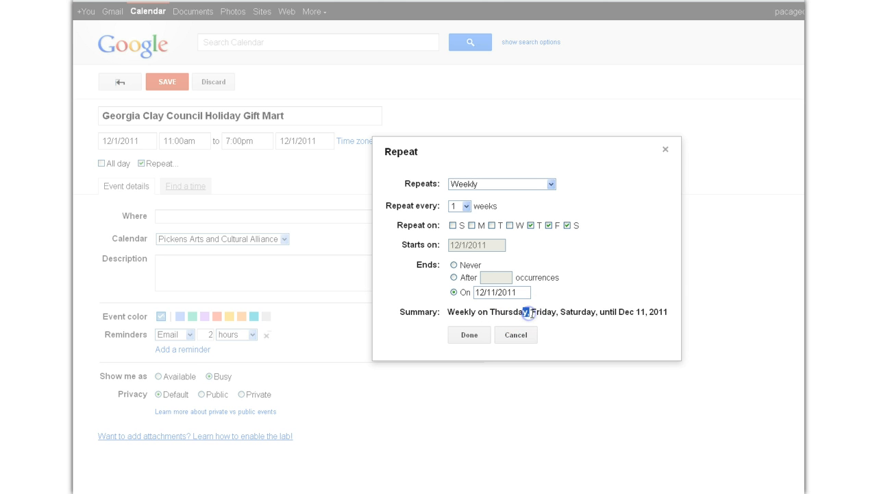
pyautogui.click(583, 313)
pyautogui.click(469, 335)
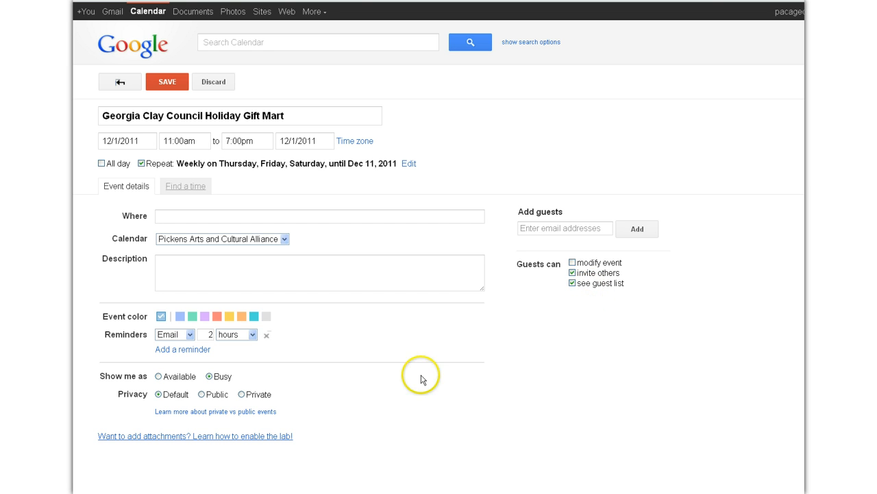
# Remove the email reminder from the Thursday-to-Saturday Holiday Gift Mart and save the event.
pyautogui.click(266, 334)
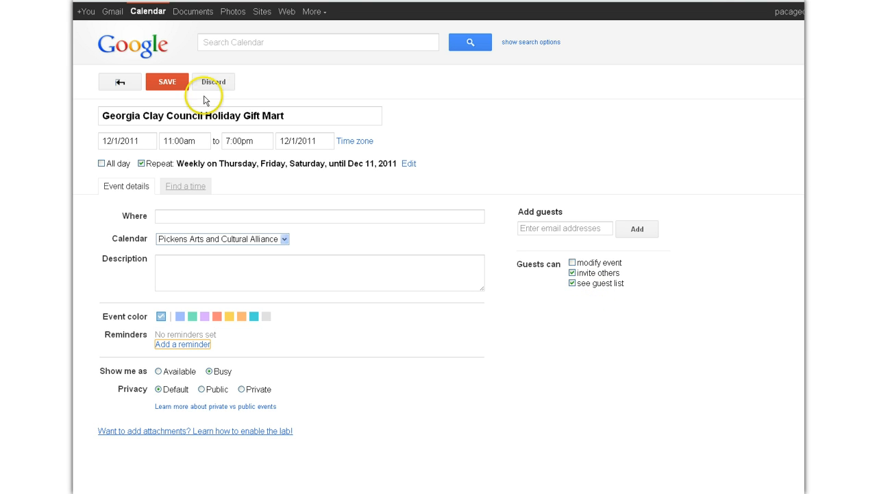
pyautogui.click(165, 83)
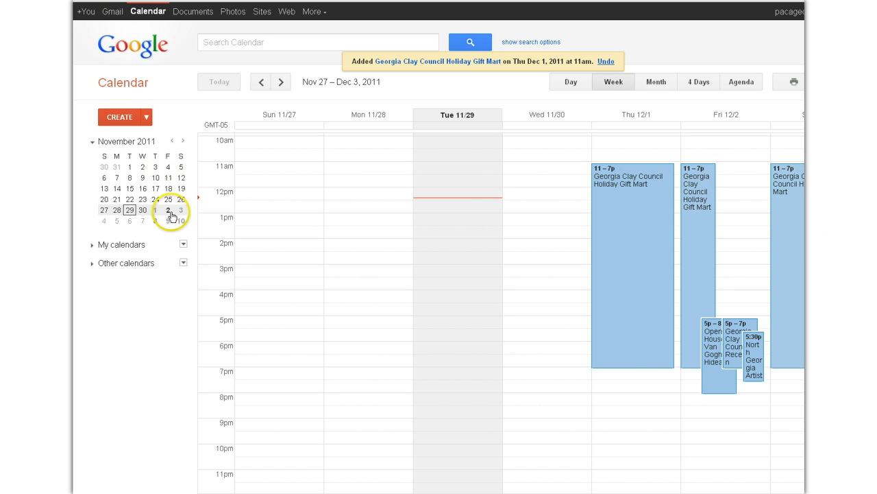
# Go to Sunday, December 4, 2011, and create an event titled "Georgia Clay Council Holiday gift mart".
pyautogui.click(282, 84)
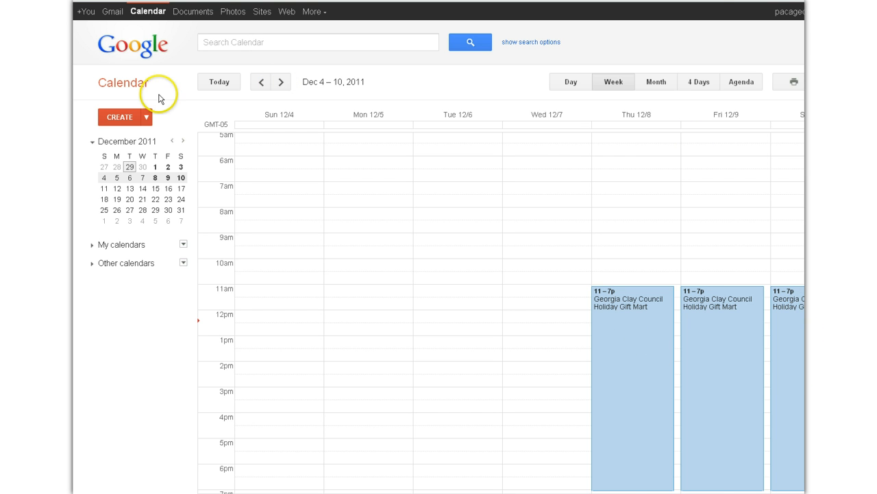
pyautogui.click(104, 179)
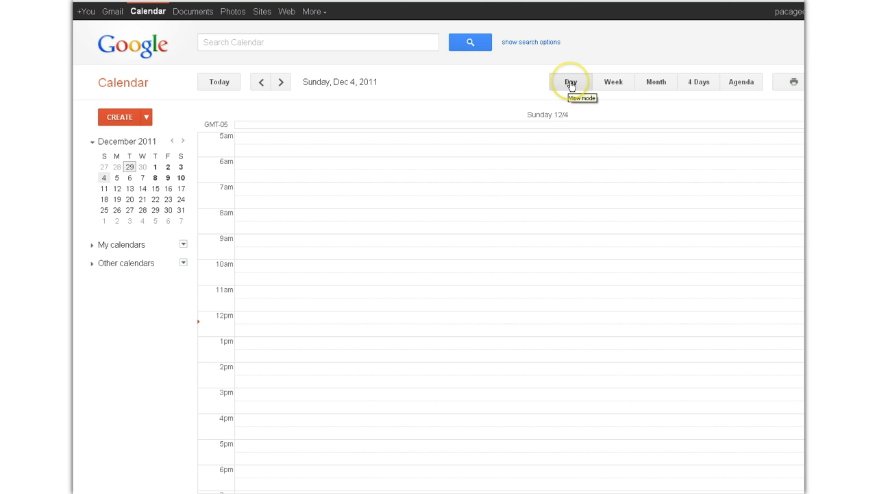
pyautogui.click(120, 118)
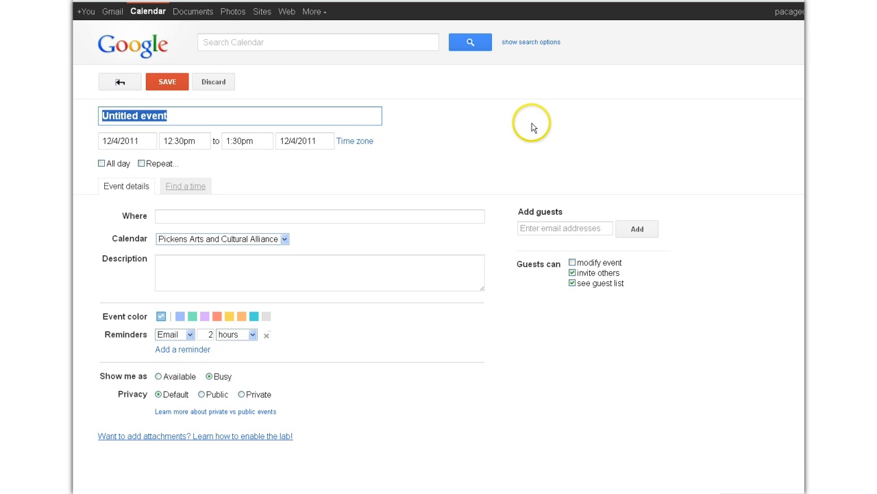
pyautogui.write('G')
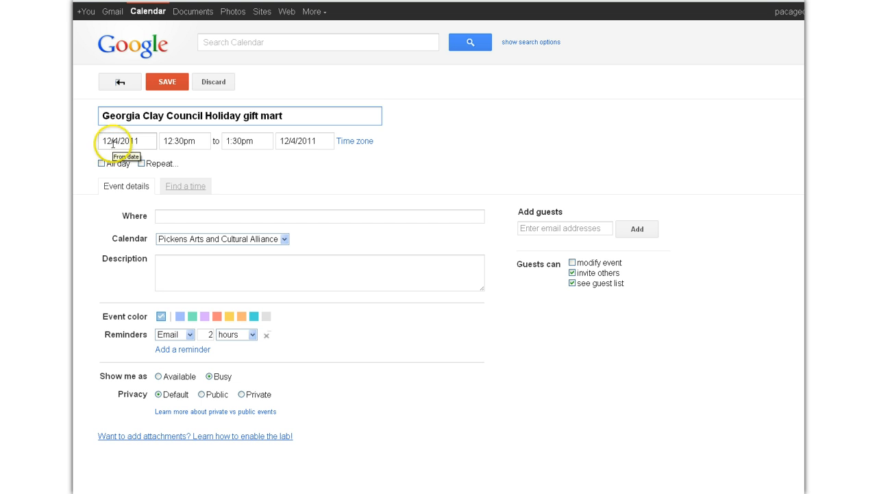
# Set the Sunday gift mart event's hours to 1:00pm to 4:00pm.
pyautogui.click(190, 141)
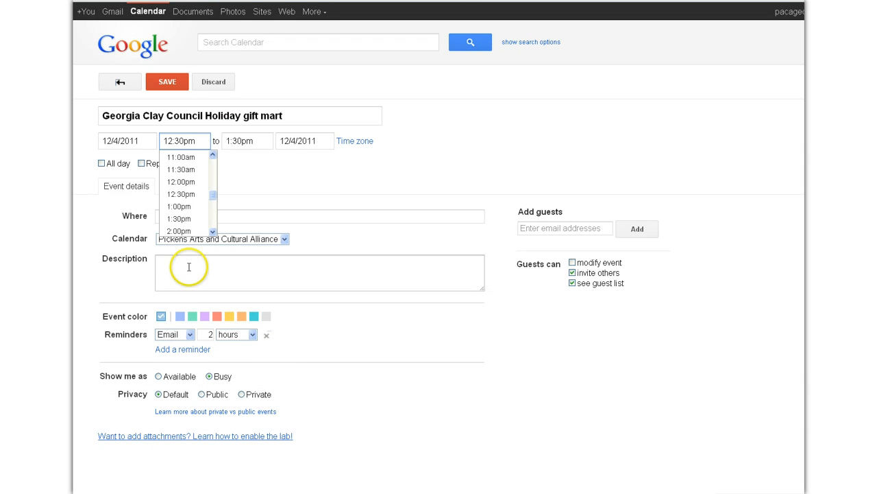
pyautogui.click(181, 207)
pyautogui.click(263, 141)
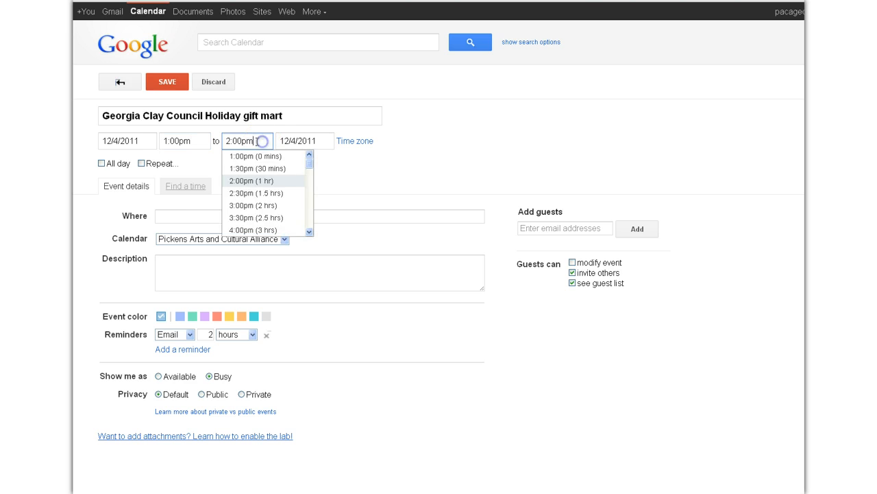
pyautogui.click(266, 228)
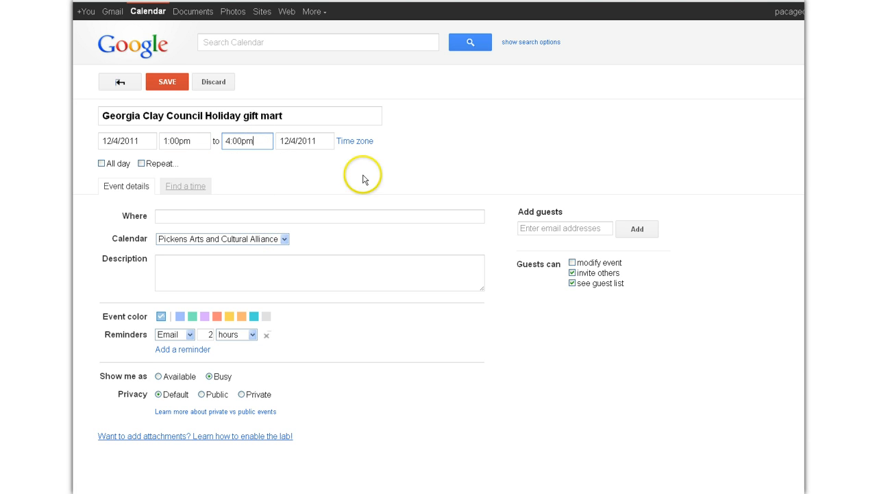
# Set the Sunday gift mart event to repeat weekly on Sunday until 12/12/2011.
pyautogui.click(142, 164)
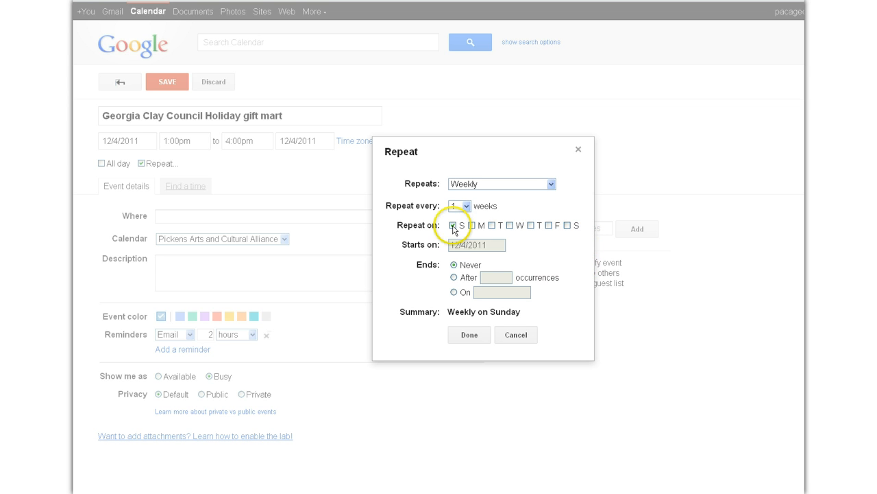
pyautogui.click(454, 278)
pyautogui.click(454, 292)
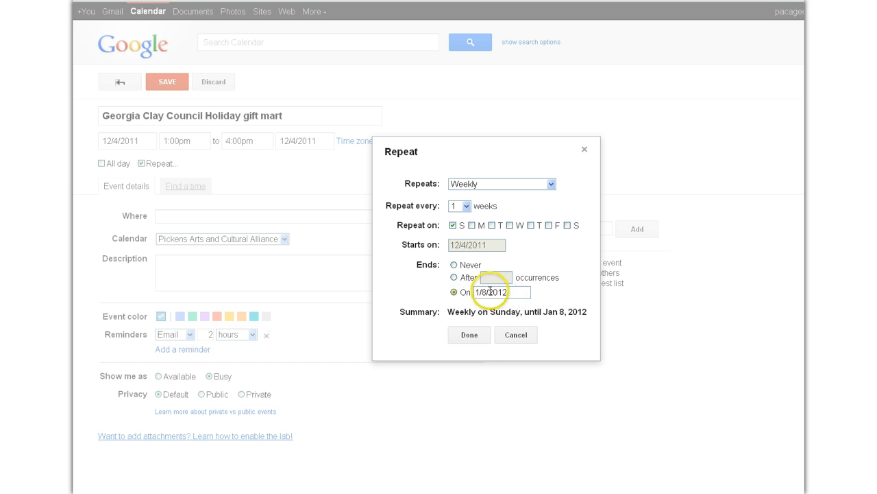
pyautogui.click(501, 292)
pyautogui.click(482, 305)
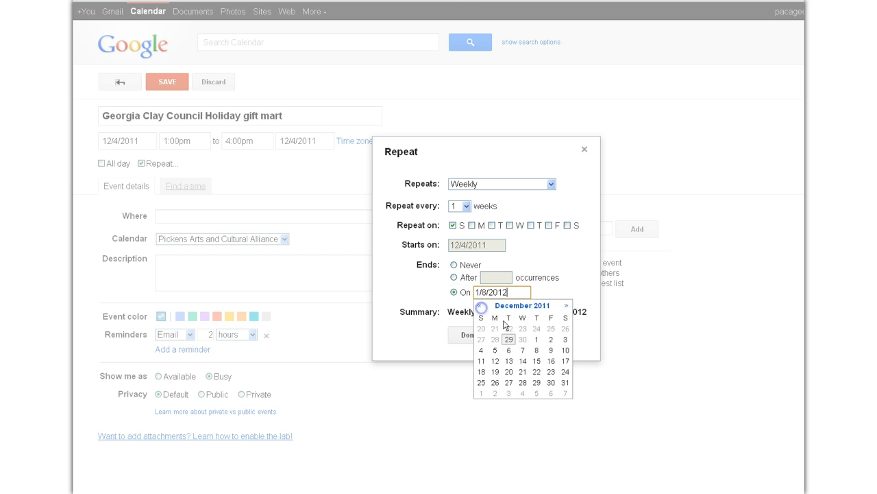
pyautogui.click(481, 361)
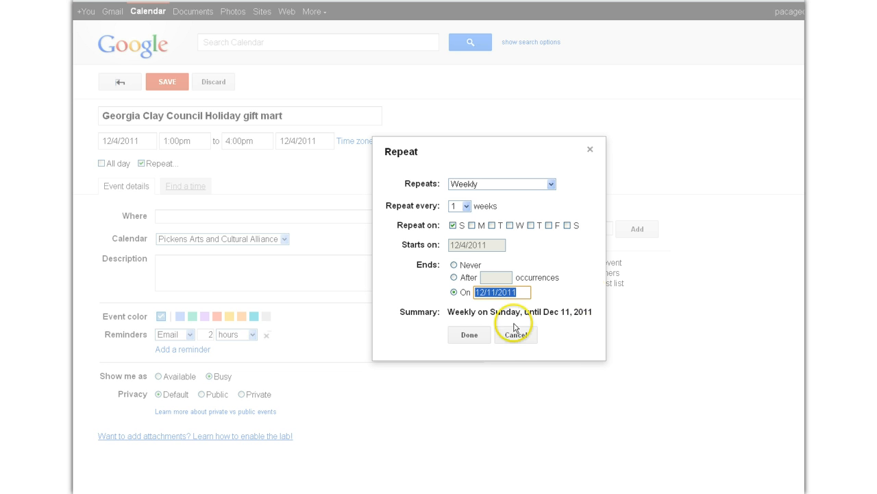
pyautogui.click(495, 292)
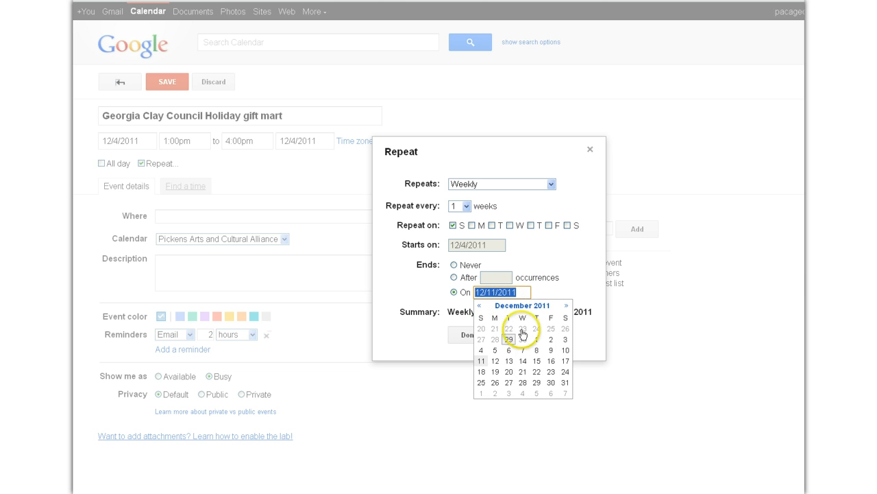
pyautogui.click(494, 360)
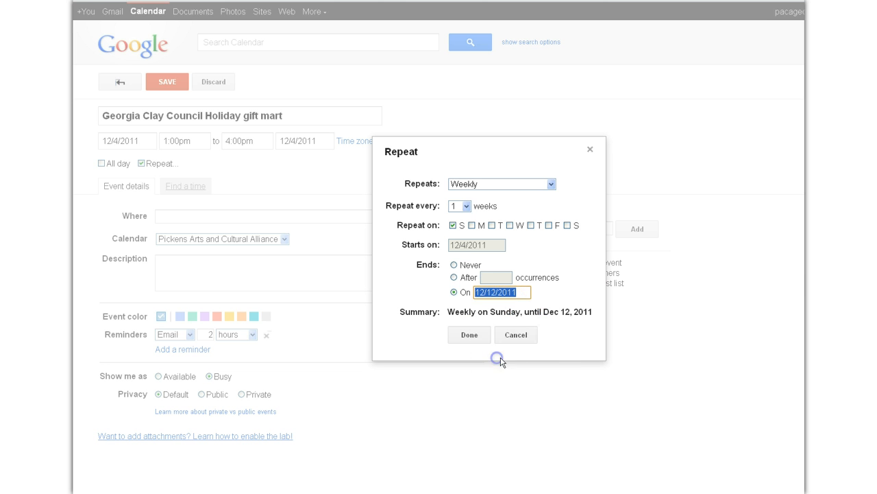
pyautogui.click(470, 336)
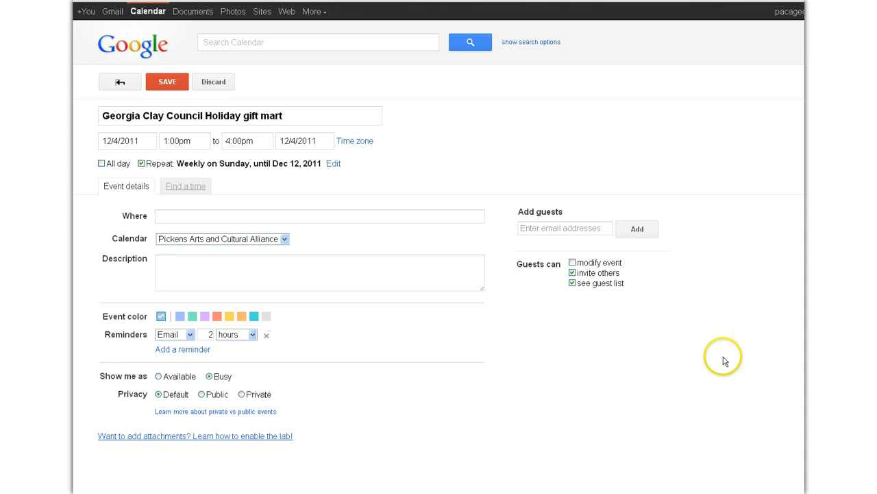
# Remove the Sunday gift mart event's email reminder and copy the Artsmith Studio location from row 4 of the PACA Events listing spreadsheet.
pyautogui.click(266, 337)
pyautogui.click(233, 216)
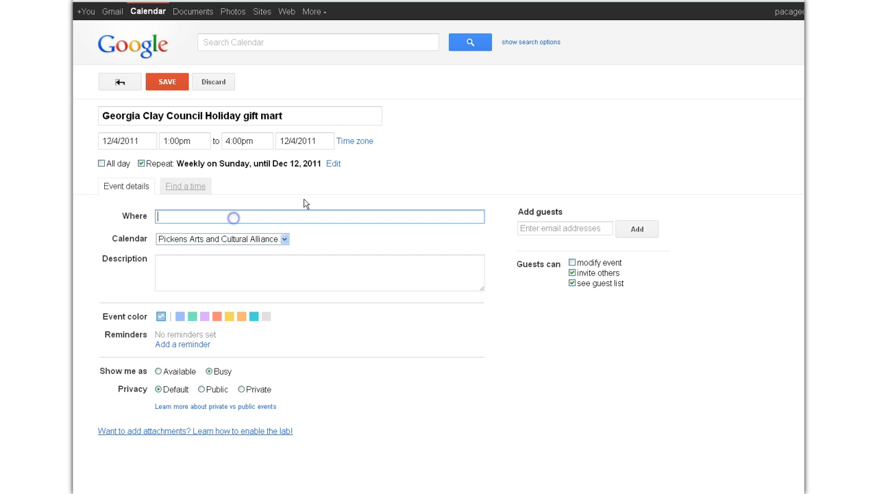
pyautogui.write('120')
pyautogui.click(480, 1)
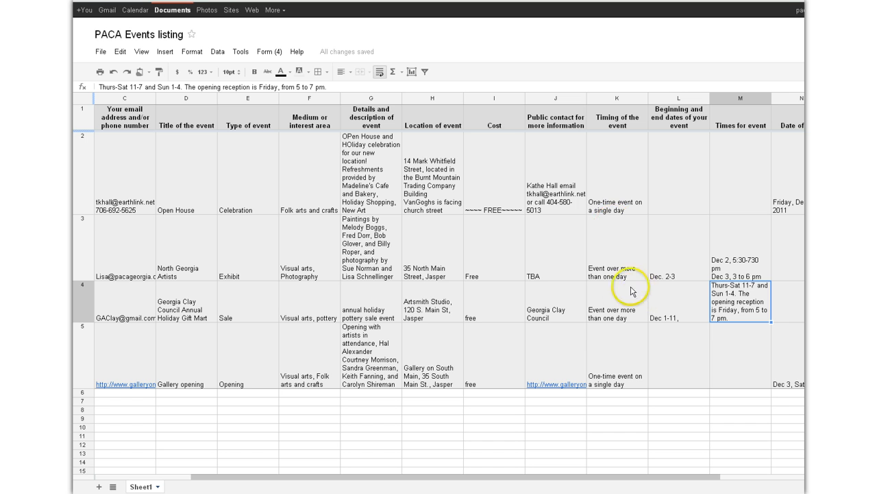
pyautogui.doubleClick(442, 312)
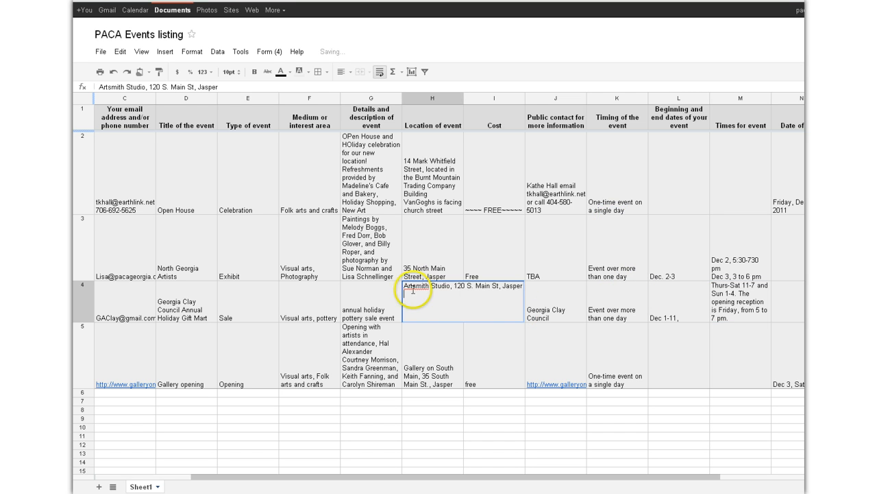
pyautogui.moveTo(404, 285); pyautogui.dragTo(509, 290)
pyautogui.rightClick(510, 291)
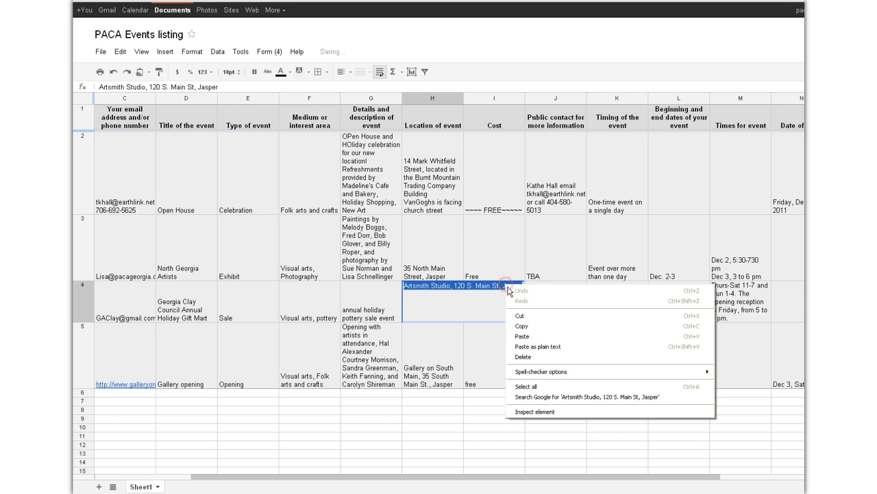
pyautogui.click(521, 320)
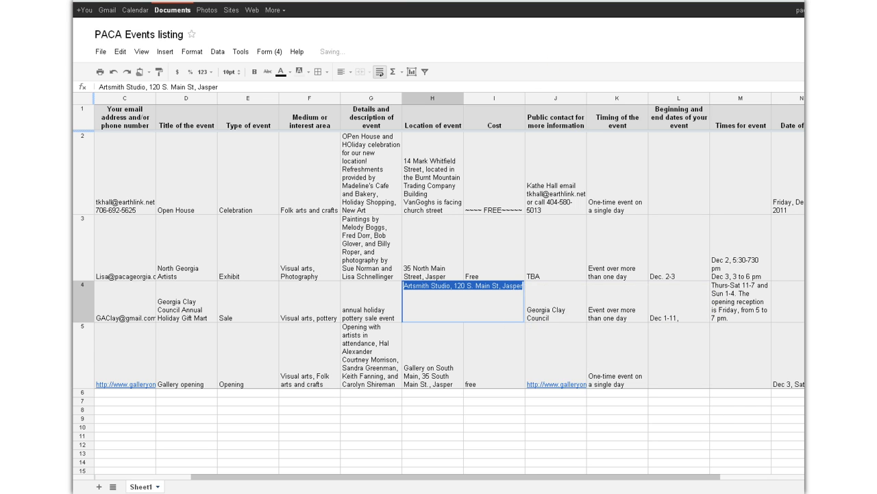
# Back in the calendar, replace the Sunday event's location with the copied Artsmith Studio address, adding "GA" after Jasper.
pyautogui.hotkey('ctrl', 'Tab')
pyautogui.click(134, 215)
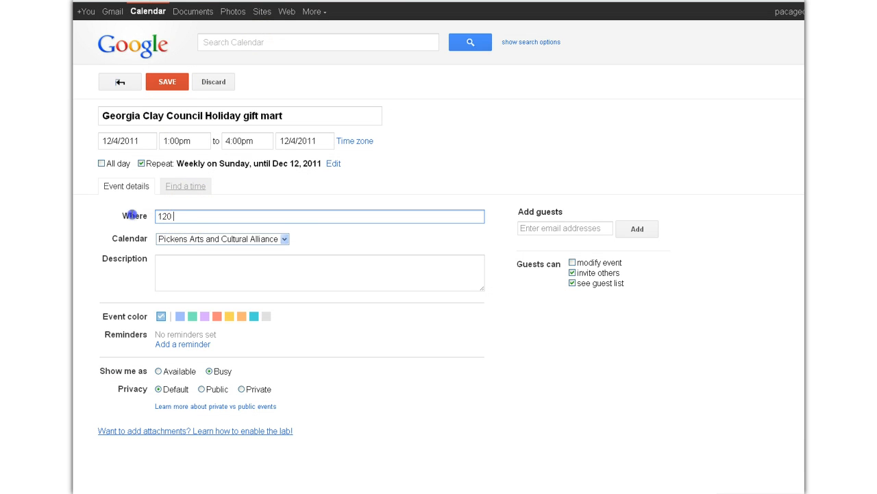
pyautogui.doubleClick(171, 216)
pyautogui.rightClick(178, 216)
pyautogui.click(225, 272)
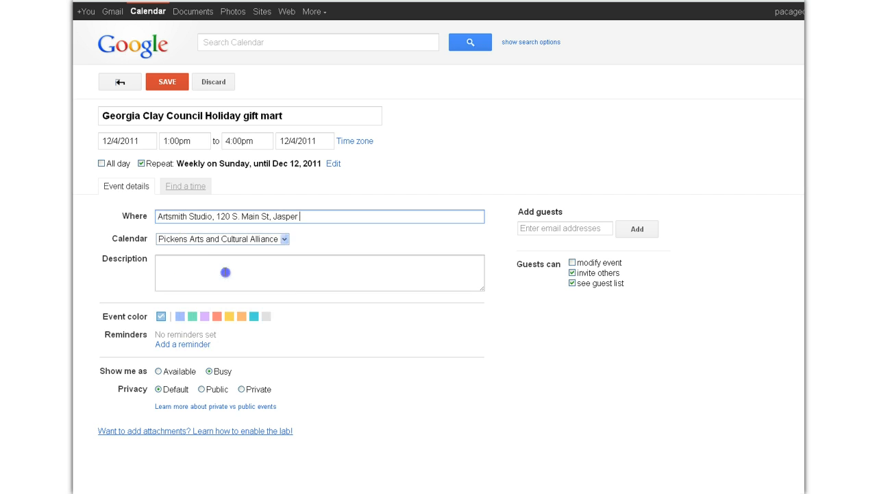
# Copy the details text "annual holiday pottery sale event" from spreadsheet row 4 into the Sunday event's description.
pyautogui.click(263, 275)
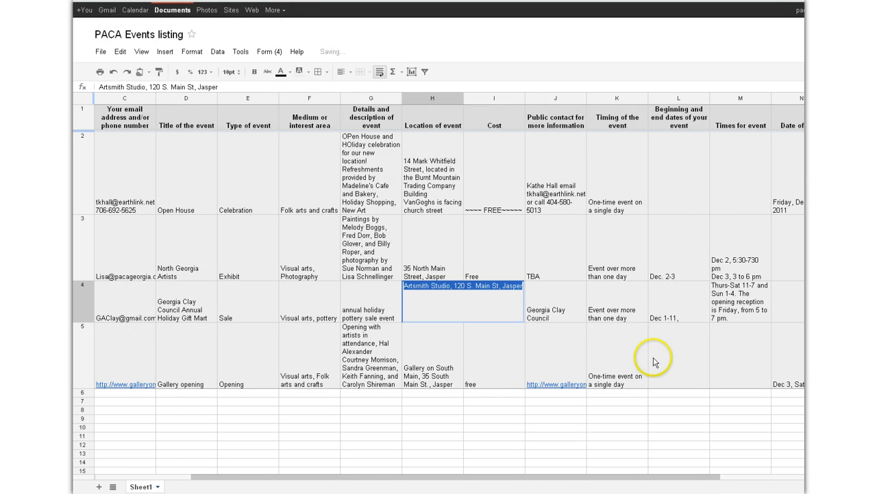
pyautogui.doubleClick(366, 312)
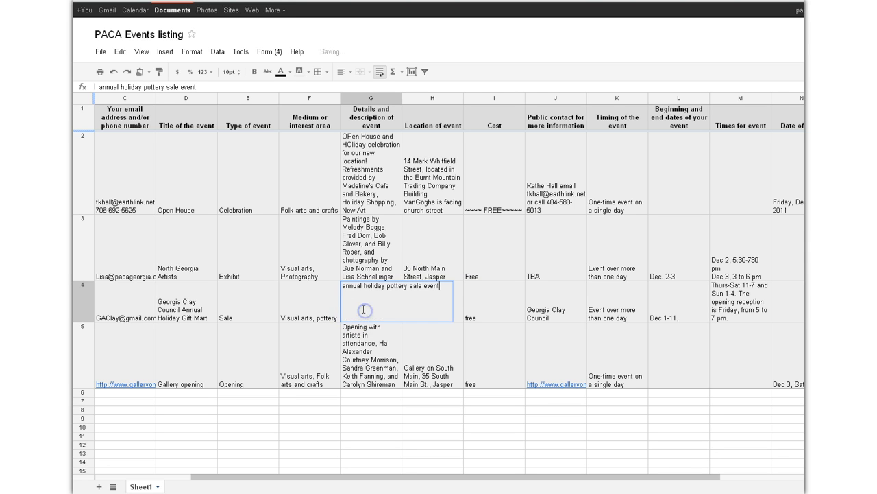
pyautogui.moveTo(340, 294); pyautogui.dragTo(458, 293)
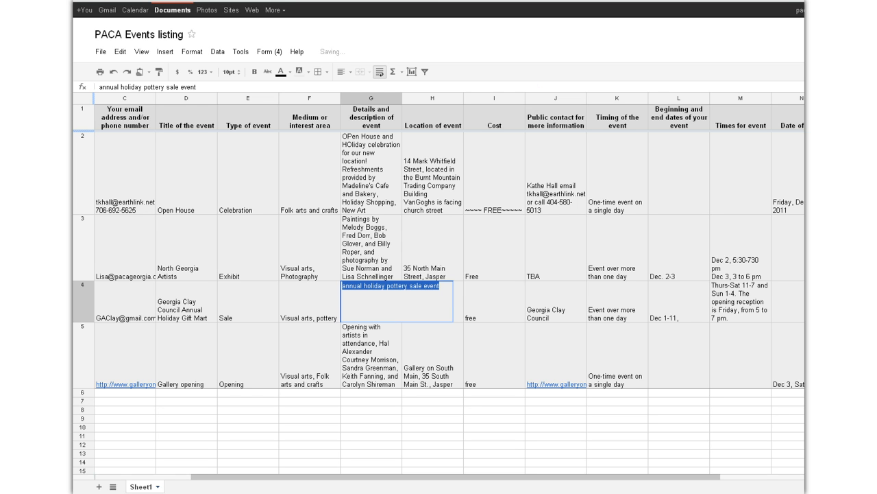
pyautogui.click(134, 317)
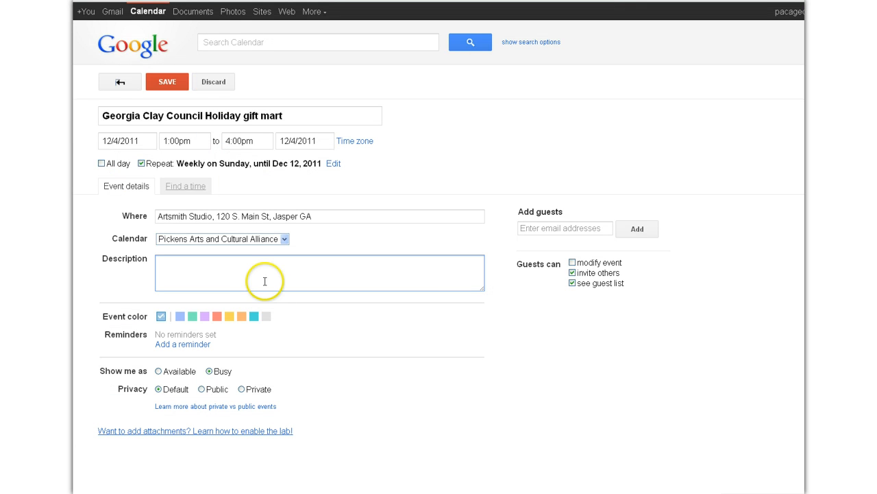
pyautogui.rightClick(267, 280)
pyautogui.click(284, 332)
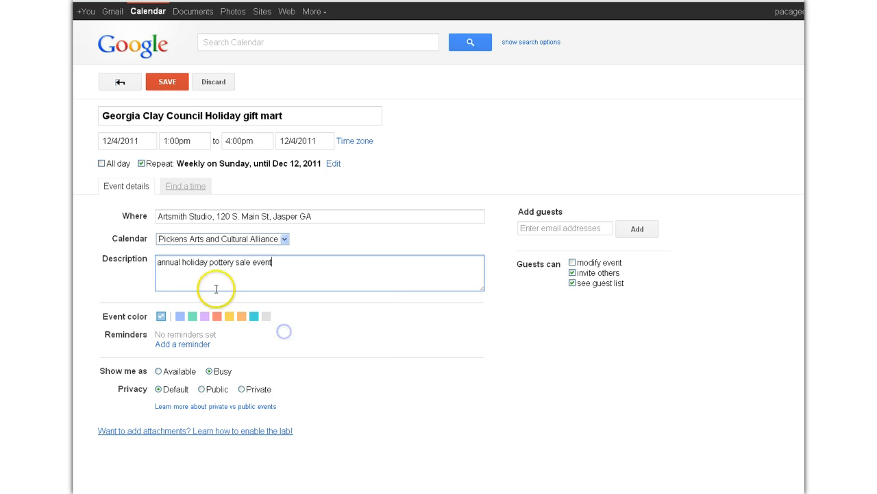
# Edit the Sunday event's description to read "Annual holiday pottery sale event, including work by ....".
pyautogui.click(158, 262)
pyautogui.press('Delete')
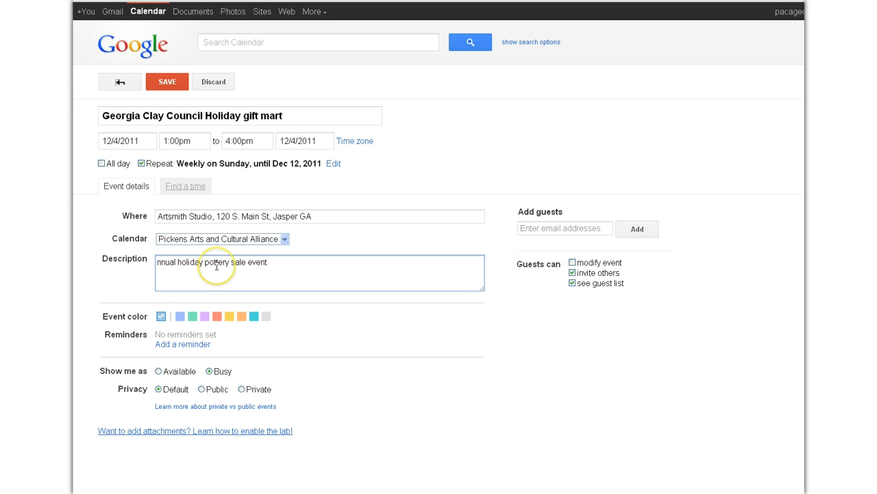
pyautogui.write('A')
pyautogui.click(282, 260)
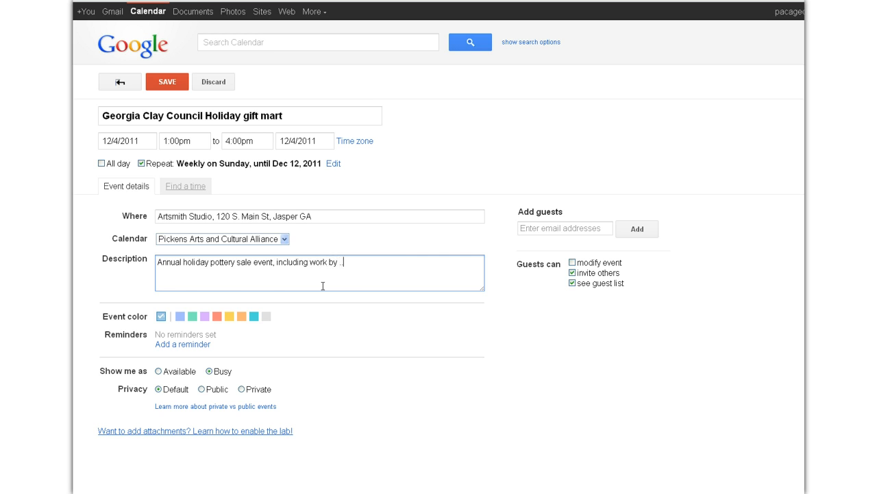
pyautogui.click(324, 284)
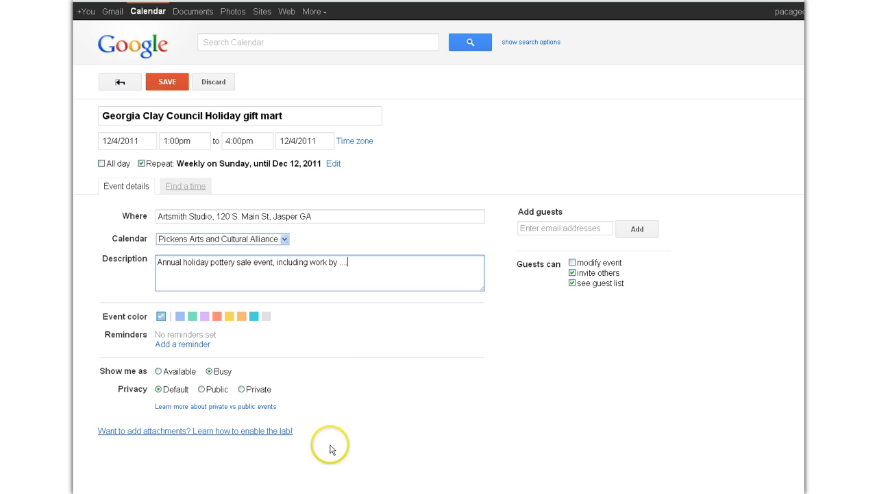
# Save the Sunday gift mart event and view its repeat on December 11, 2011.
pyautogui.click(166, 82)
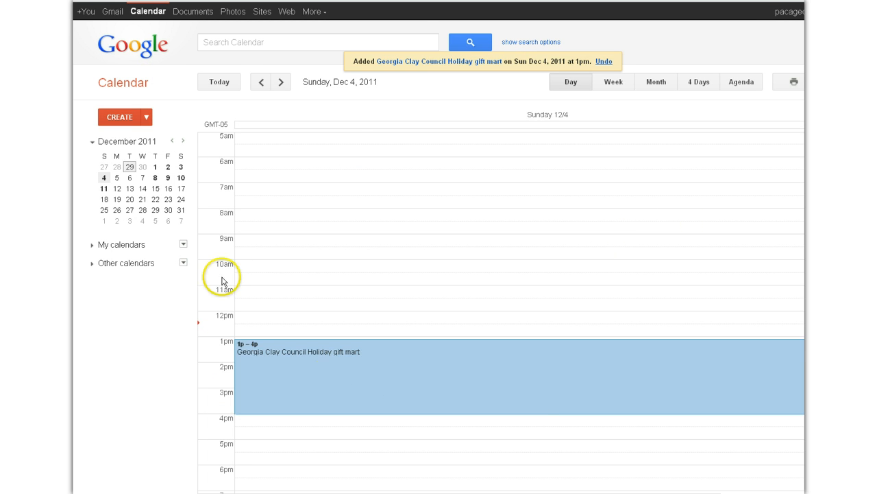
pyautogui.click(104, 189)
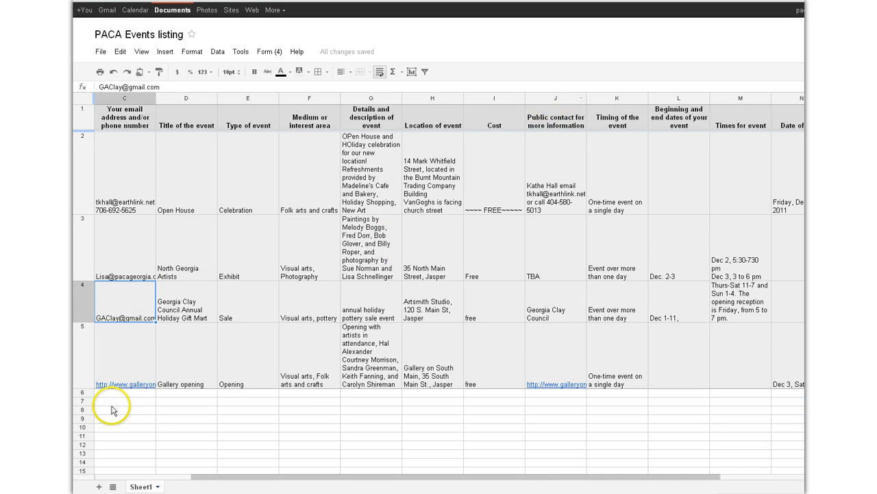
# Look up the spreadsheet's row 5 title and create an event titled "Gallery opening" on Saturday, December 3, 2011.
pyautogui.click(180, 358)
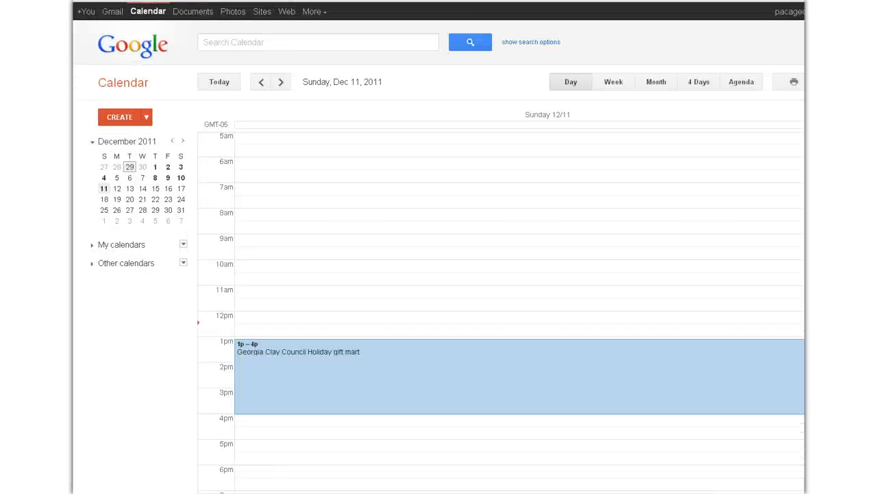
pyautogui.click(180, 167)
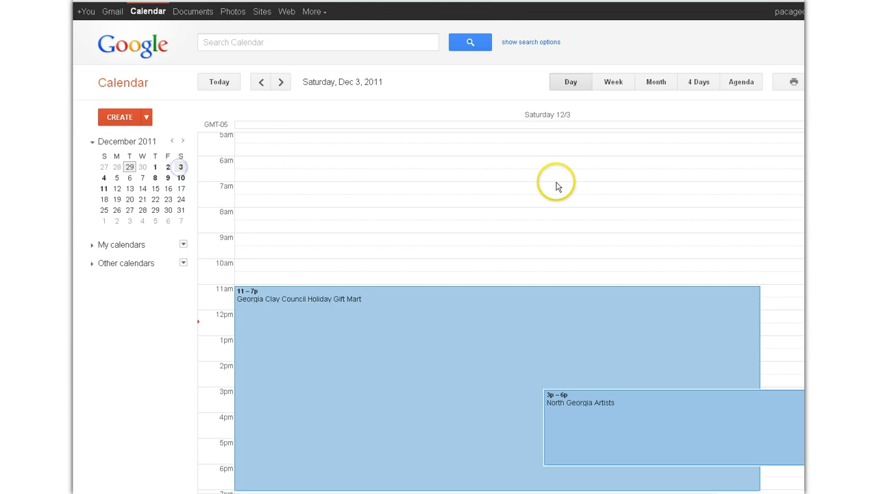
pyautogui.click(108, 117)
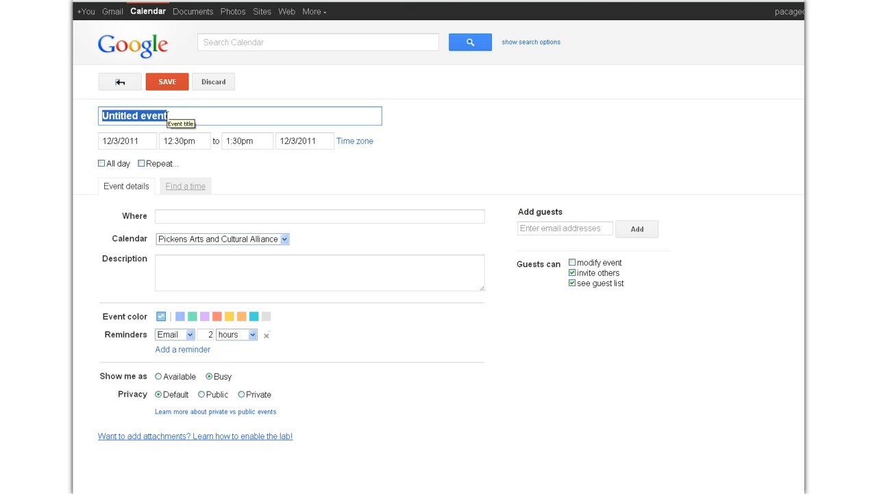
pyautogui.write('Gallery opening')
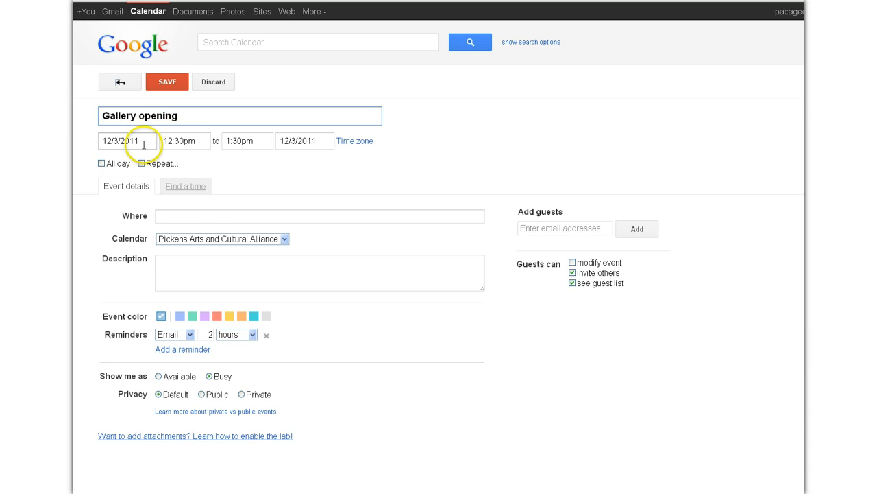
# Set the Gallery opening event's hours to 11:00am to 8:00pm.
pyautogui.click(185, 141)
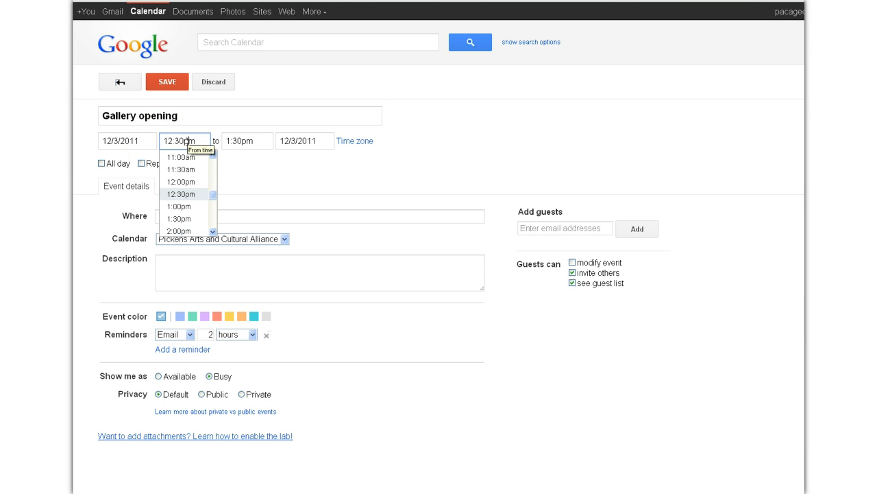
pyautogui.click(181, 157)
pyautogui.click(264, 142)
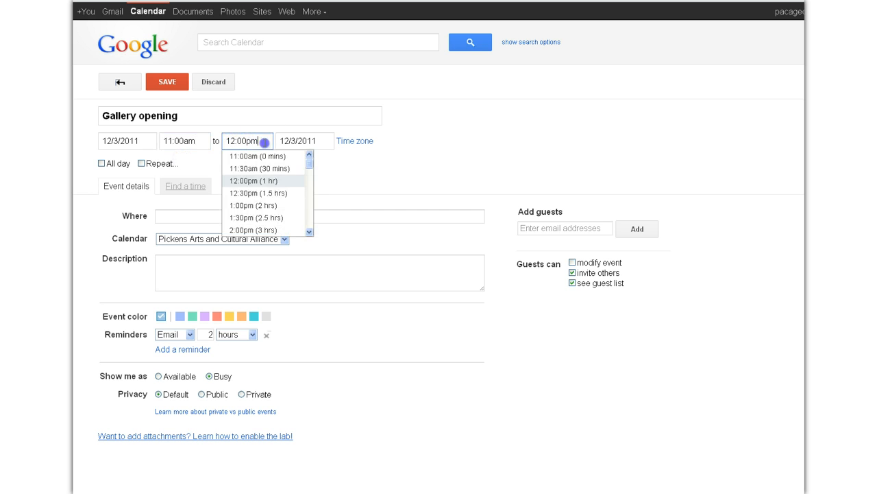
pyautogui.moveTo(308, 168); pyautogui.dragTo(309, 189)
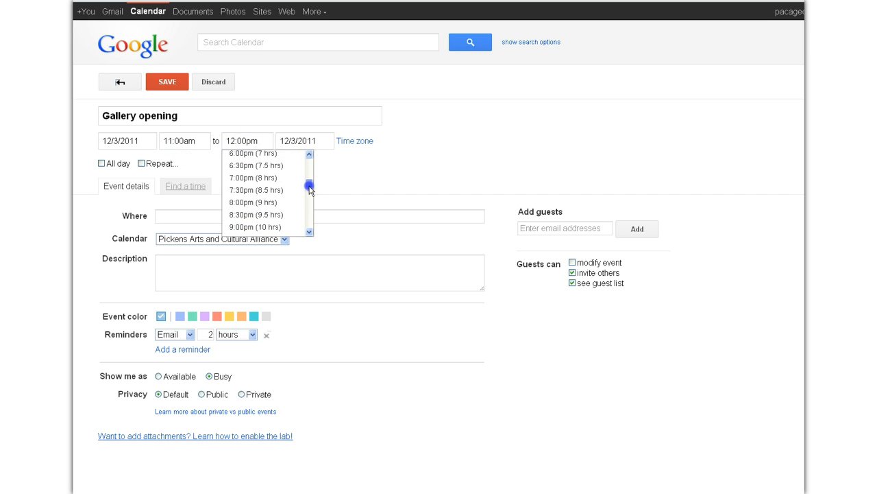
pyautogui.click(264, 198)
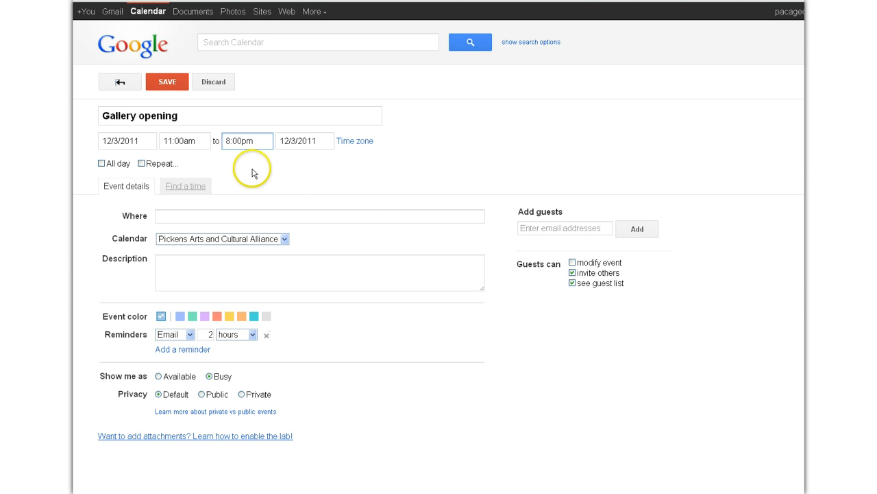
# Copy the Gallery on South Main location from spreadsheet row 5 into the Gallery opening event's location, adding "GA" after Jasper.
pyautogui.click(247, 215)
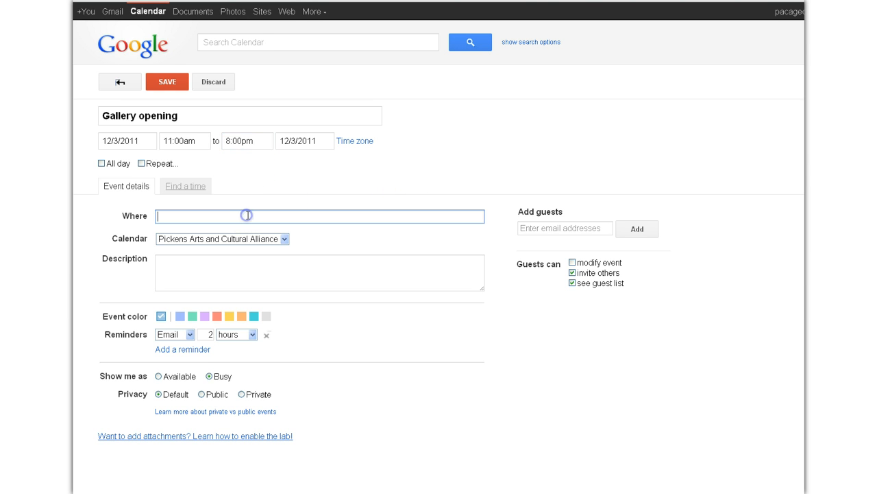
pyautogui.hotkey('ctrl', 'Tab')
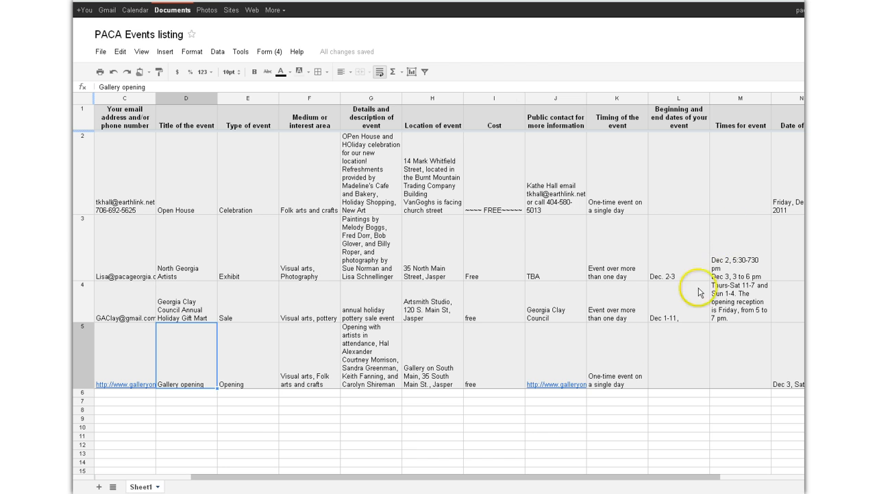
pyautogui.click(452, 374)
pyautogui.doubleClick(452, 375)
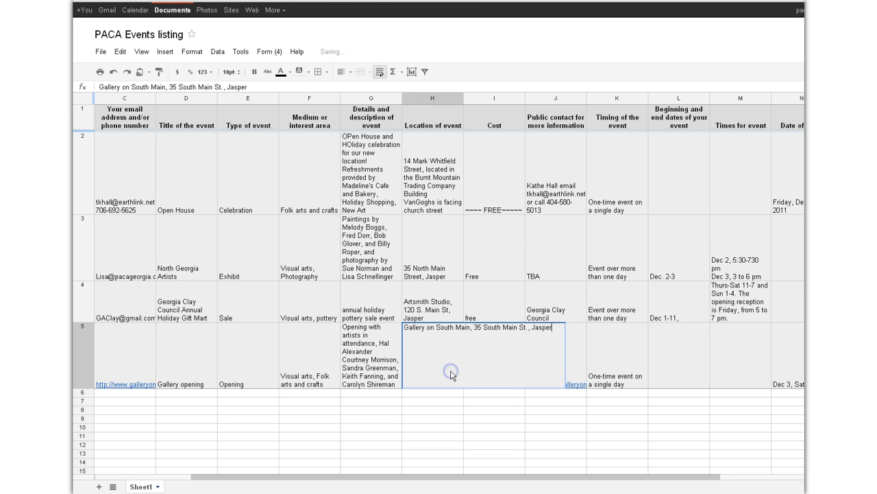
pyautogui.moveTo(404, 327); pyautogui.dragTo(572, 328)
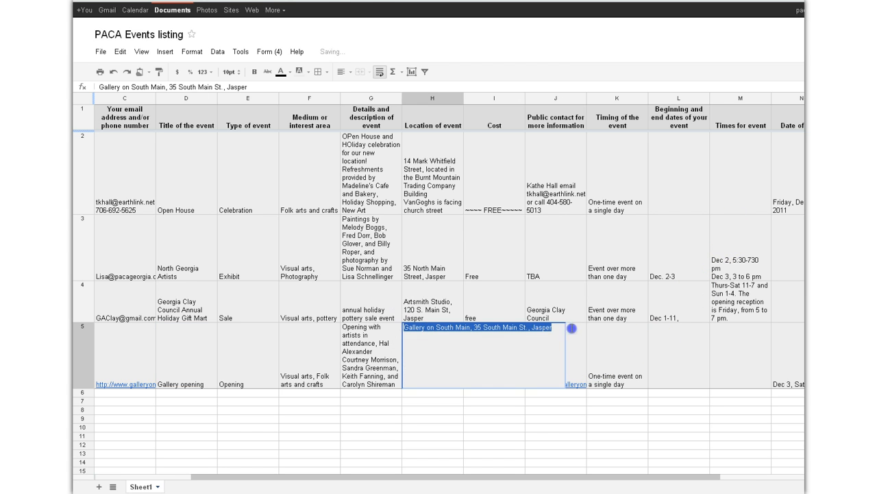
pyautogui.rightClick(507, 327)
pyautogui.click(523, 369)
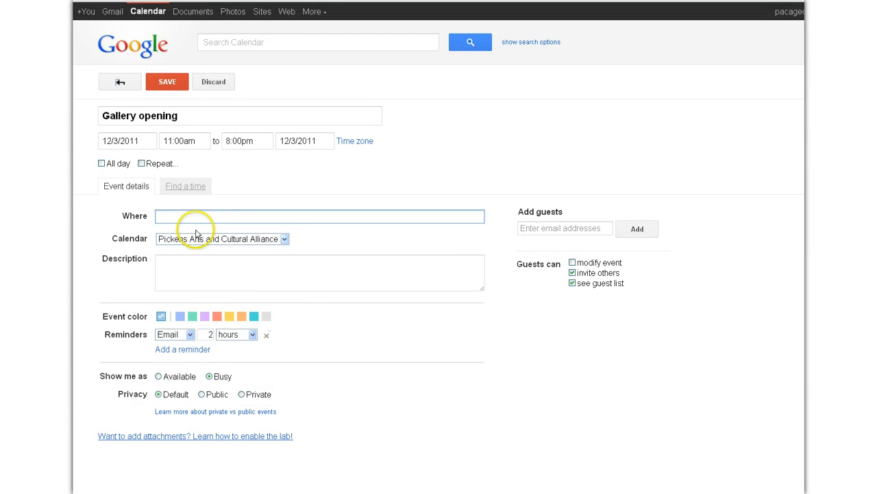
pyautogui.rightClick(207, 218)
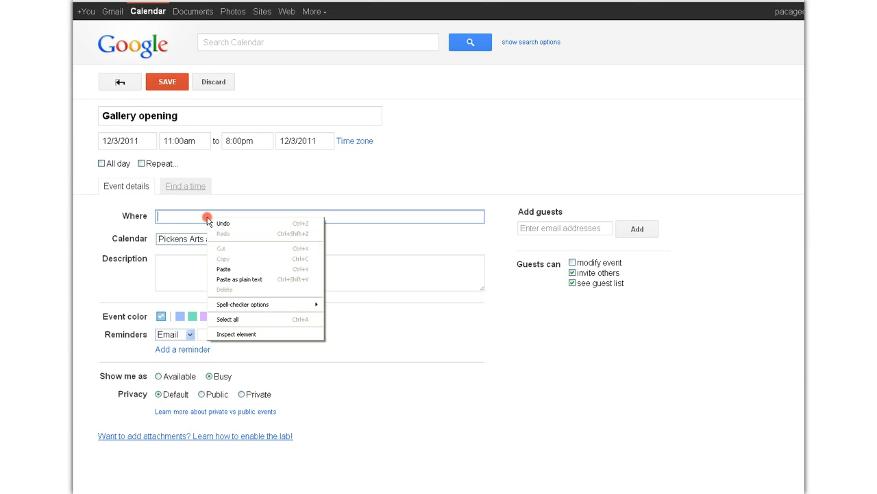
pyautogui.click(226, 269)
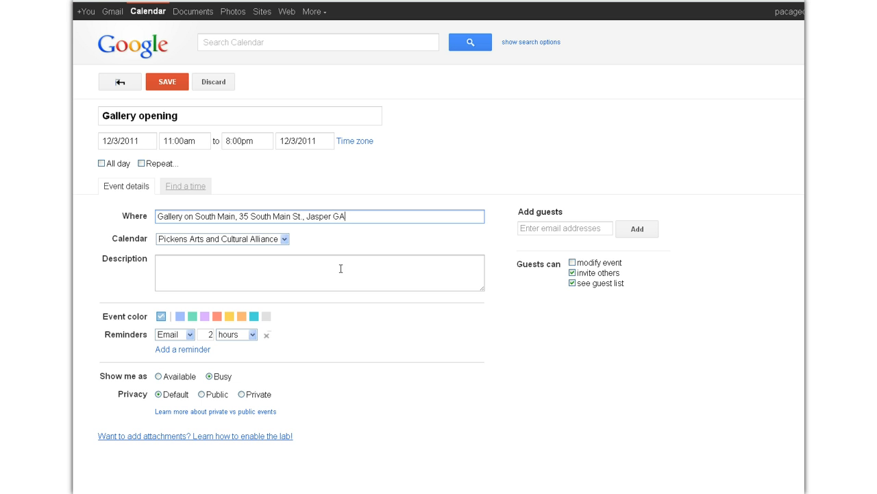
# Copy the details and description text from spreadsheet row 5 into the Gallery opening event's description.
pyautogui.click(336, 269)
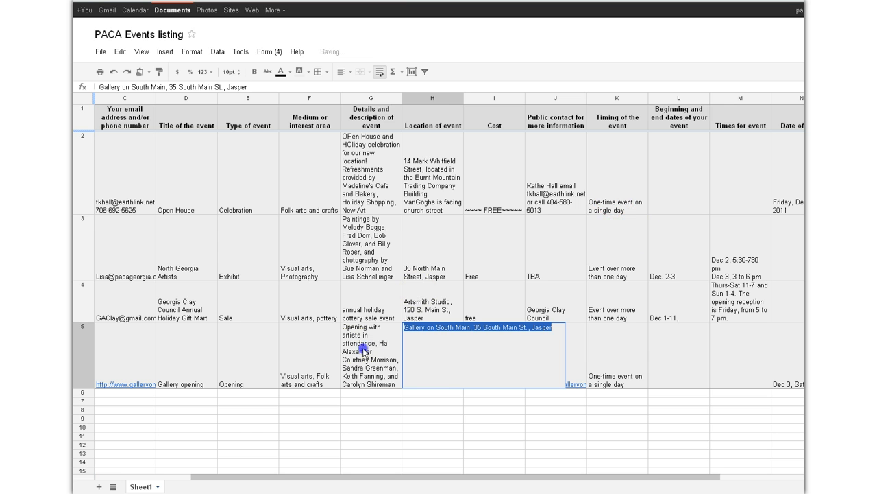
pyautogui.click(364, 353)
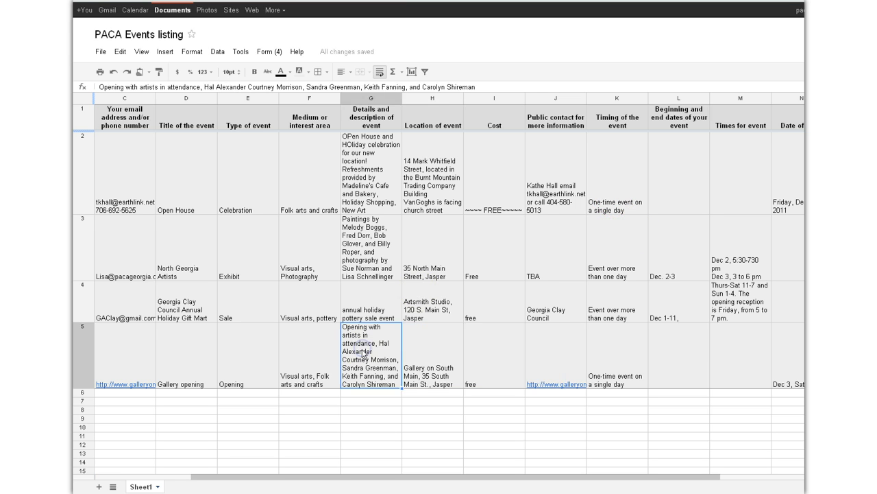
pyautogui.doubleClick(363, 352)
pyautogui.moveTo(342, 328); pyautogui.dragTo(719, 331)
pyautogui.rightClick(658, 329)
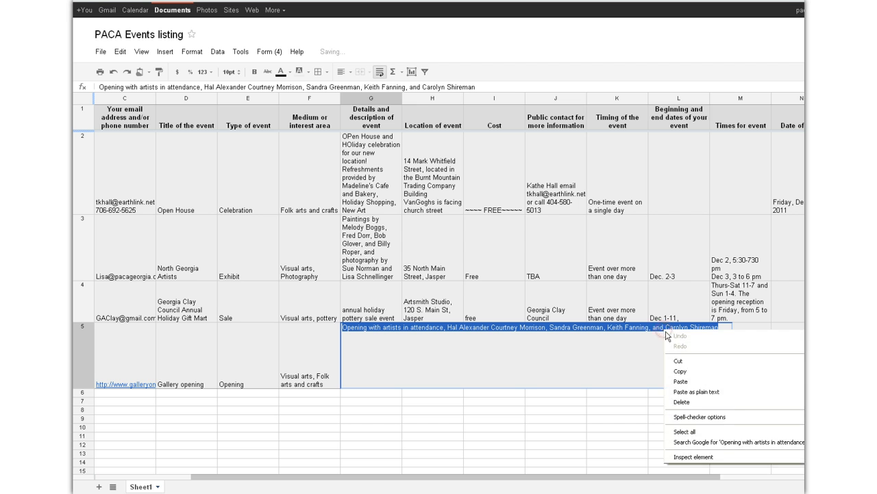
pyautogui.click(686, 371)
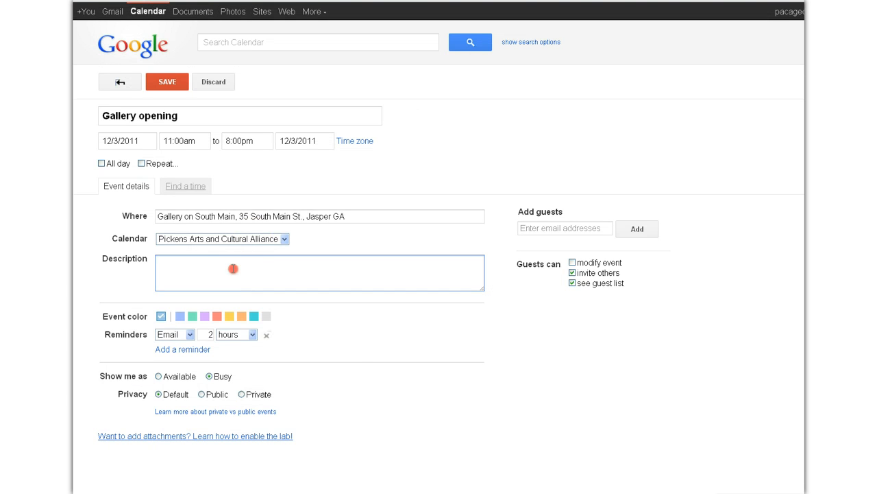
pyautogui.rightClick(235, 266)
pyautogui.click(269, 322)
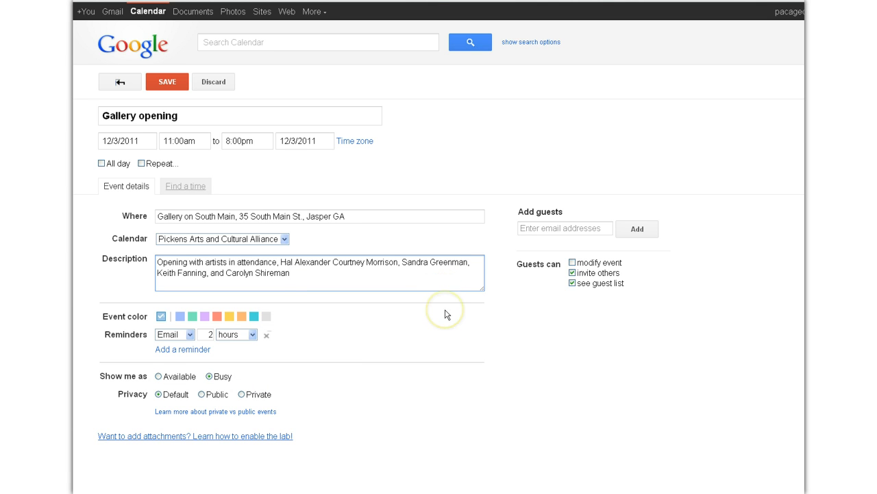
# Insert "and reception of new gallery," after "Opening" in the event description and end the text with a period.
pyautogui.click(190, 263)
pyautogui.write('and rece')
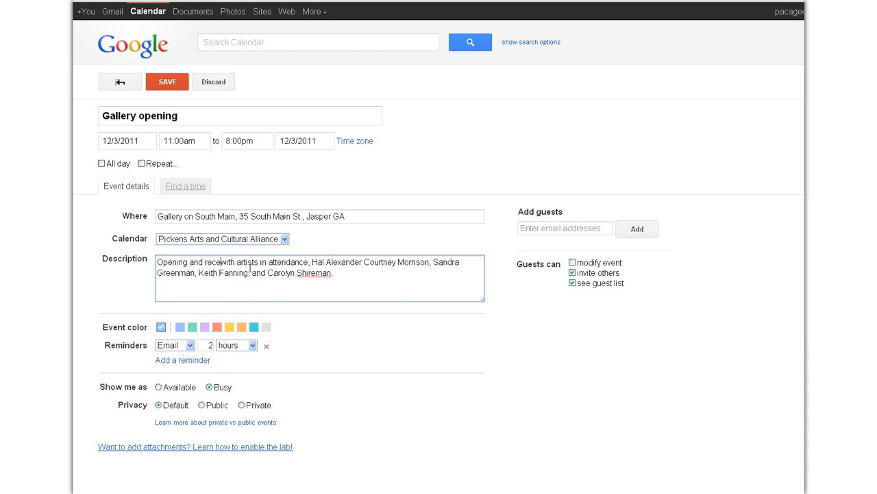
pyautogui.write('ption ')
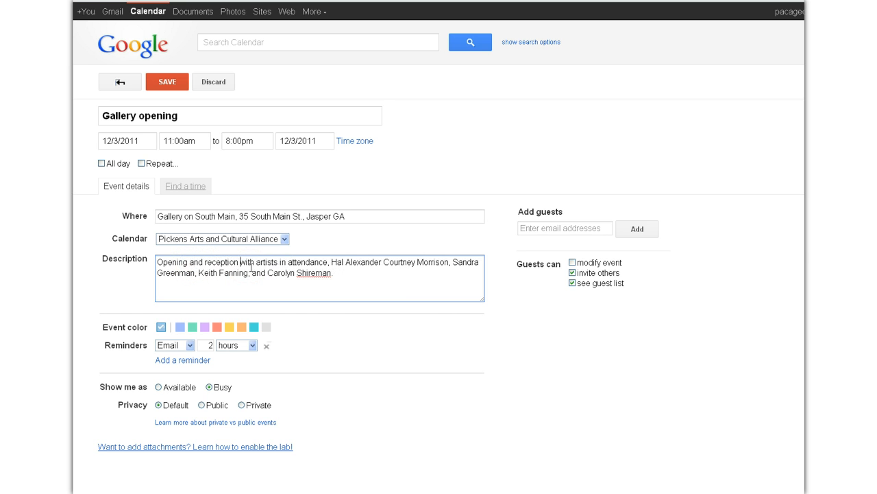
pyautogui.write('of ne')
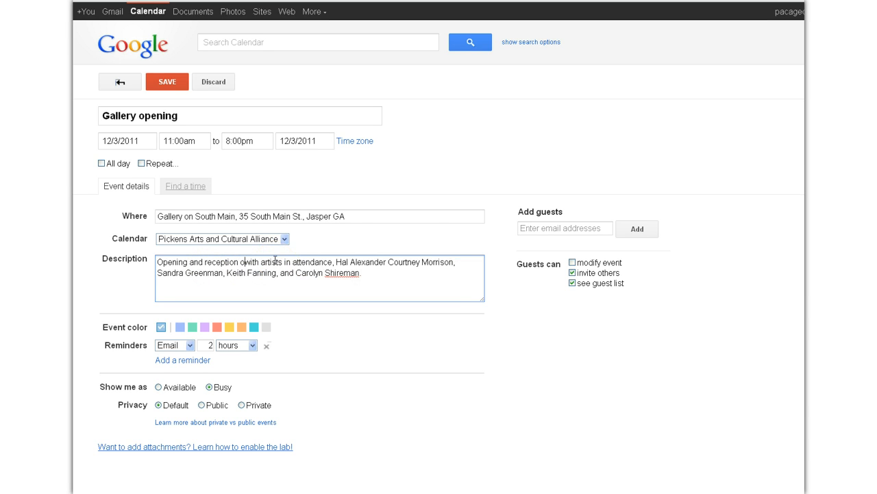
pyautogui.write('w gallery')
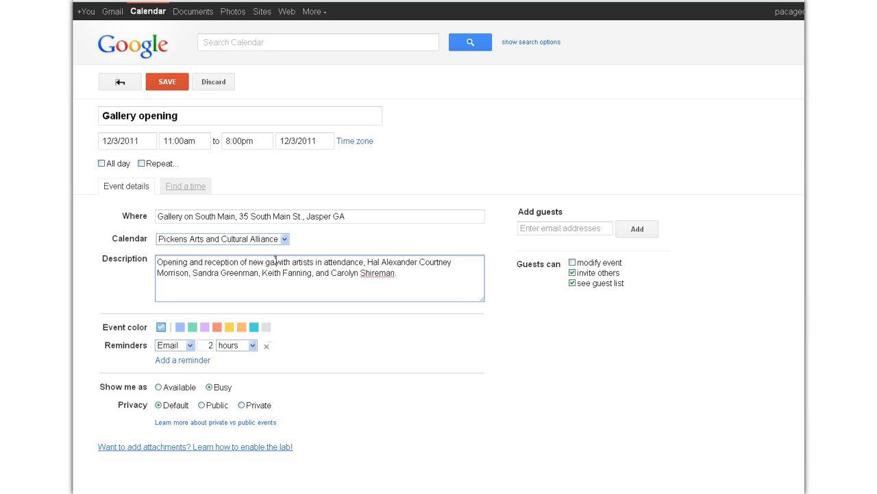
pyautogui.write(',')
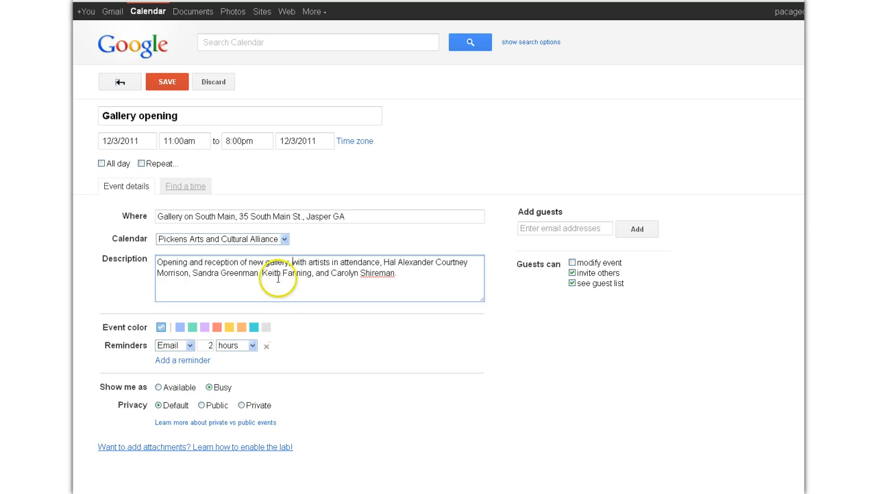
# Remove the event's email reminder, save the Gallery opening, and check it in the calendar's day and week views.
pyautogui.click(266, 345)
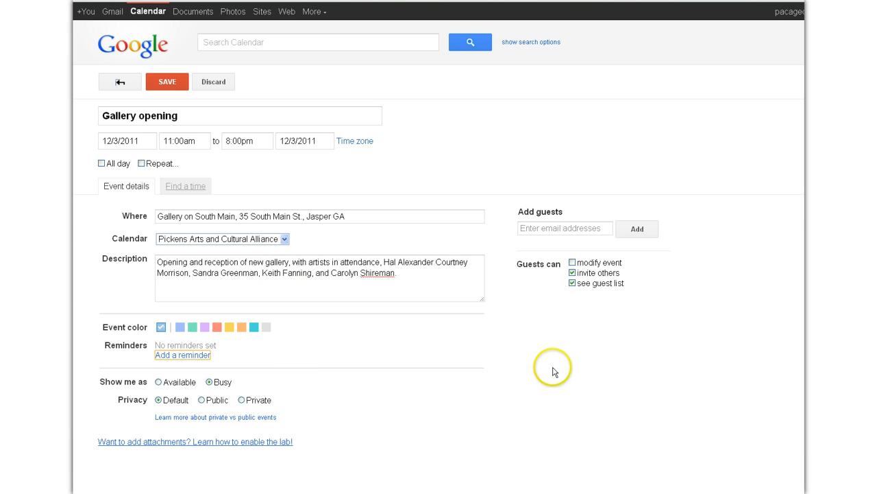
pyautogui.click(167, 81)
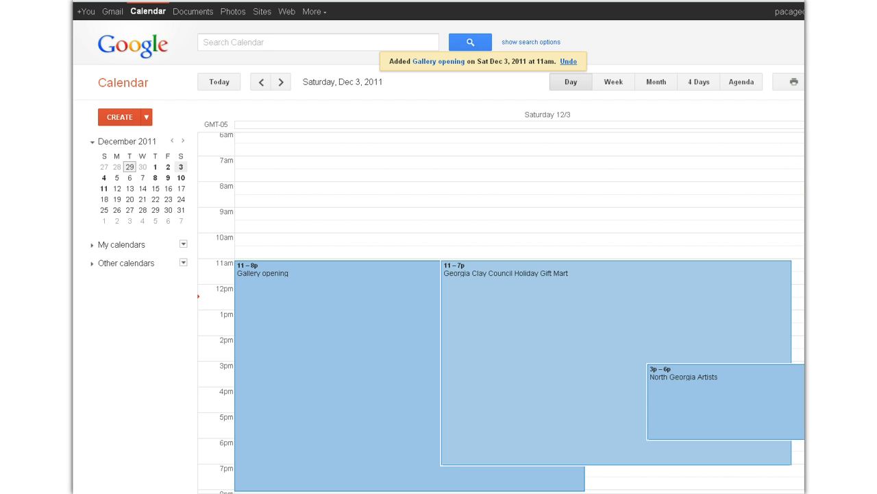
pyautogui.scroll(-2, 501, 313)
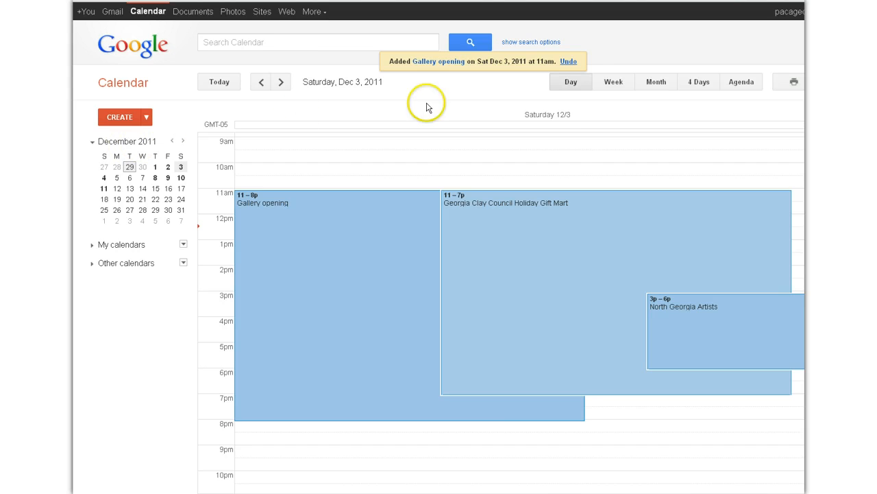
pyautogui.click(613, 83)
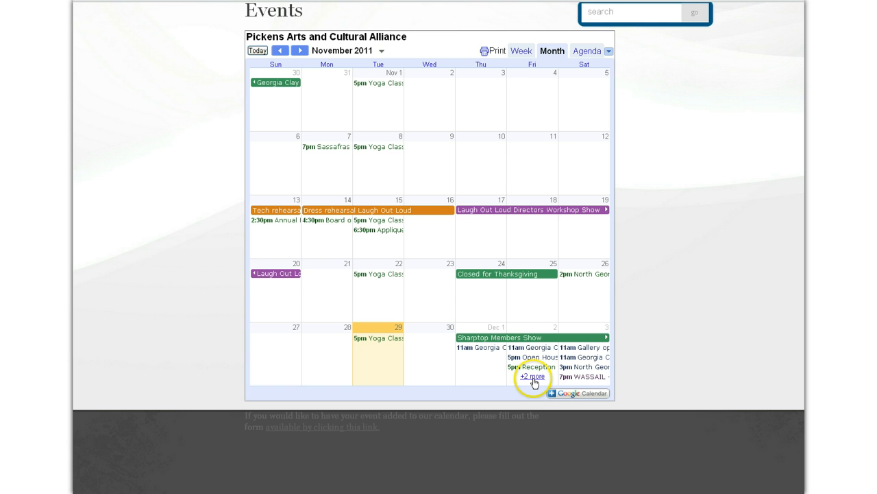
# On the website's Events page, view the December 2 Georgia Clay Council Holiday Gift Mart details, and follow the embedded calendar's Google Calendar link.
pyautogui.click(529, 347)
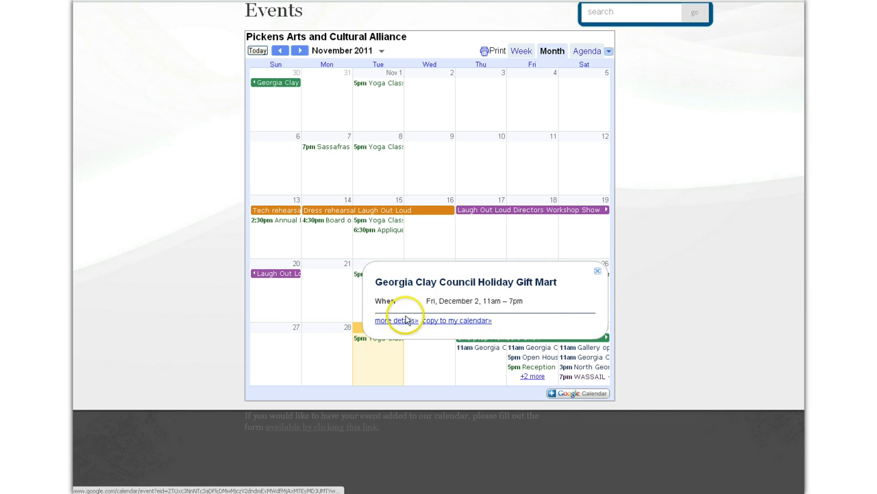
pyautogui.click(381, 320)
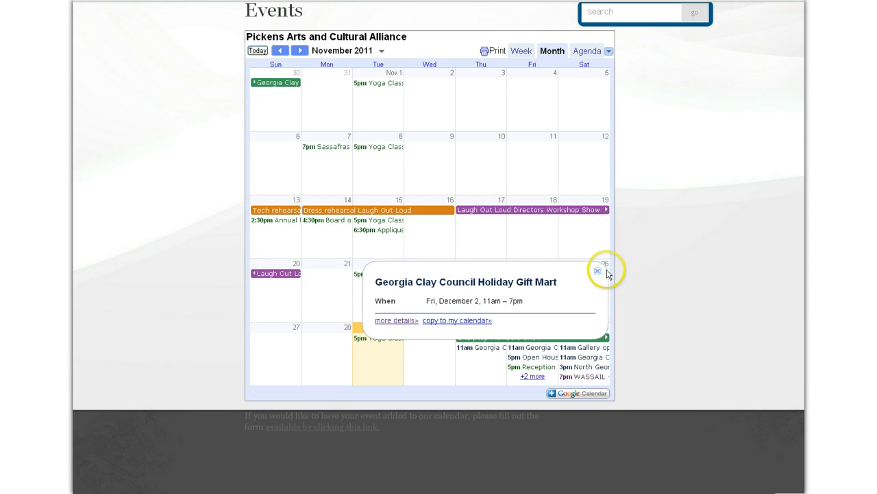
pyautogui.click(594, 266)
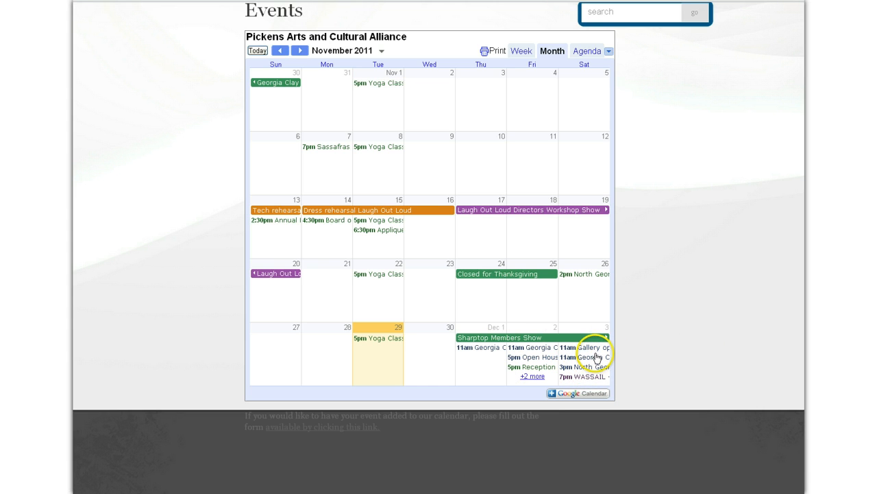
pyautogui.click(553, 395)
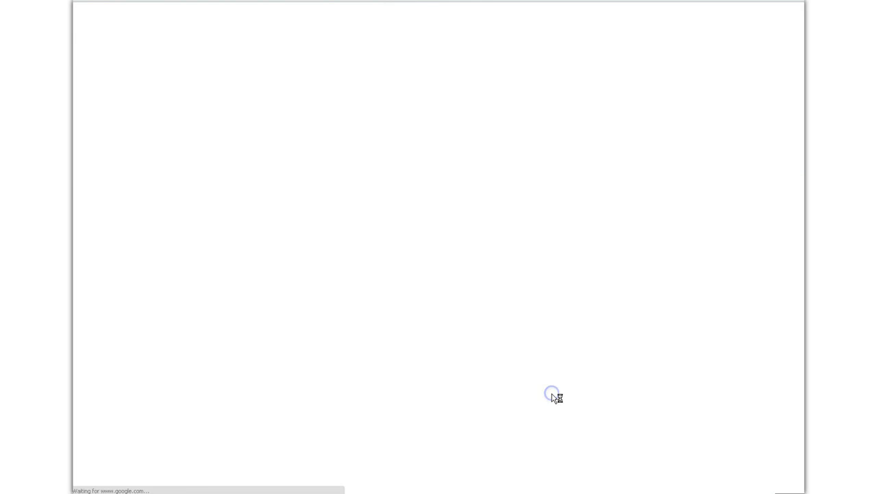